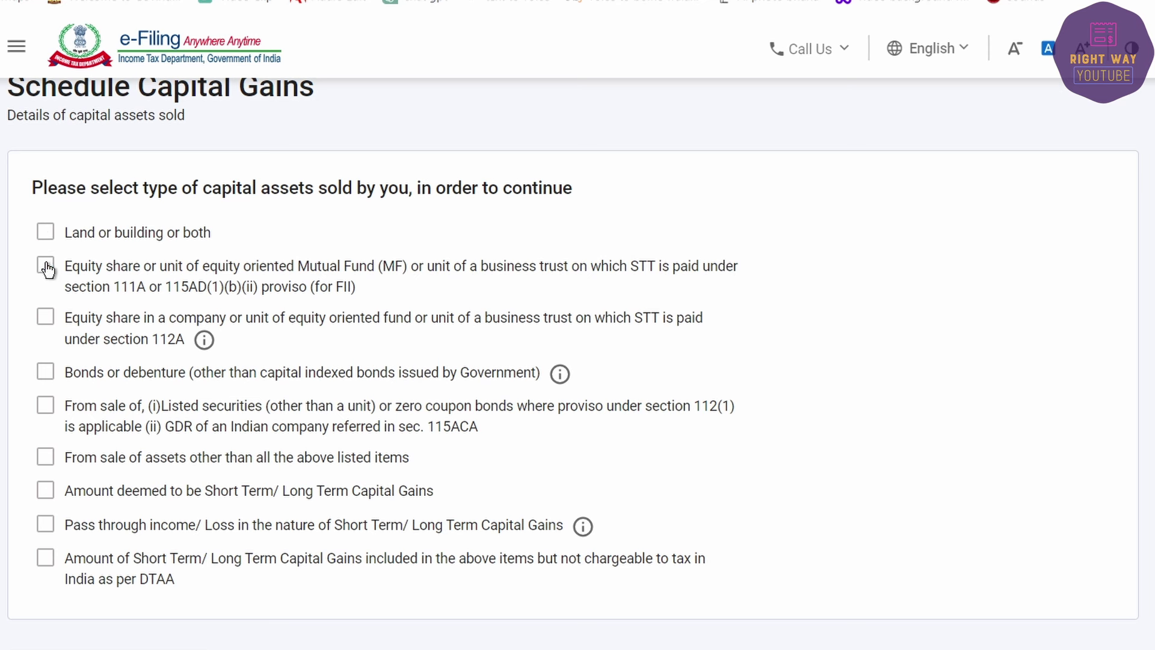
Step: Declare equity shares under section 112A as well and continue to the capital gains sections
left_click(45, 317)
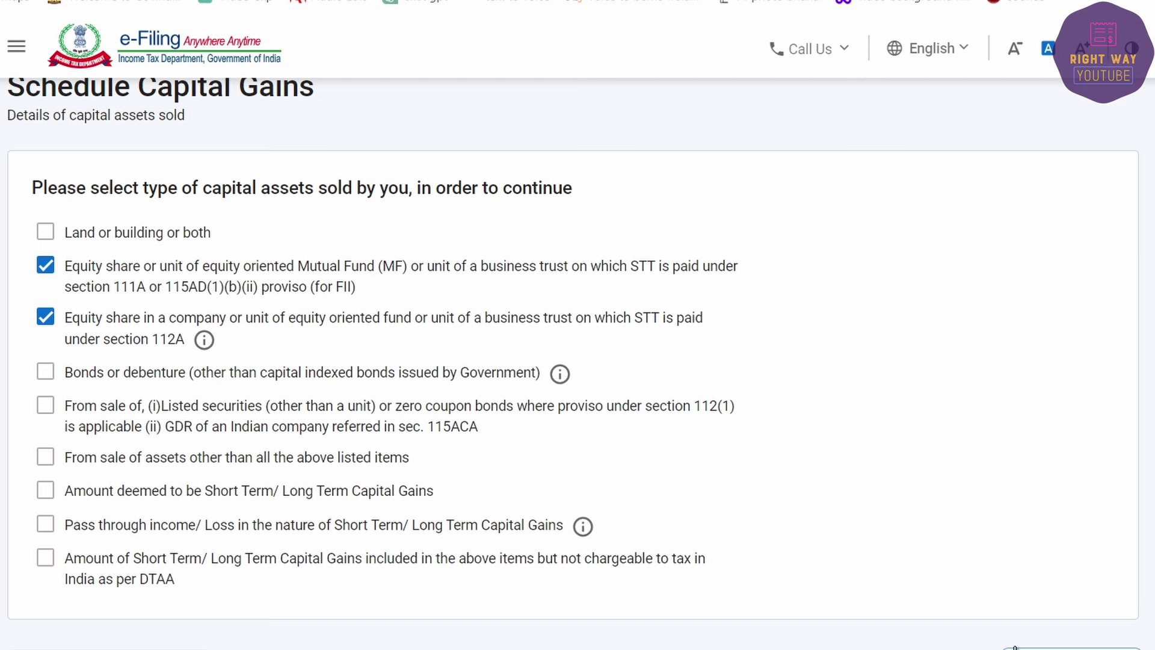
left_click(1014, 646)
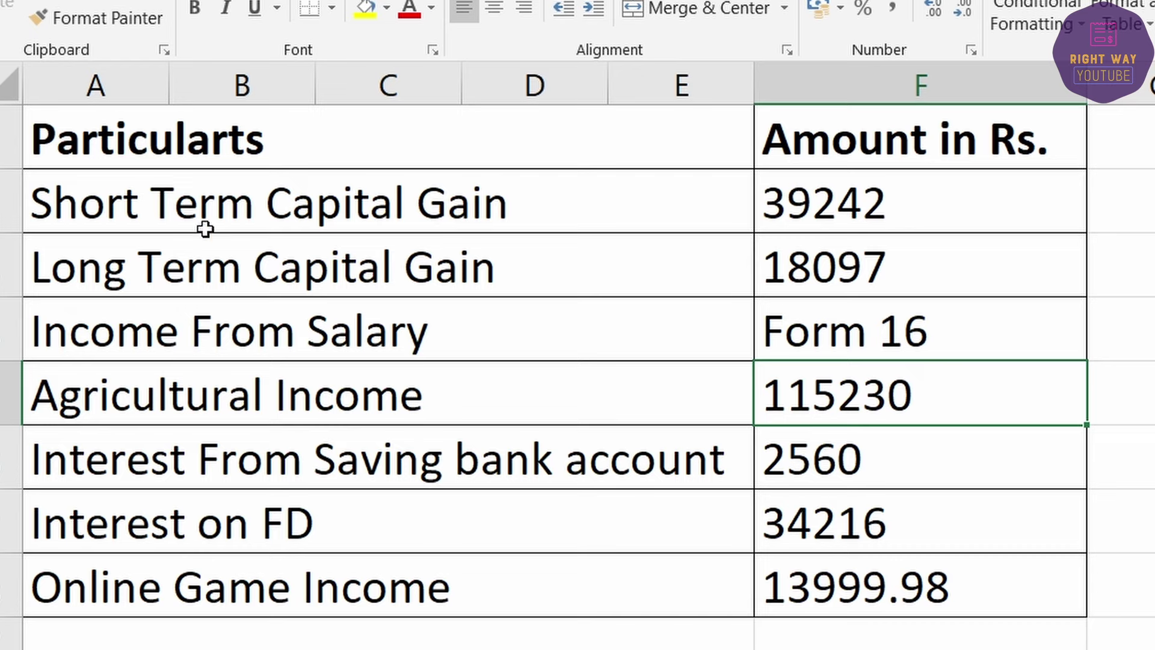
Step: Highlight the Short Term (39242) and Long Term (18097) capital gain rows, then switch to Sheet2's Taxpnl statement
left_click(191, 192)
left_click_drag(699, 214, 820, 225)
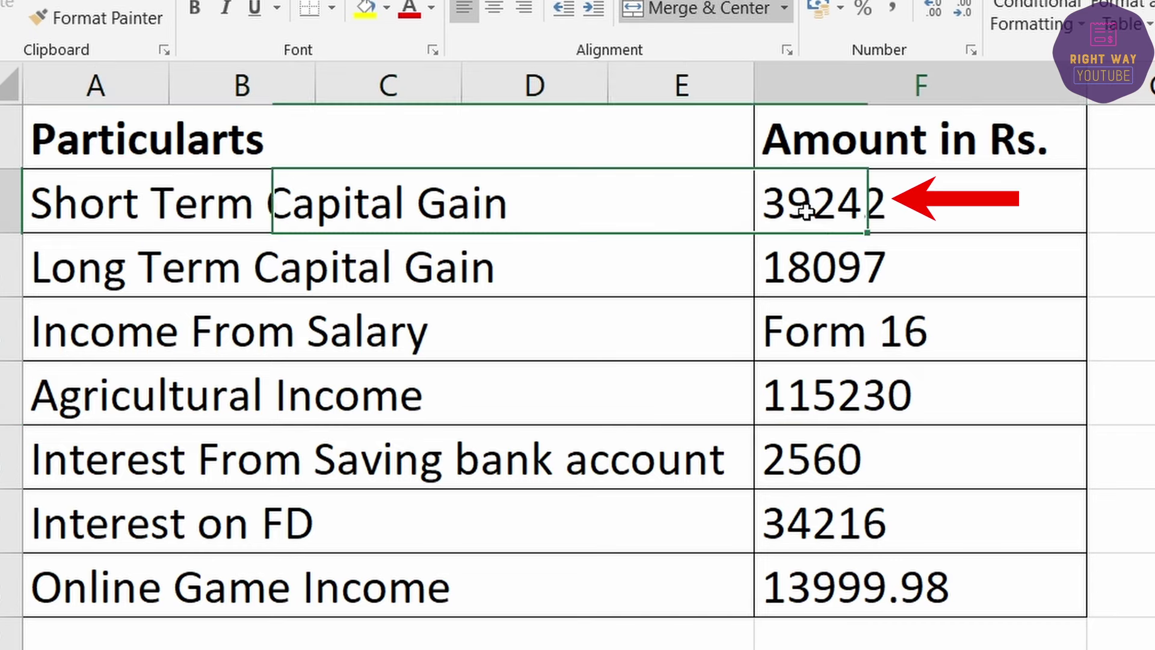
left_click(486, 275)
left_click(799, 279)
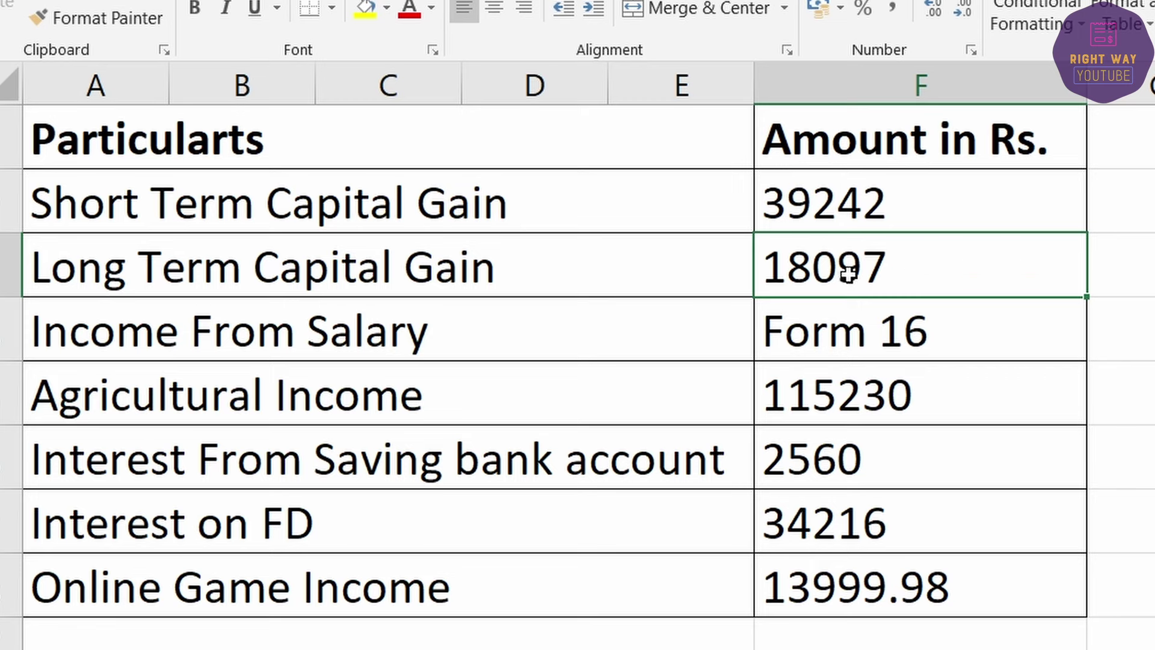
left_click_drag(848, 275, 567, 219)
left_click(561, 208)
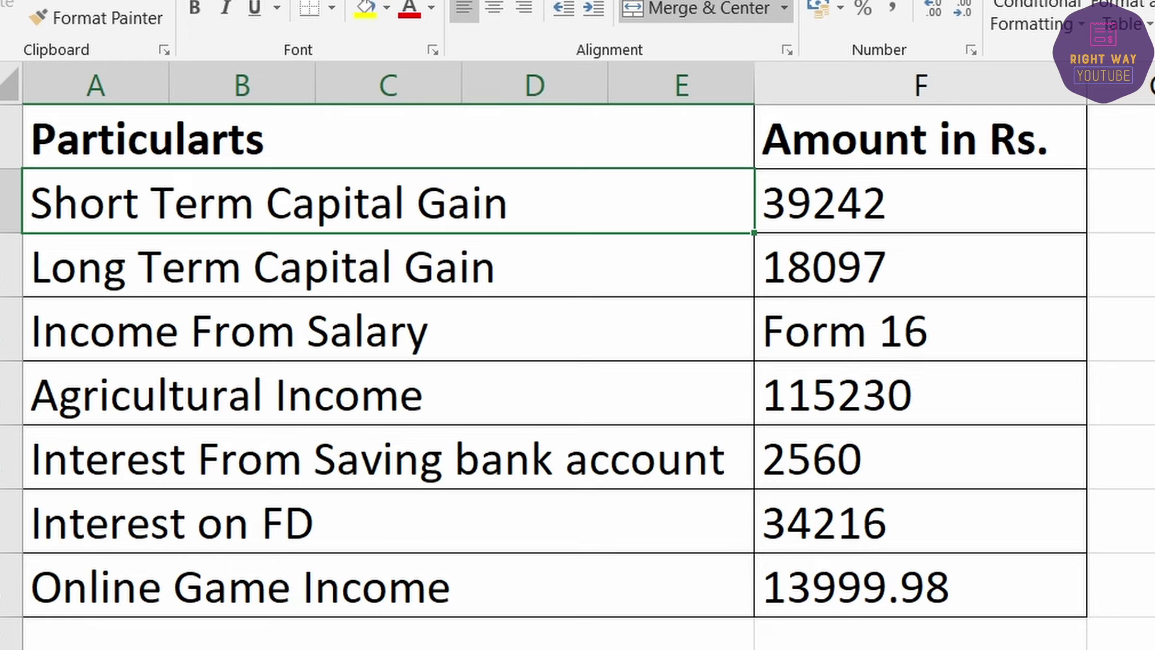
left_click(101, 642)
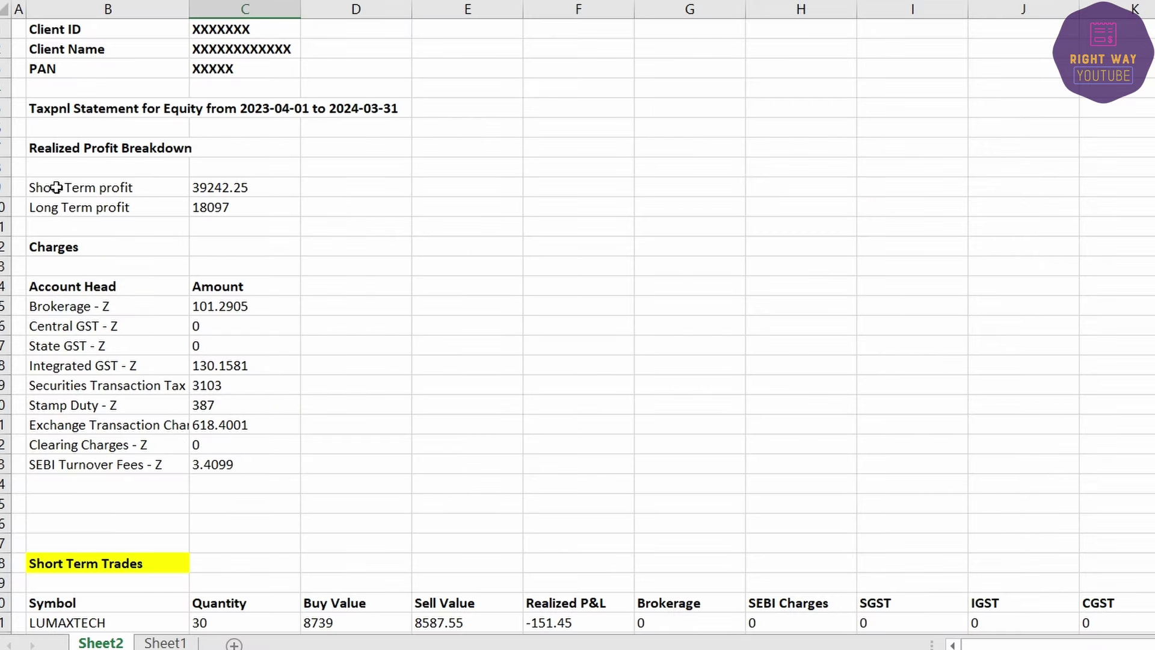
Step: Review the Short Term profit 39242.25 and locate the Short Term and Long Term Trades sections
left_click_drag(56, 188, 268, 204)
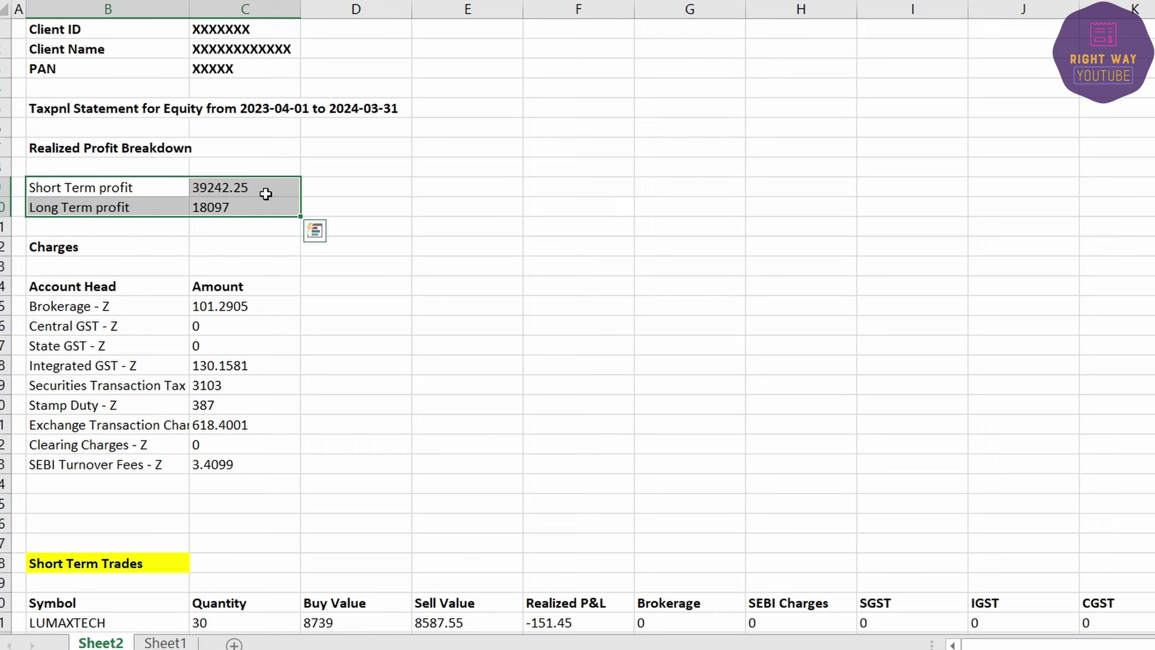
scroll(266, 194, "down", 2)
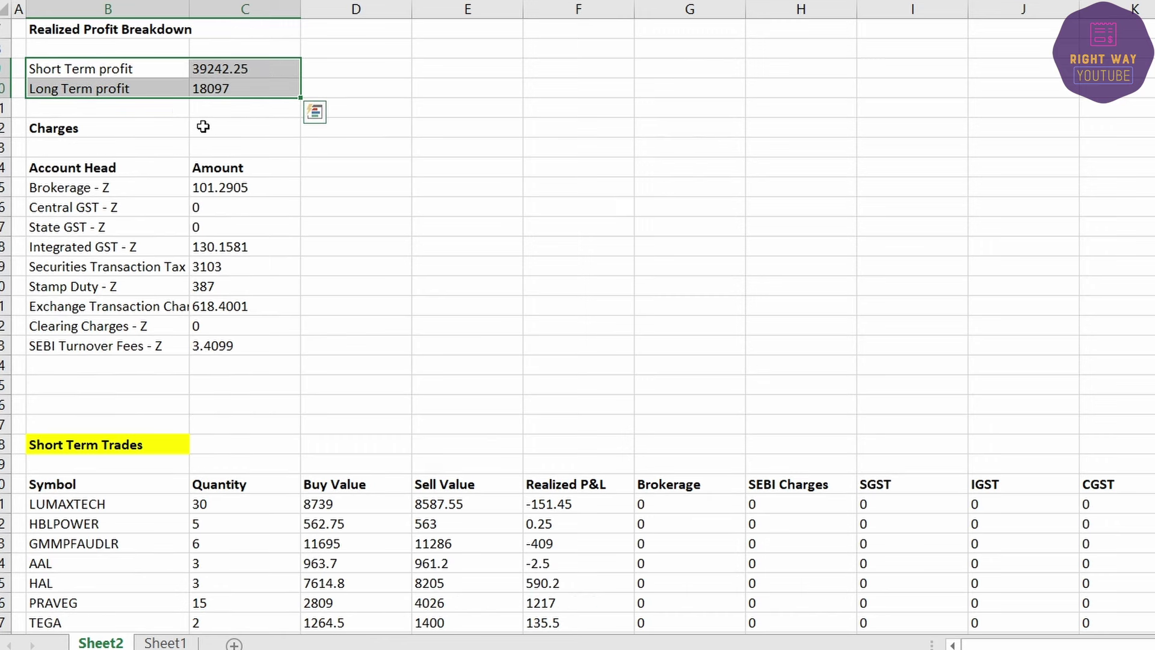
scroll(179, 127, "down", 3)
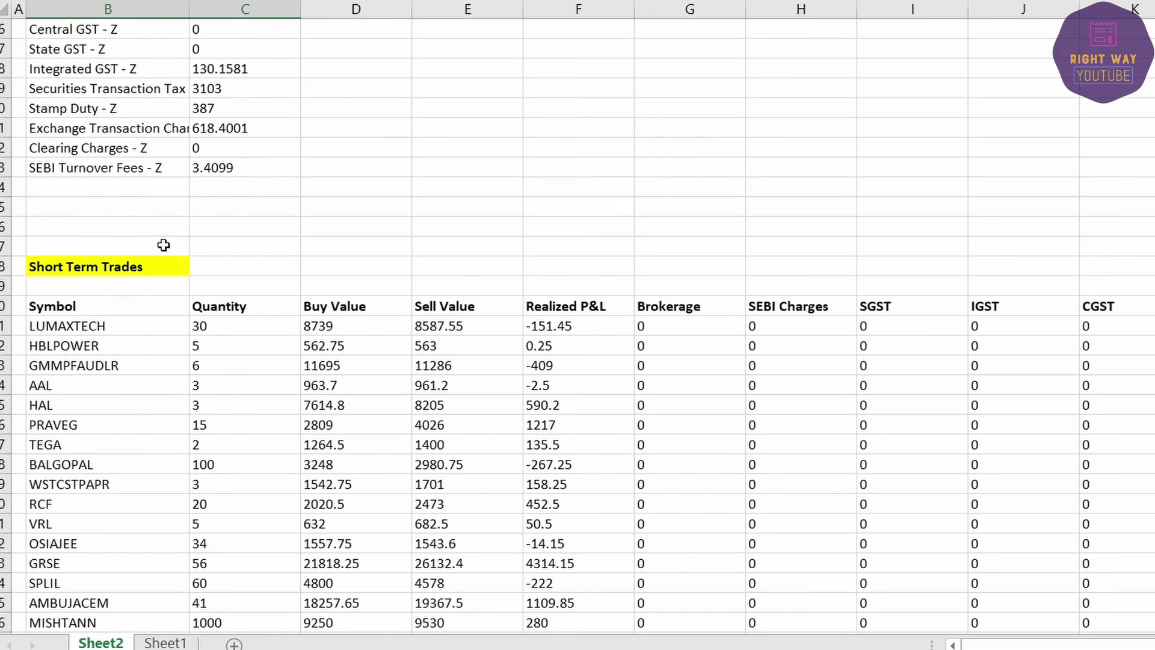
left_click(92, 265)
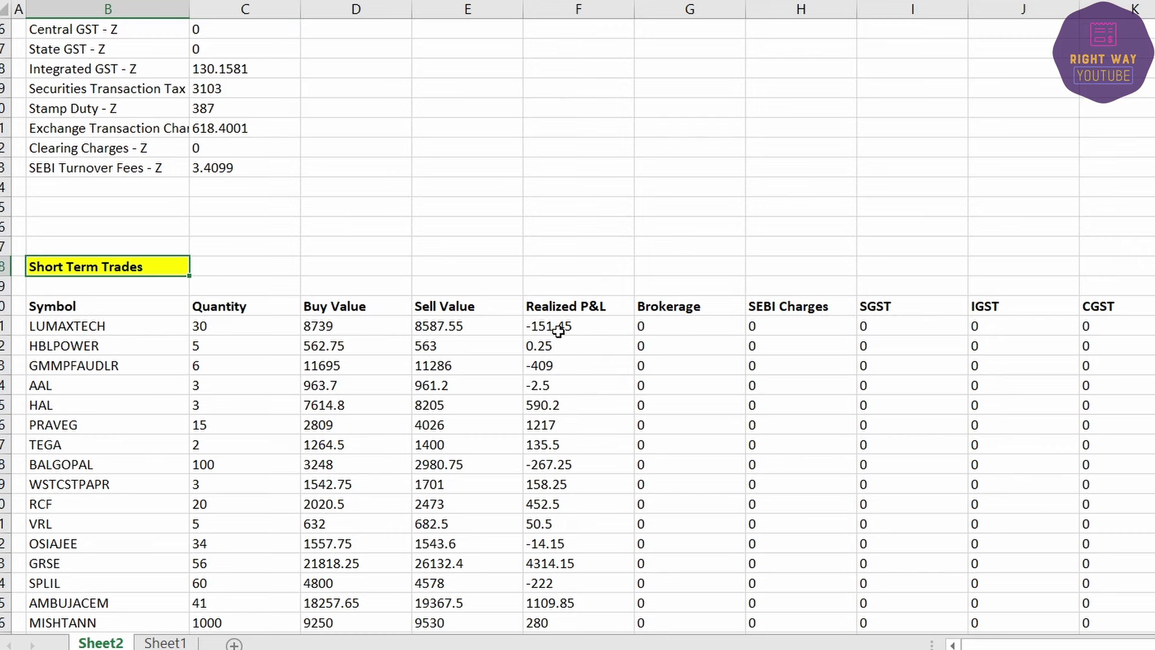
scroll(459, 328, "down", 2)
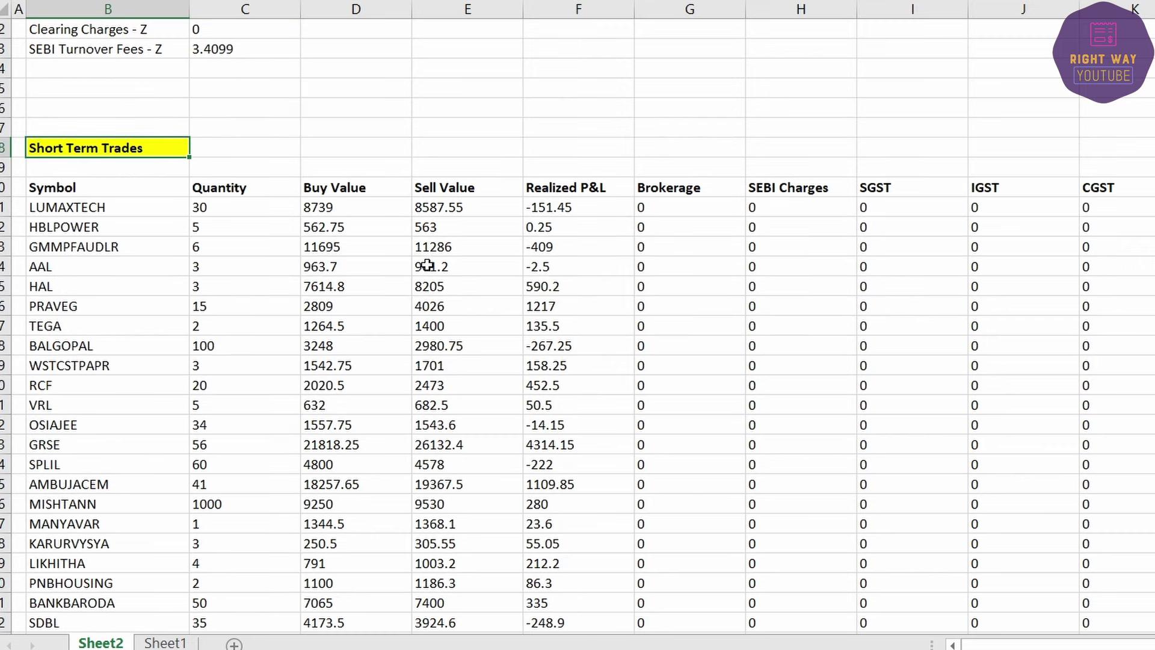
scroll(427, 265, "down", 20)
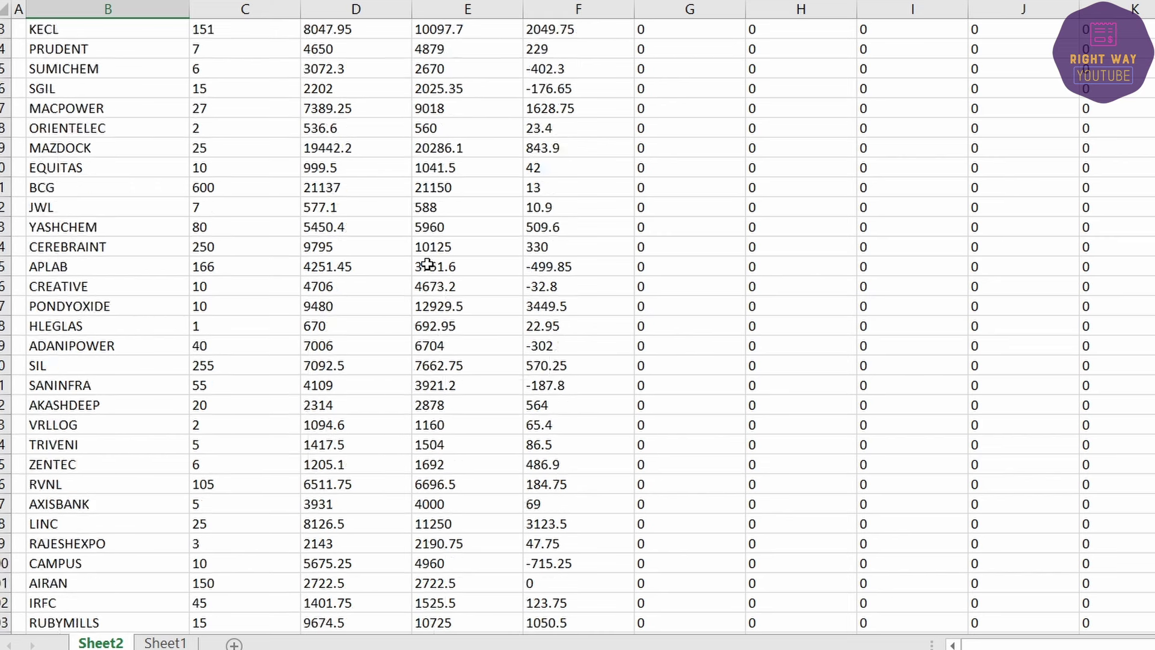
scroll(393, 290, "down", 5)
left_click(65, 190)
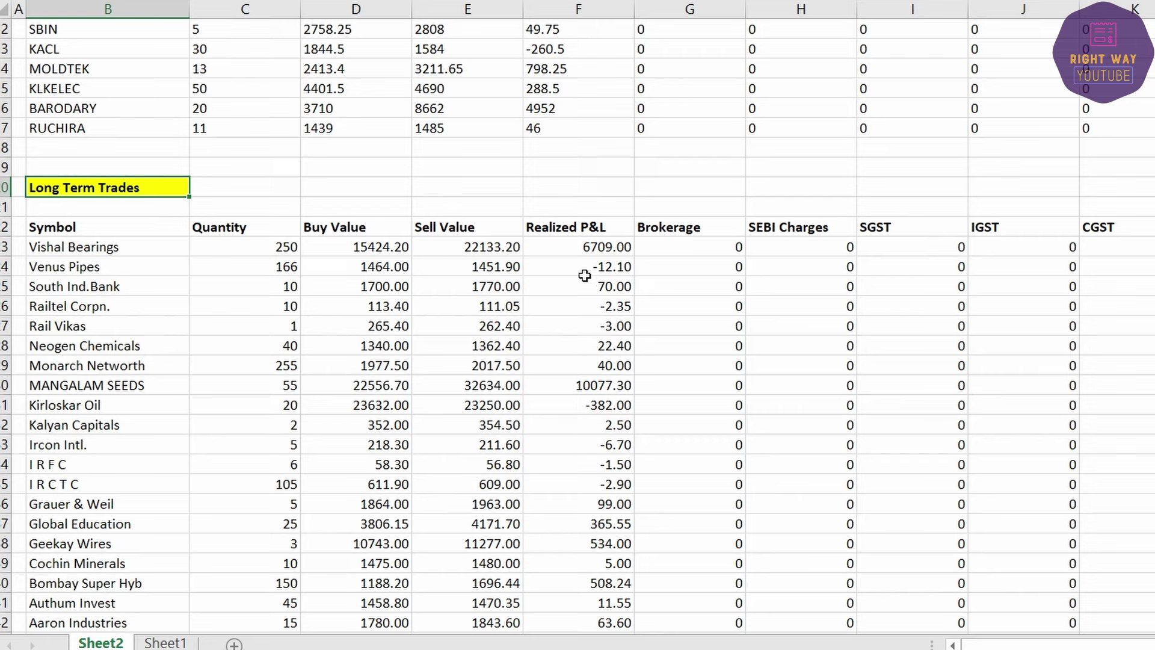
scroll(547, 391, "down", 4)
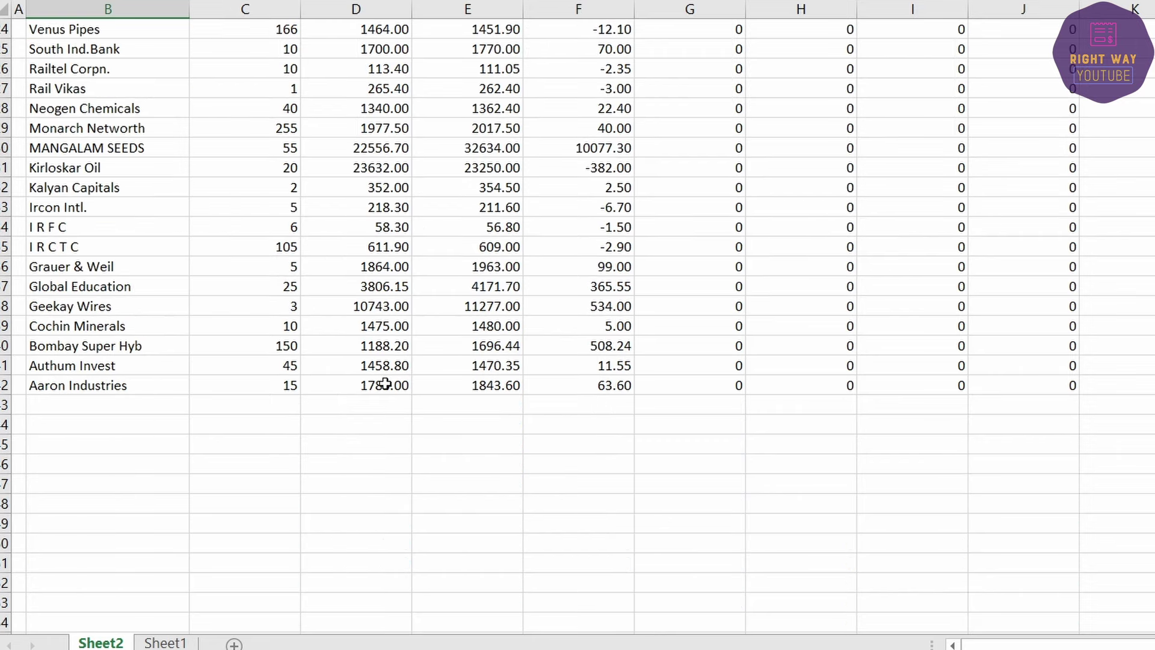
scroll(382, 451, "up", 13)
scroll(385, 383, "up", 20)
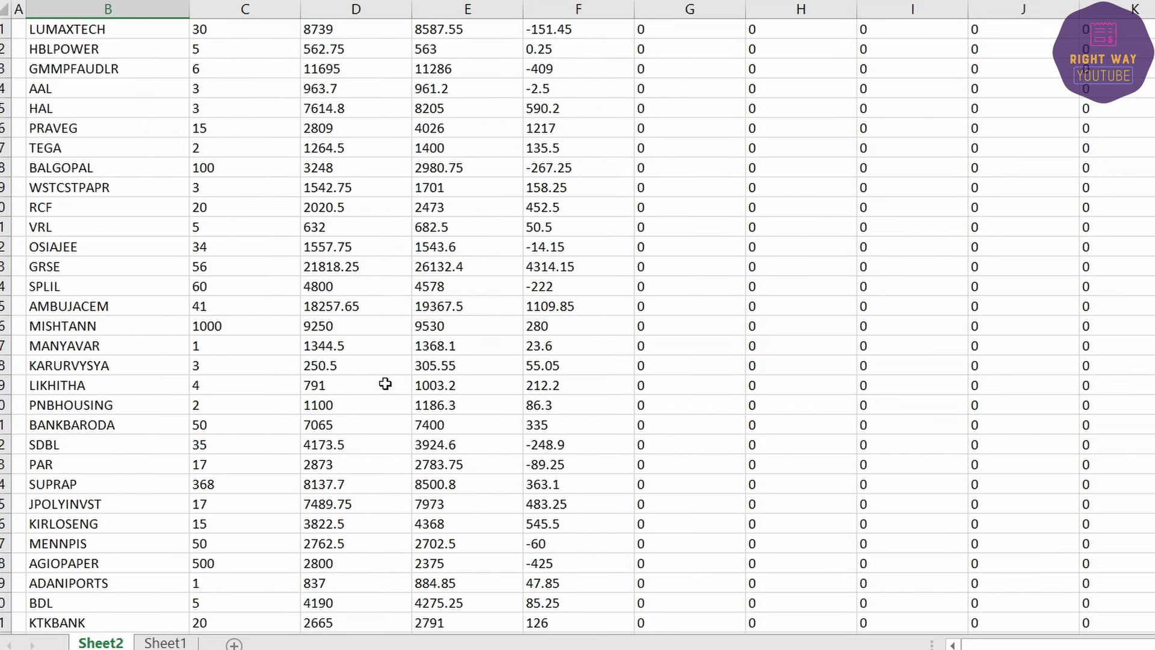
Step: AutoSum the short-term Buy Value column and fill it across, checking totals 463143.2, 502385.45 and 39242.25
left_click_drag(357, 513, 321, 578)
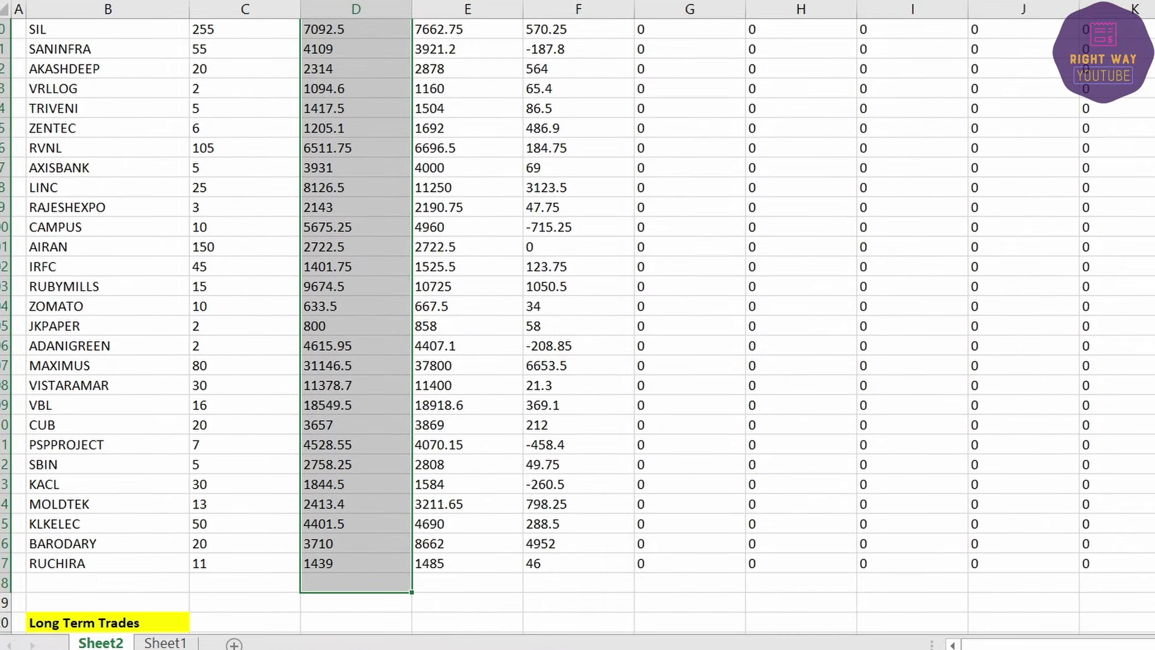
scroll(349, 439, "up", 19)
scroll(356, 502, "down", 13)
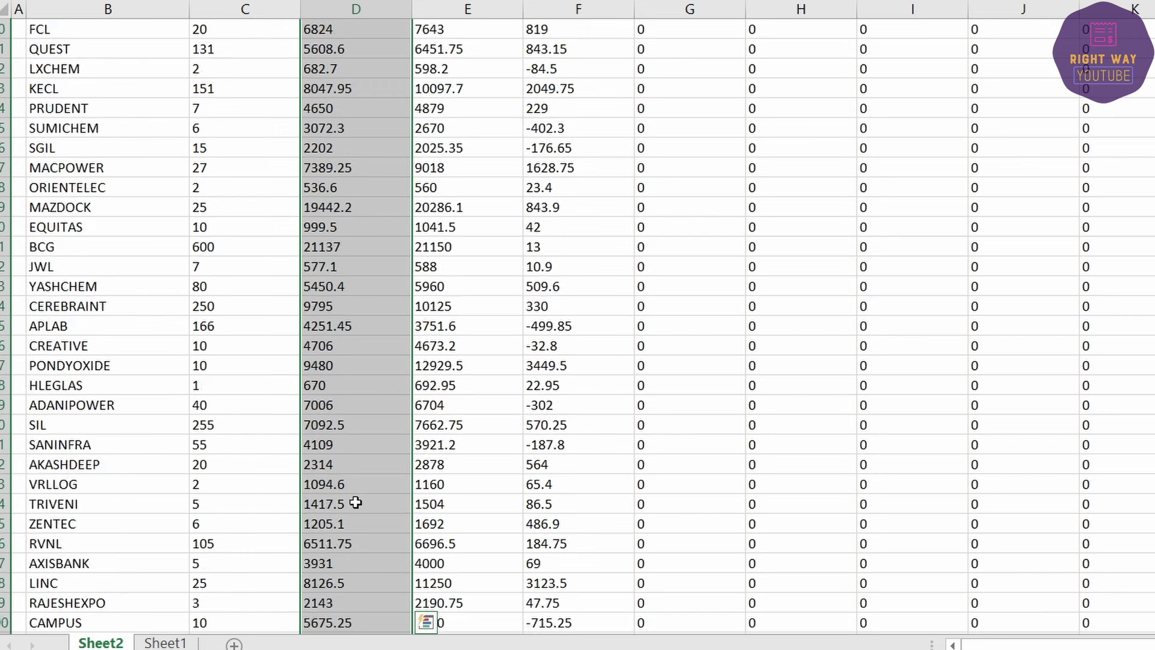
scroll(356, 502, "down", 9)
left_click(385, 446)
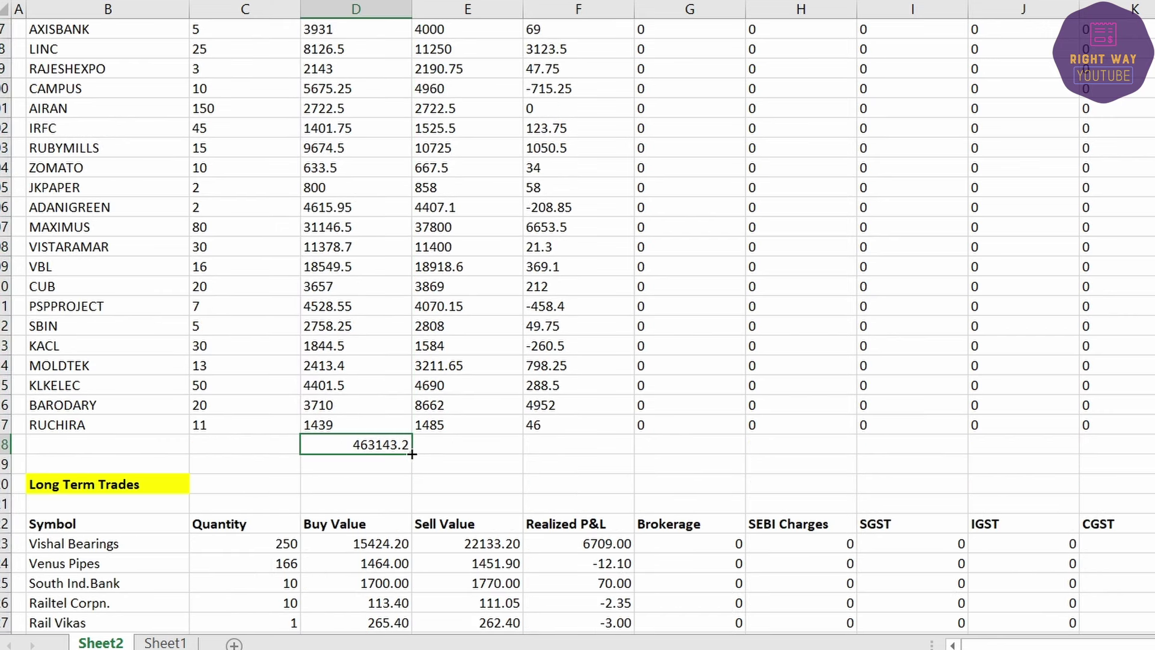
left_click_drag(414, 454, 629, 452)
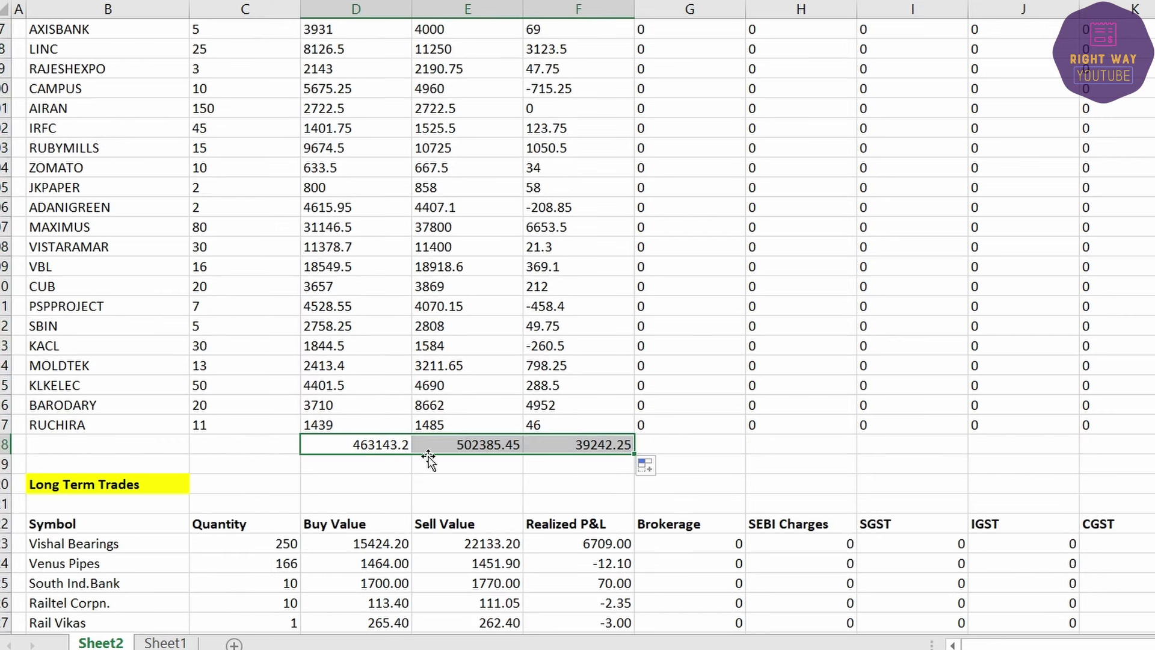
left_click(458, 445)
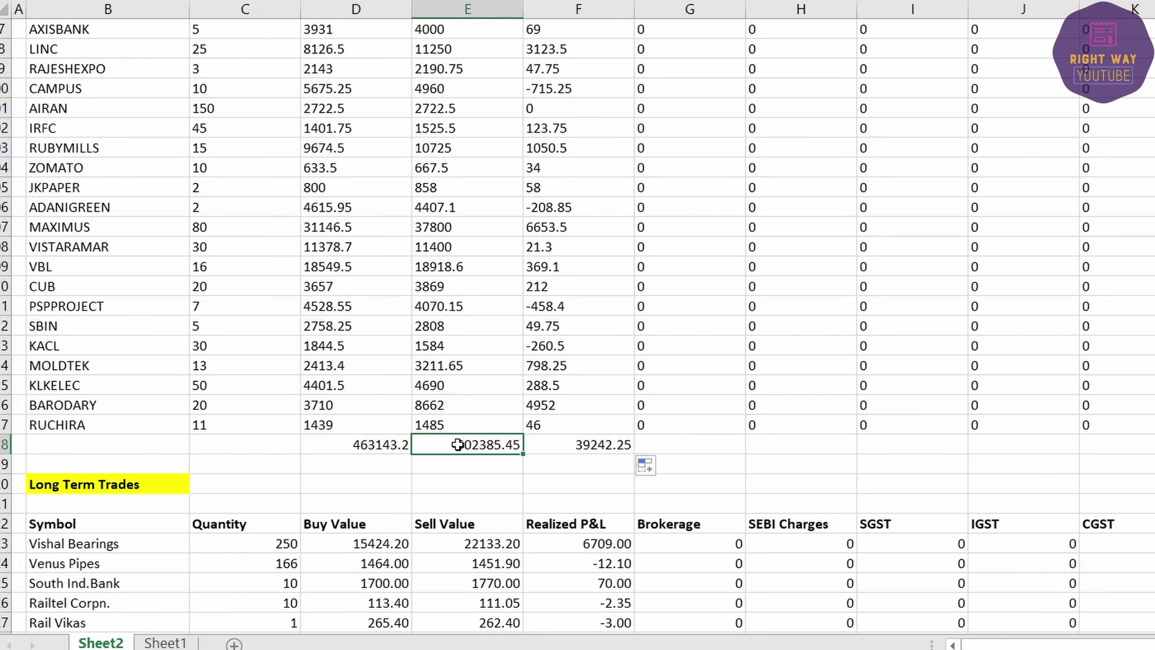
left_click(366, 450)
left_click(595, 446)
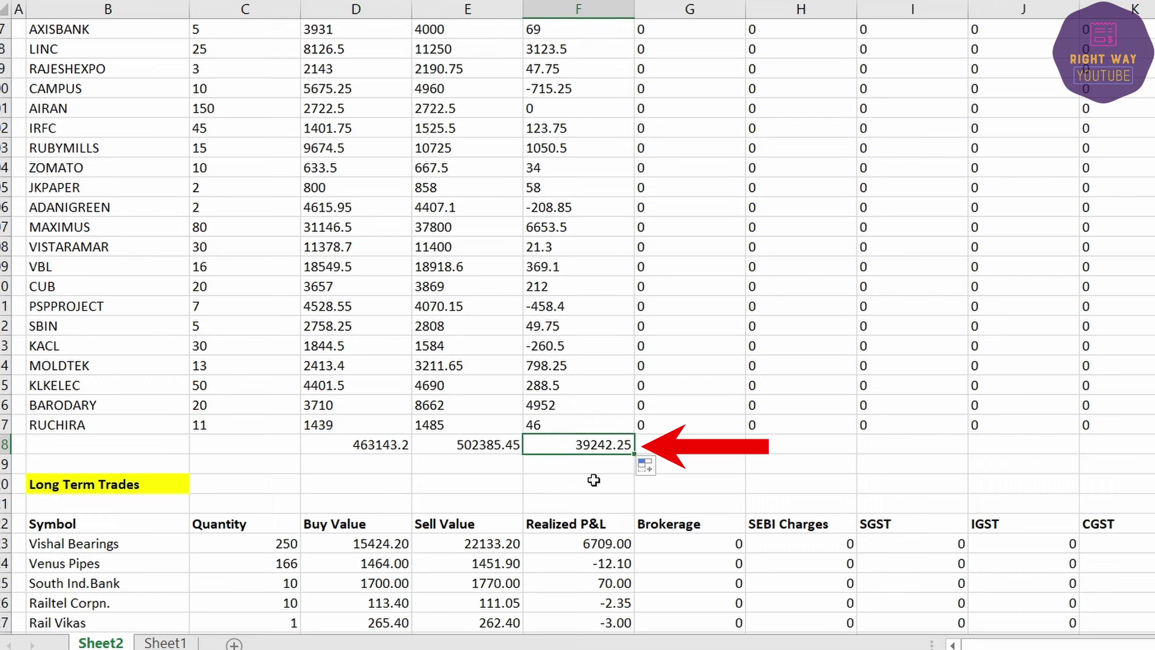
scroll(578, 481, "up", 20)
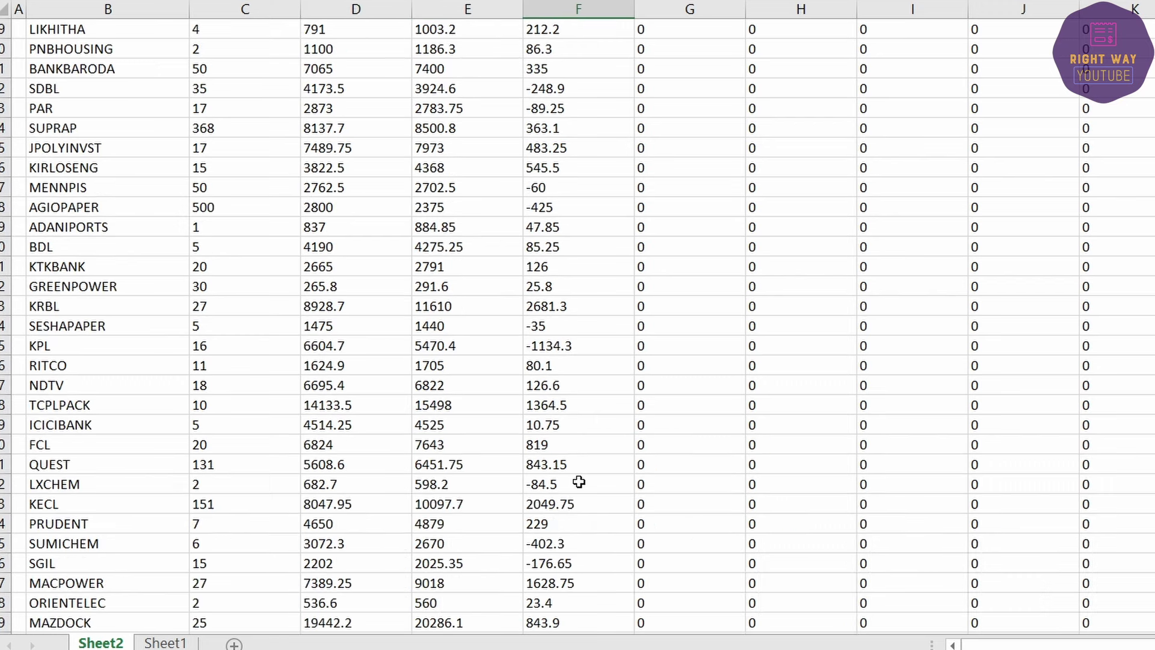
left_click(220, 185)
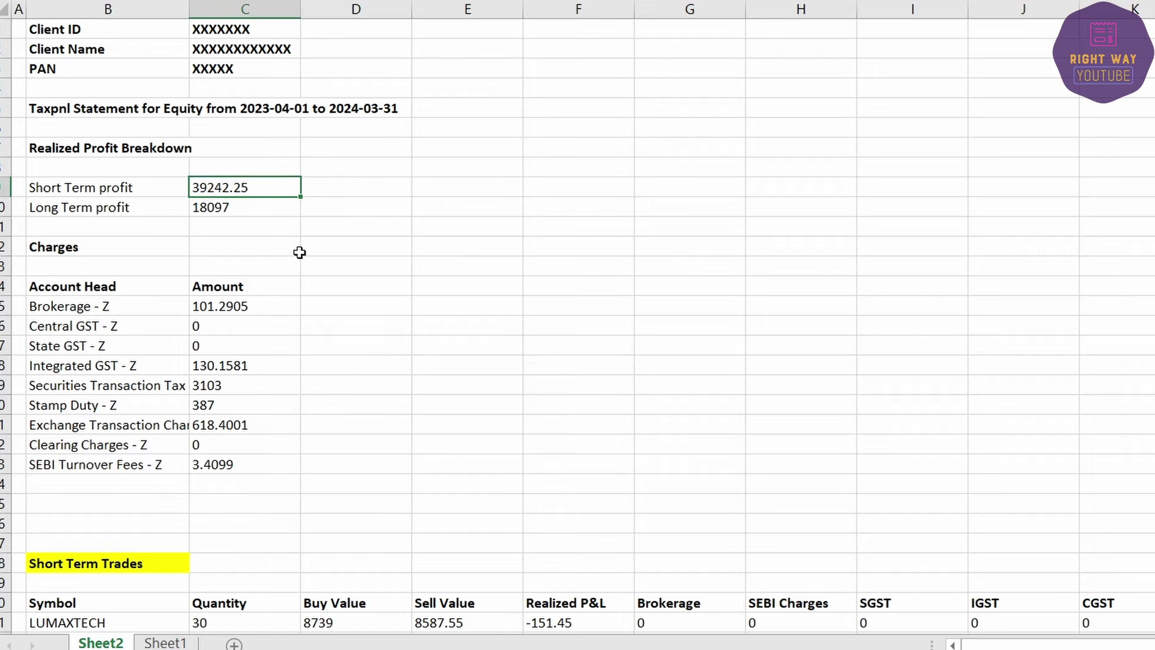
scroll(300, 252, "down", 20)
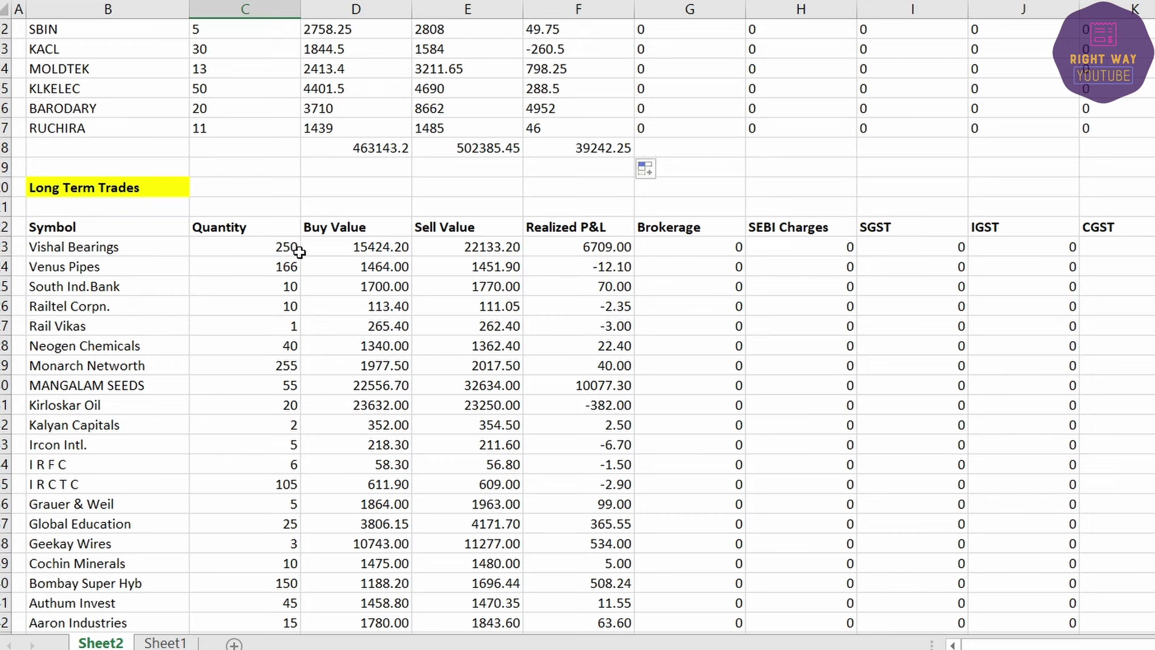
left_click_drag(353, 246, 349, 328)
left_click_drag(344, 377, 359, 402)
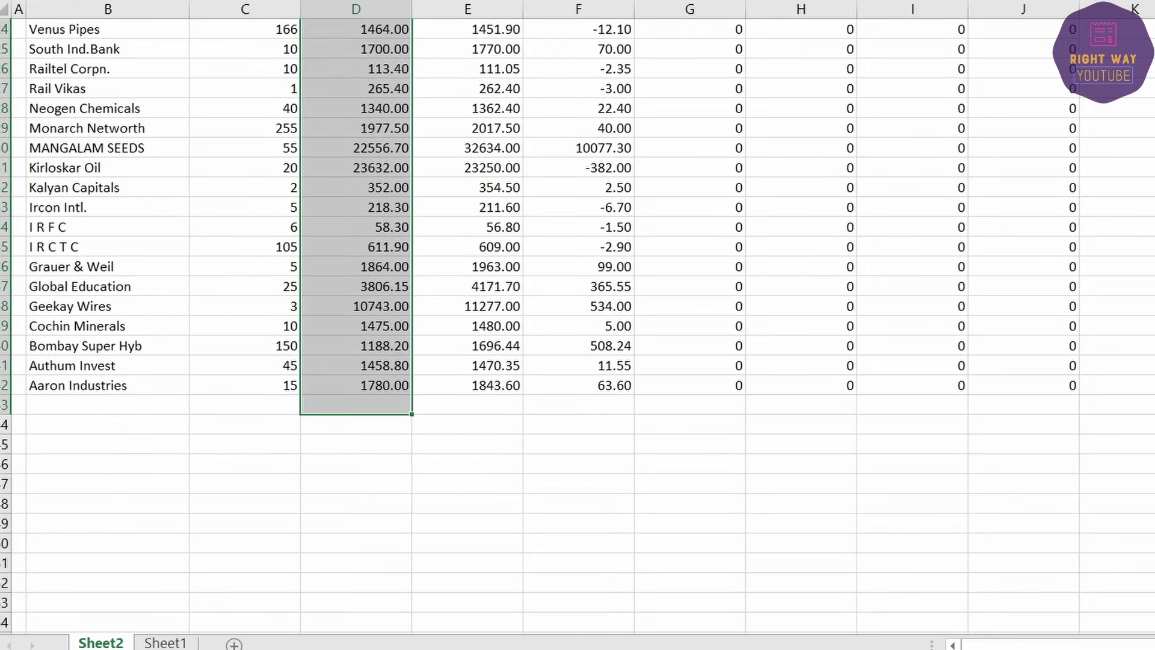
key("alt+equal")
left_click(396, 422)
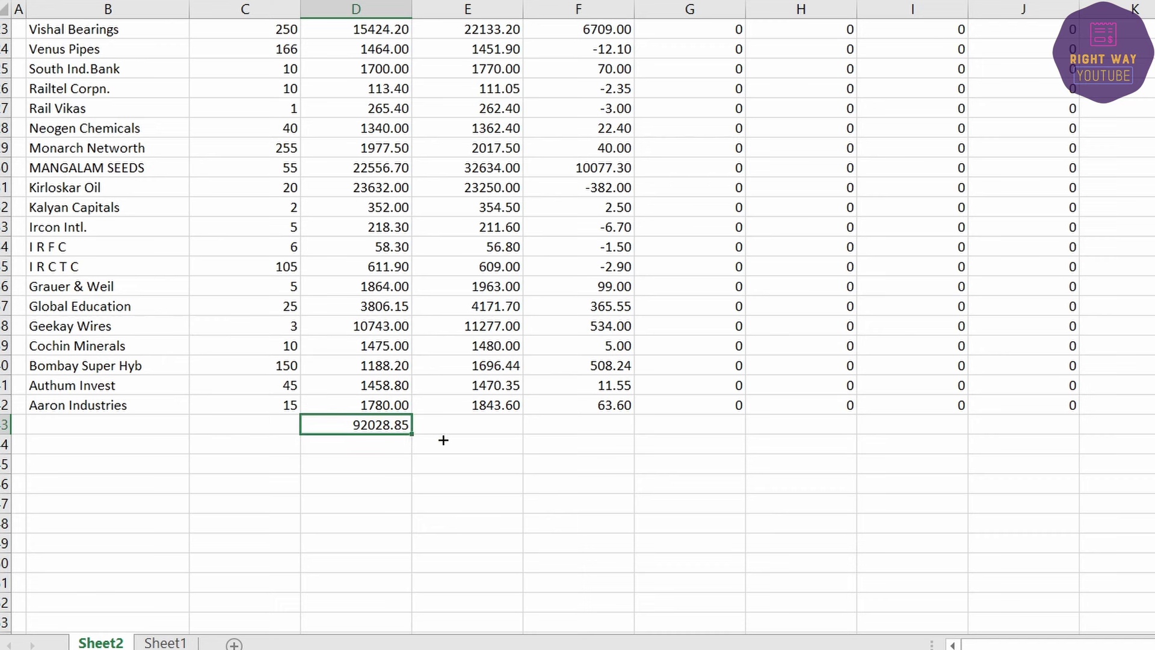
left_click_drag(443, 440, 601, 438)
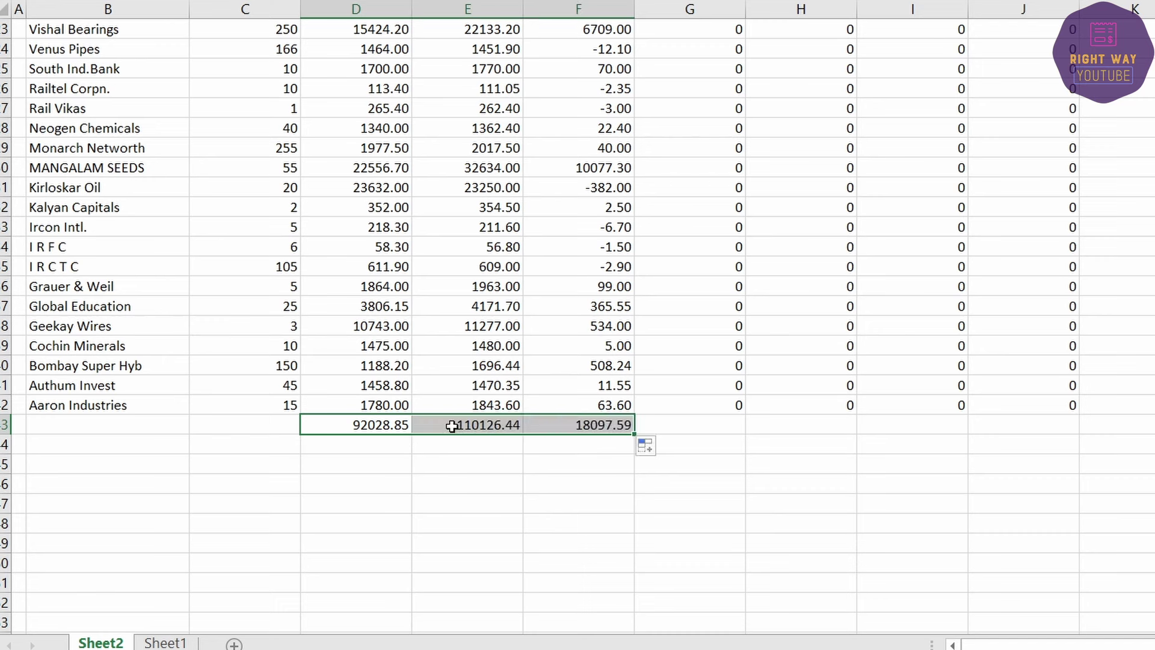
left_click(452, 426)
left_click(590, 427)
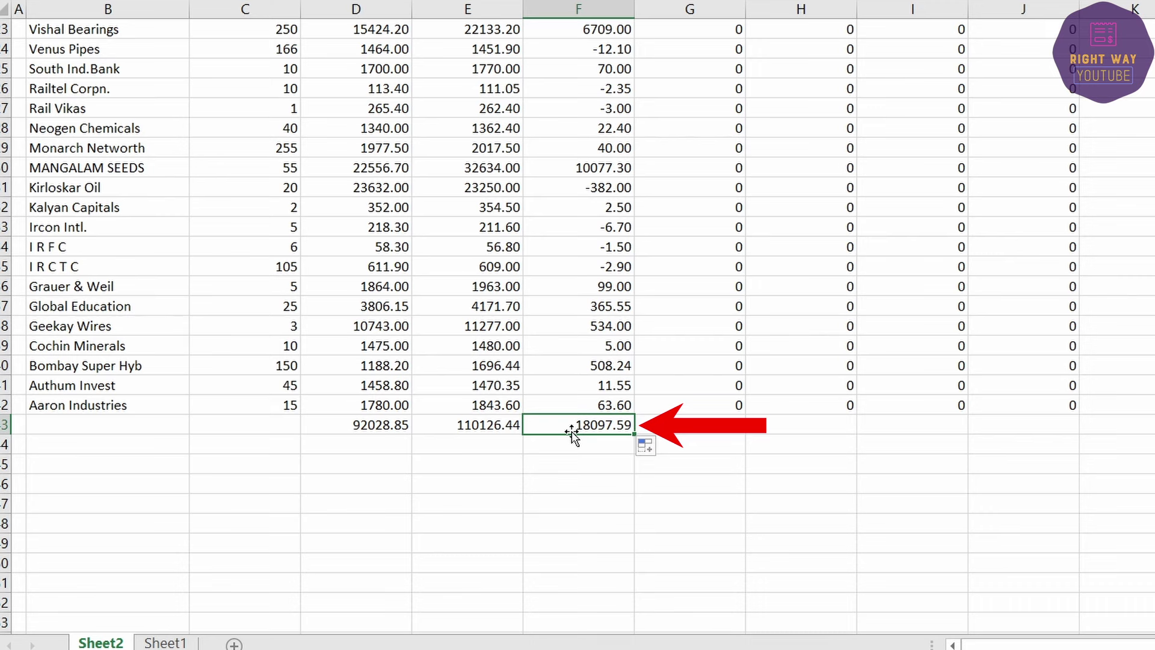
scroll(565, 431, "up", 6)
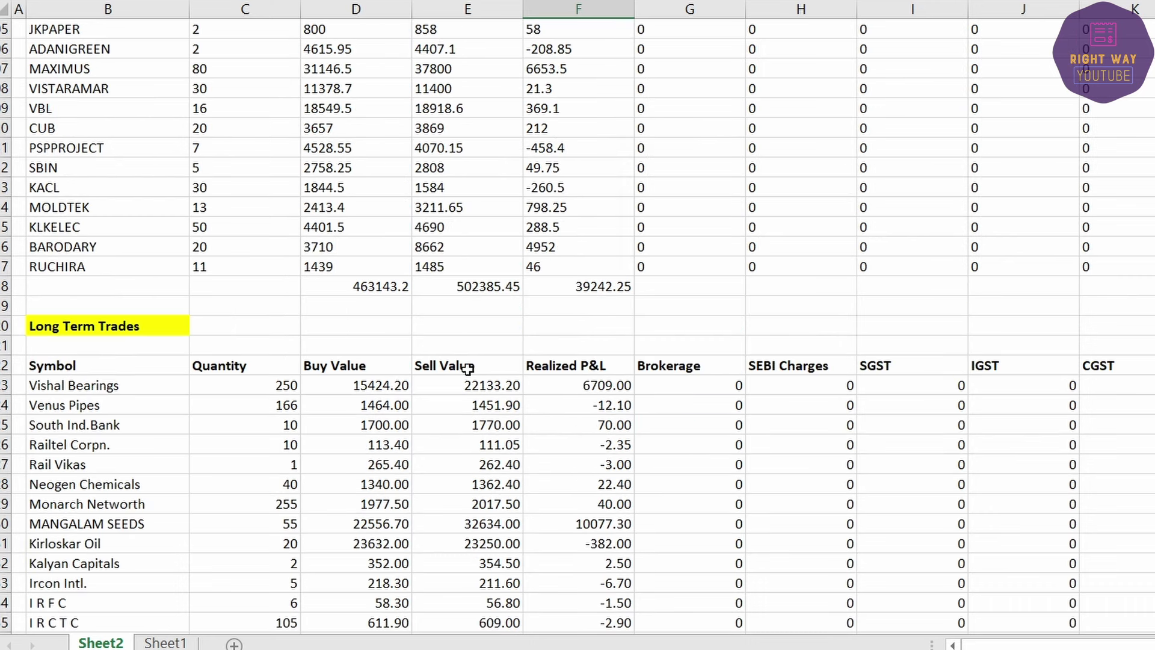
scroll(585, 363, "down", 5)
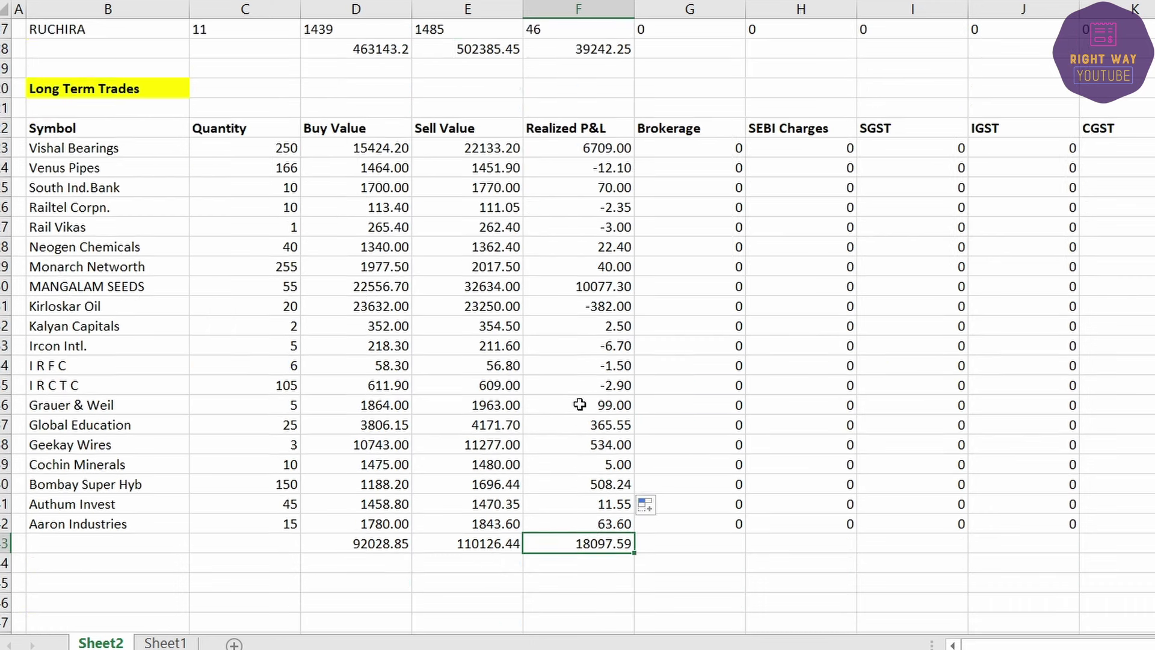
scroll(421, 398, "up", 20)
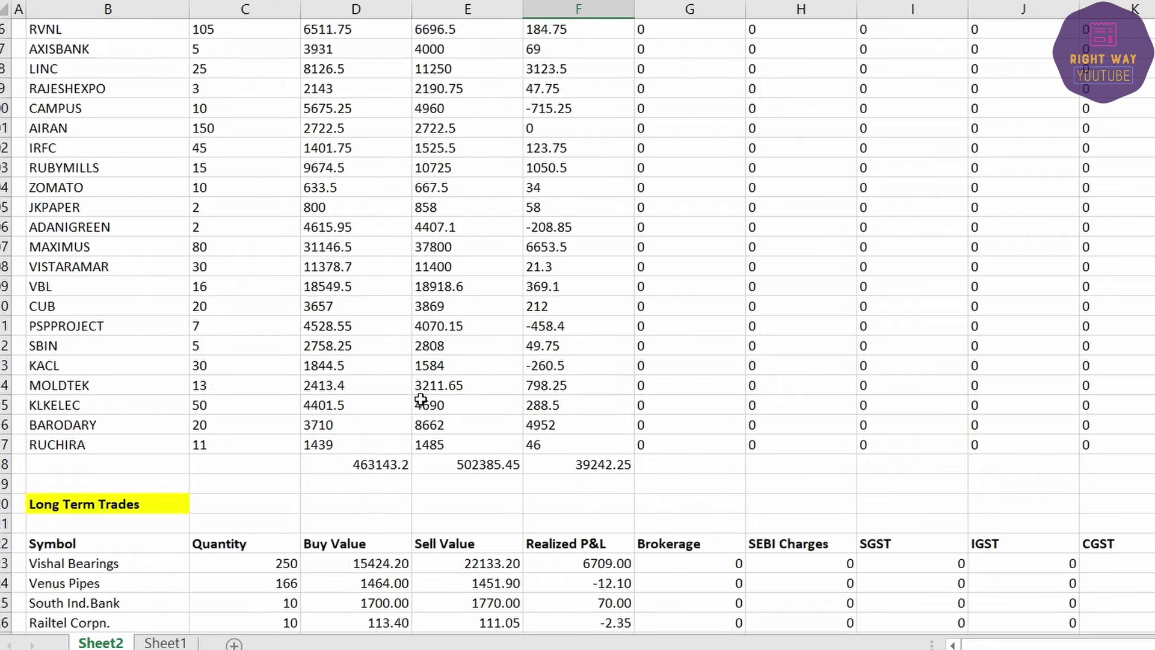
scroll(420, 399, "up", 10)
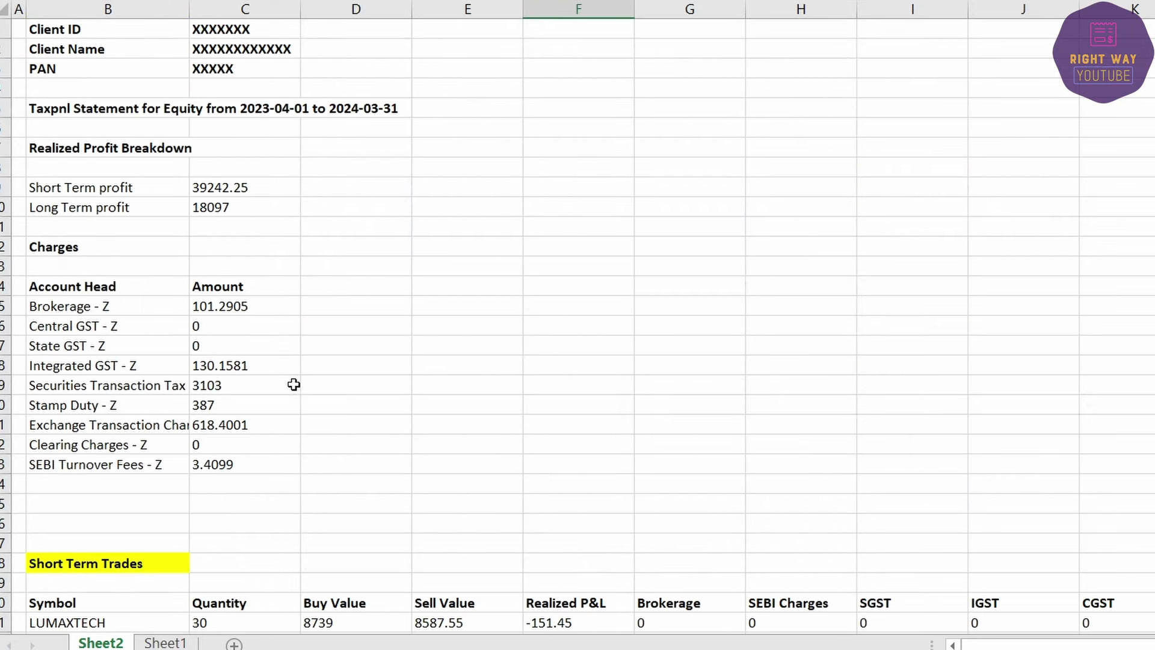
Step: Expand the short-term STT-paid equity section, add sale details under Section 111A, and focus Full Value of consideration
left_click(212, 209)
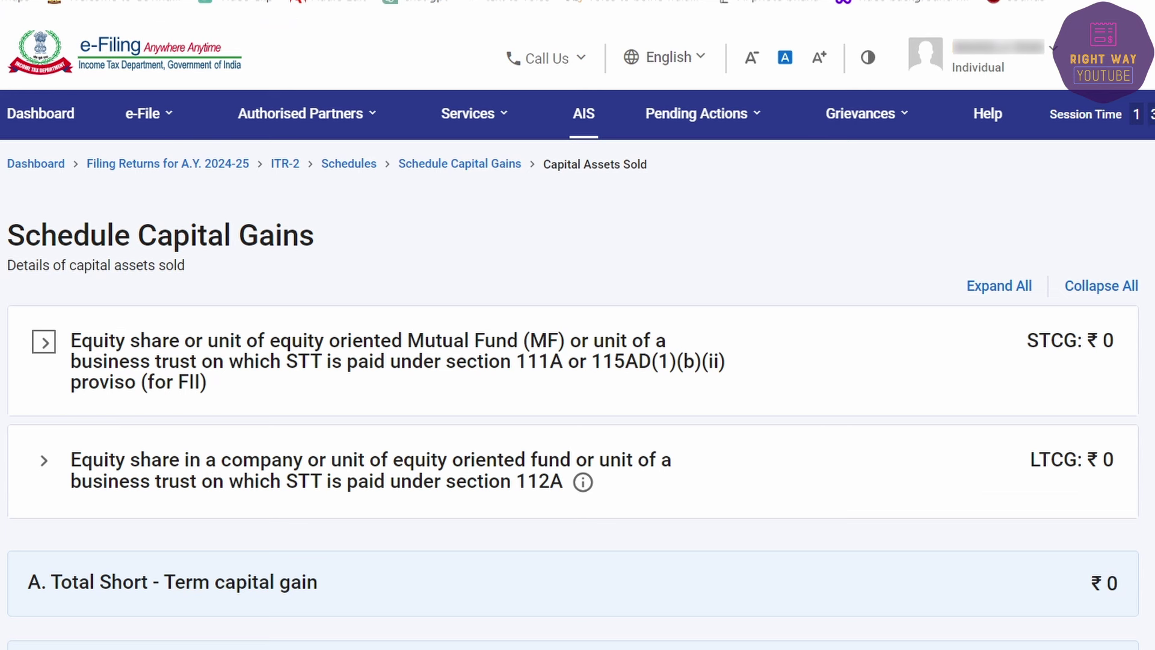
left_click(40, 339)
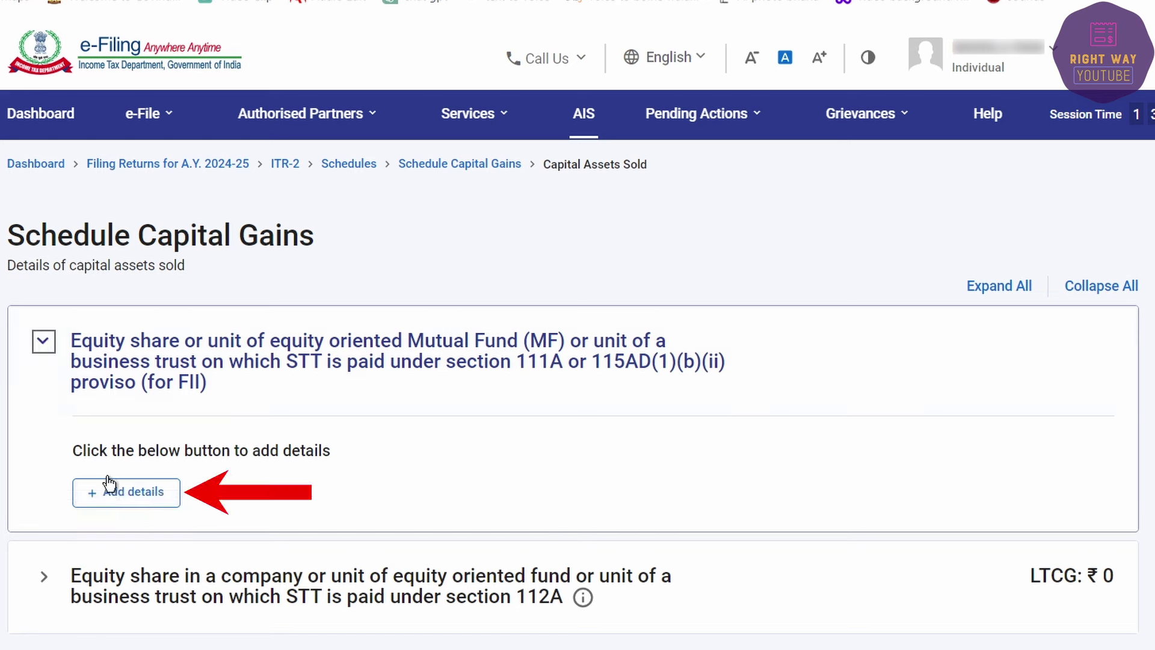
left_click(117, 563)
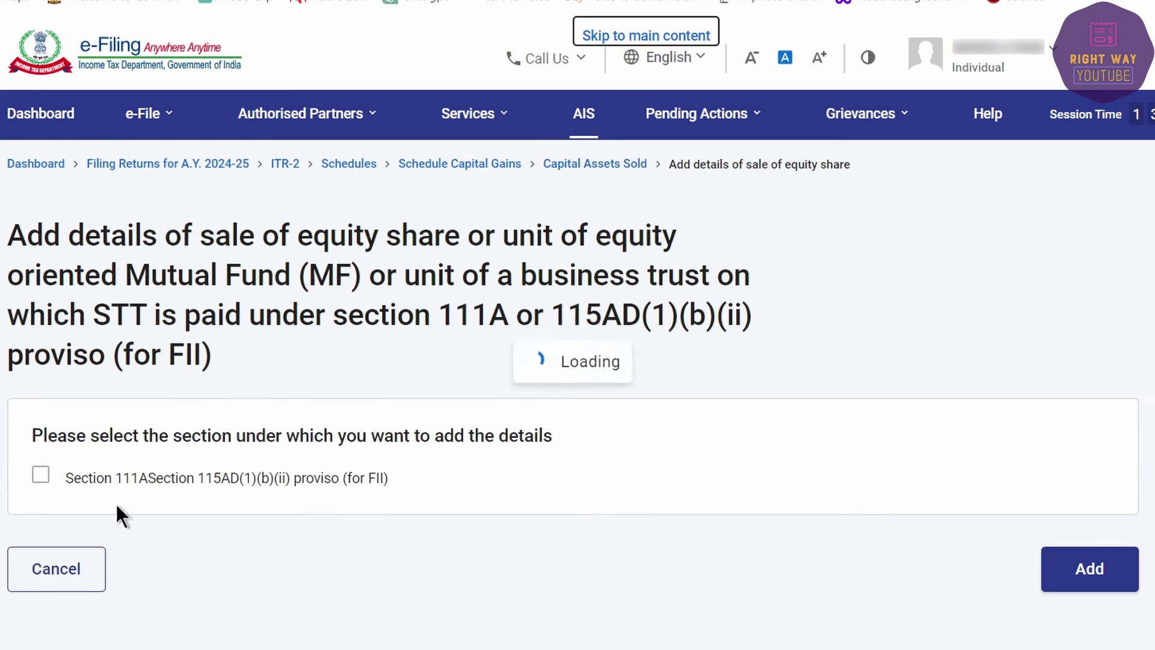
left_click(39, 477)
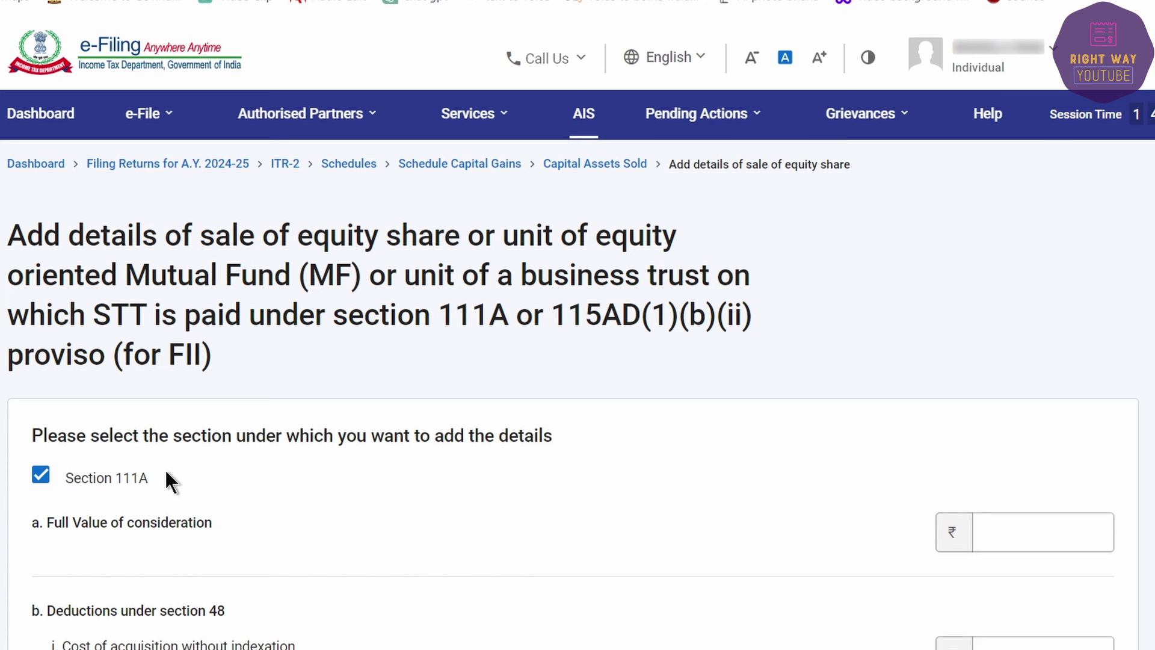
left_click(1044, 531)
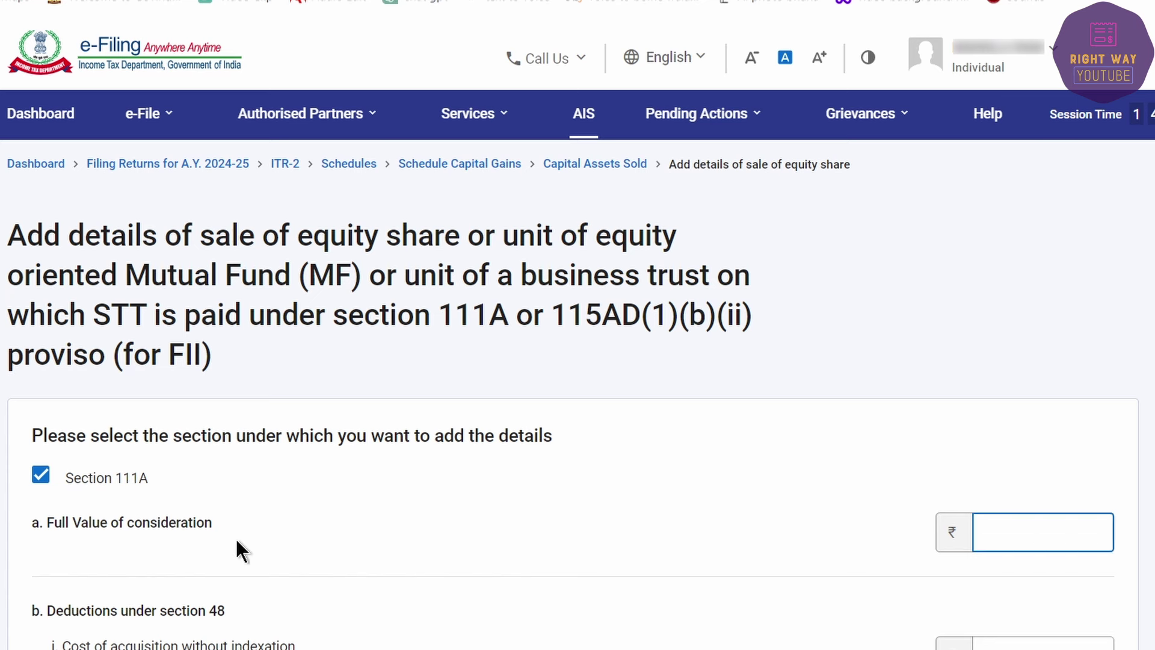
left_click_drag(33, 522, 139, 528)
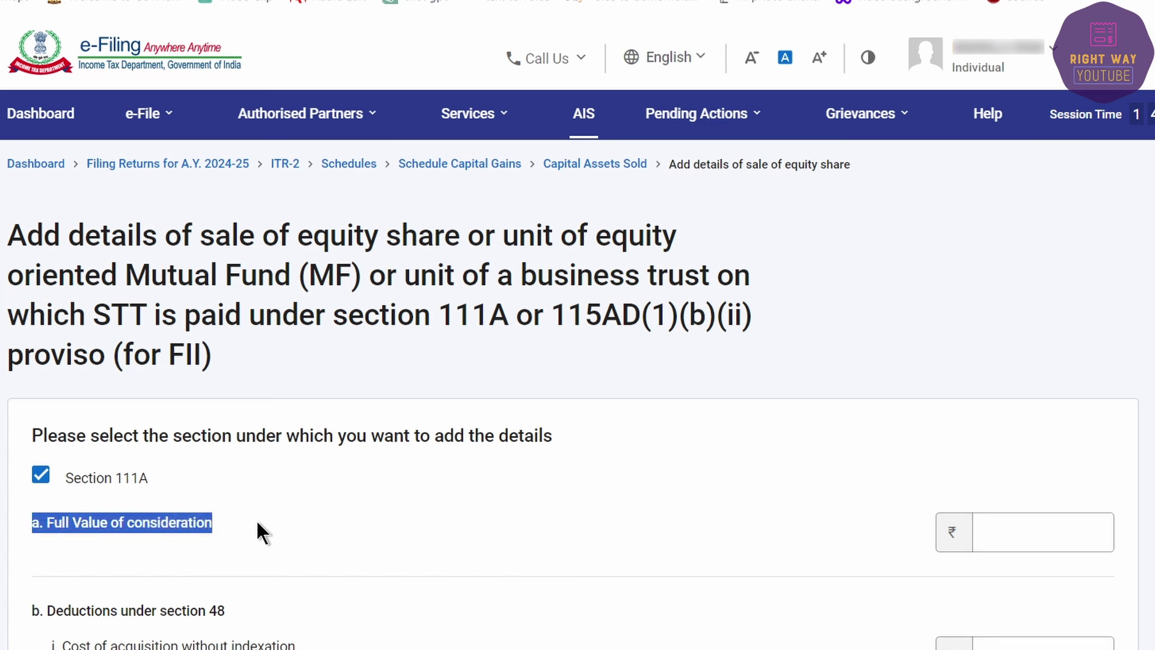
left_click(280, 514)
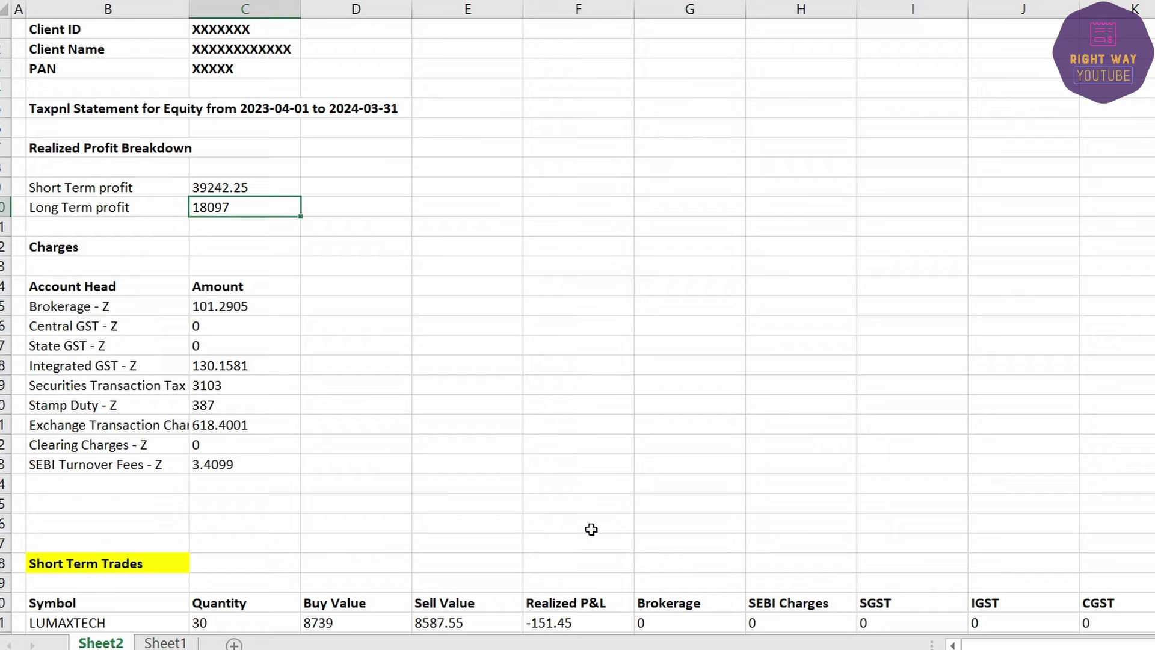
scroll(389, 432, "down", 10)
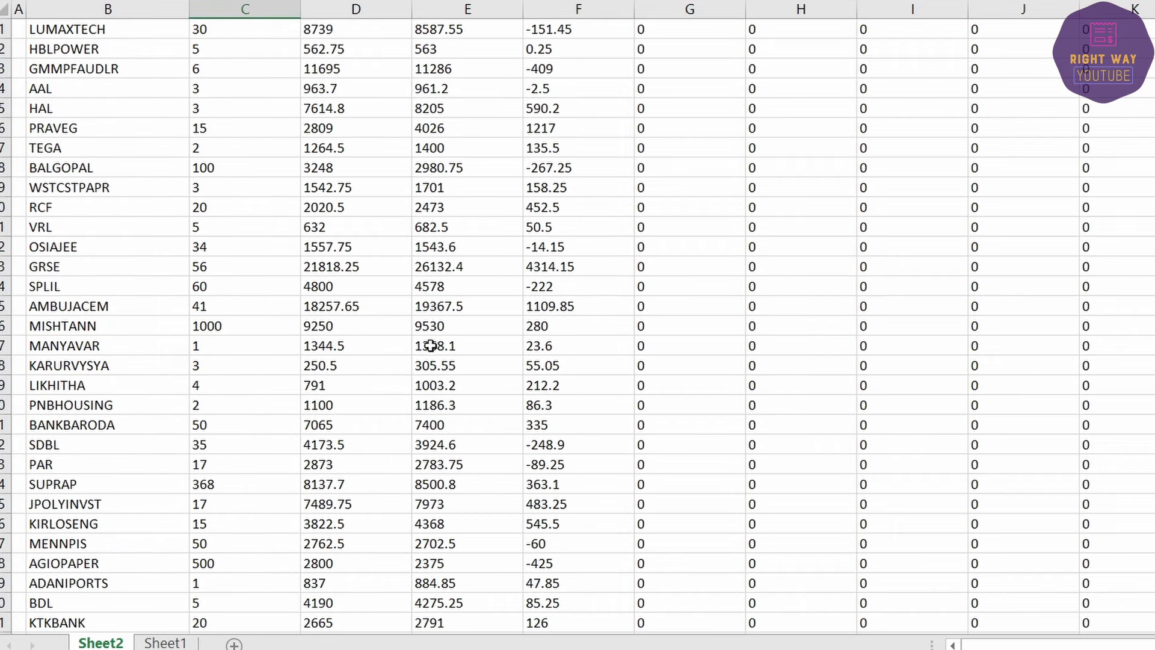
scroll(506, 332, "up", 4)
scroll(506, 332, "up", 1)
left_click(361, 243)
scroll(372, 337, "down", 4)
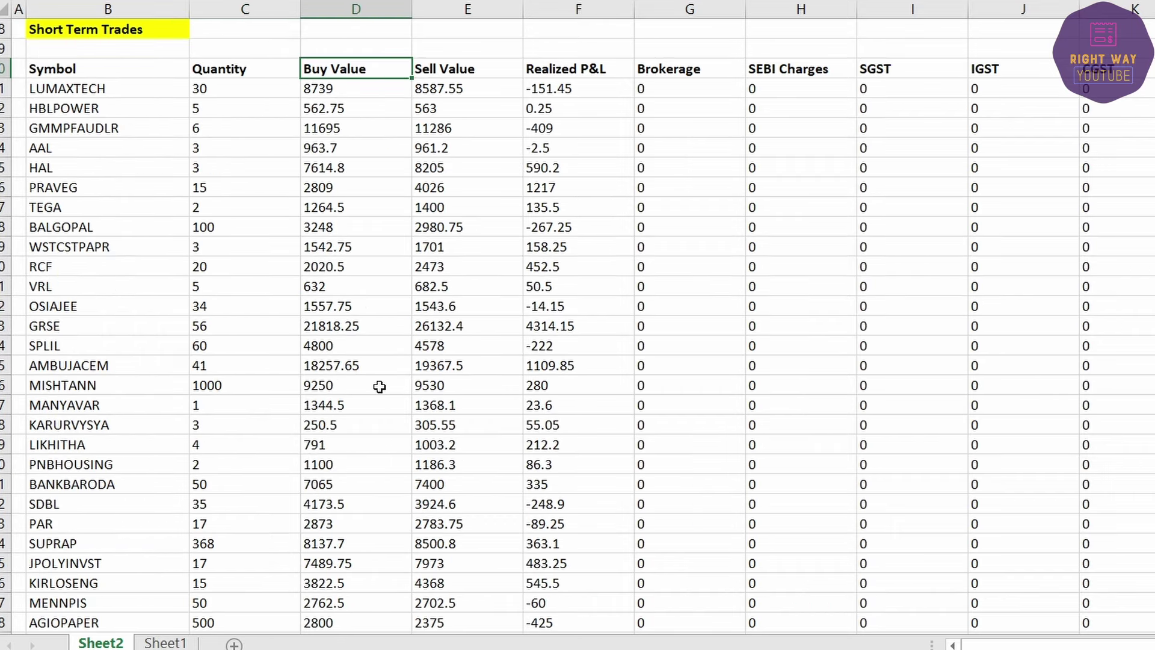
left_click(451, 68)
scroll(461, 246, "down", 20)
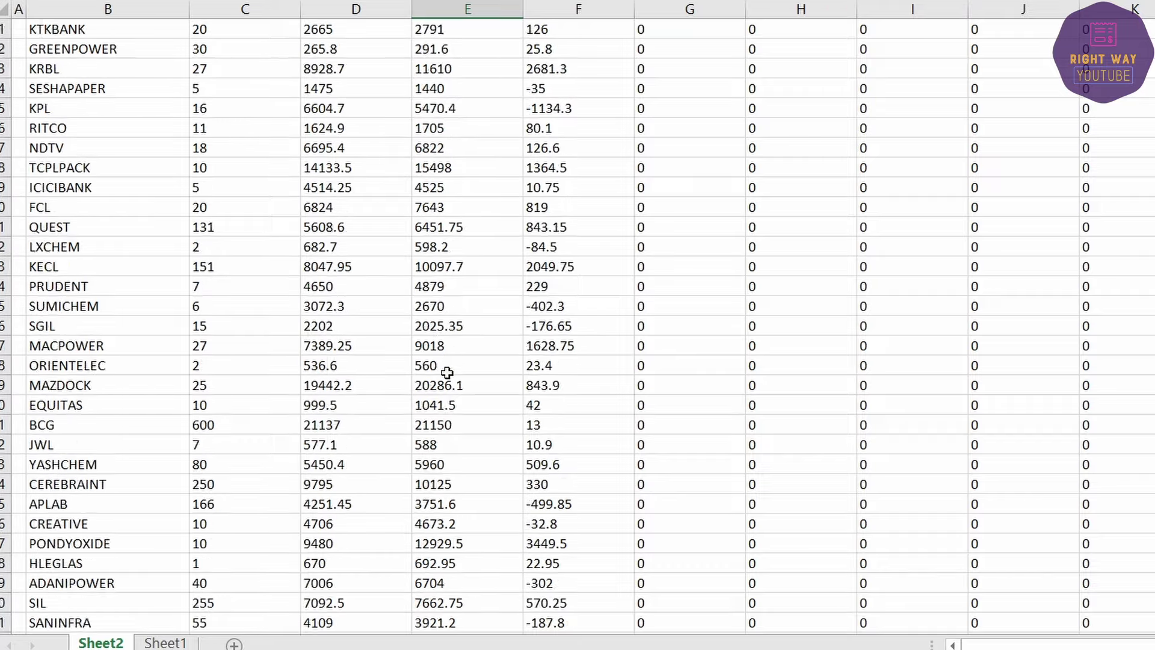
left_click(478, 449)
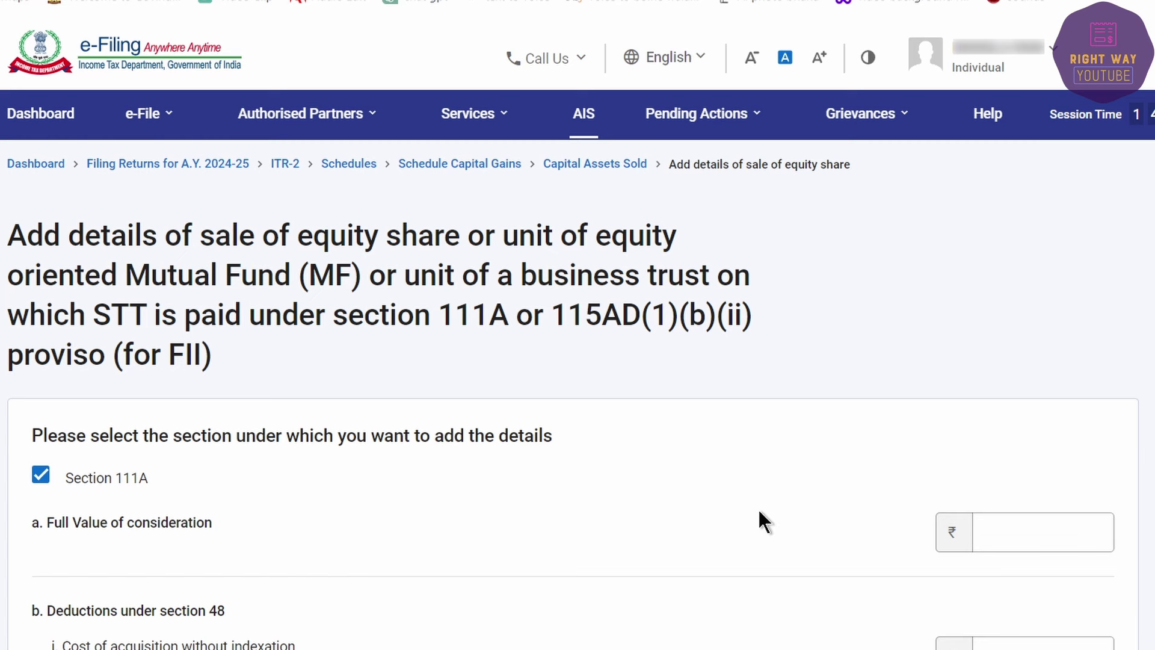
left_click(1015, 533)
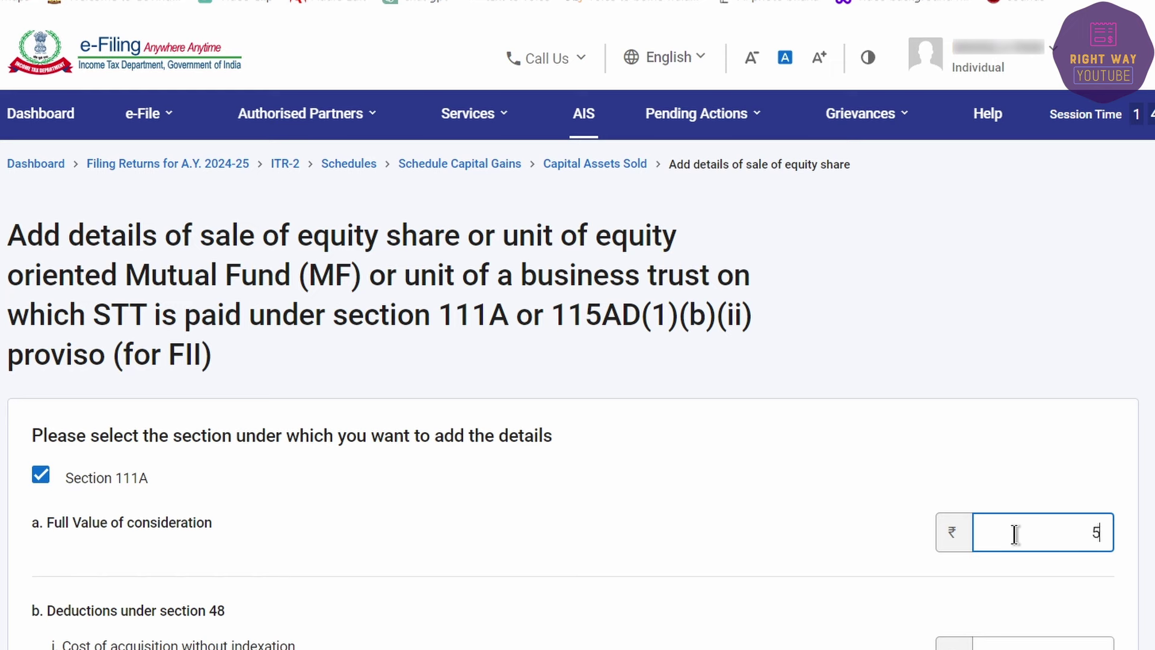
Step: Enter full value 5,02,385 and acquisition cost 4,63,143, then check the resulting 39,242 gain
type("5,02,385")
key("Tab")
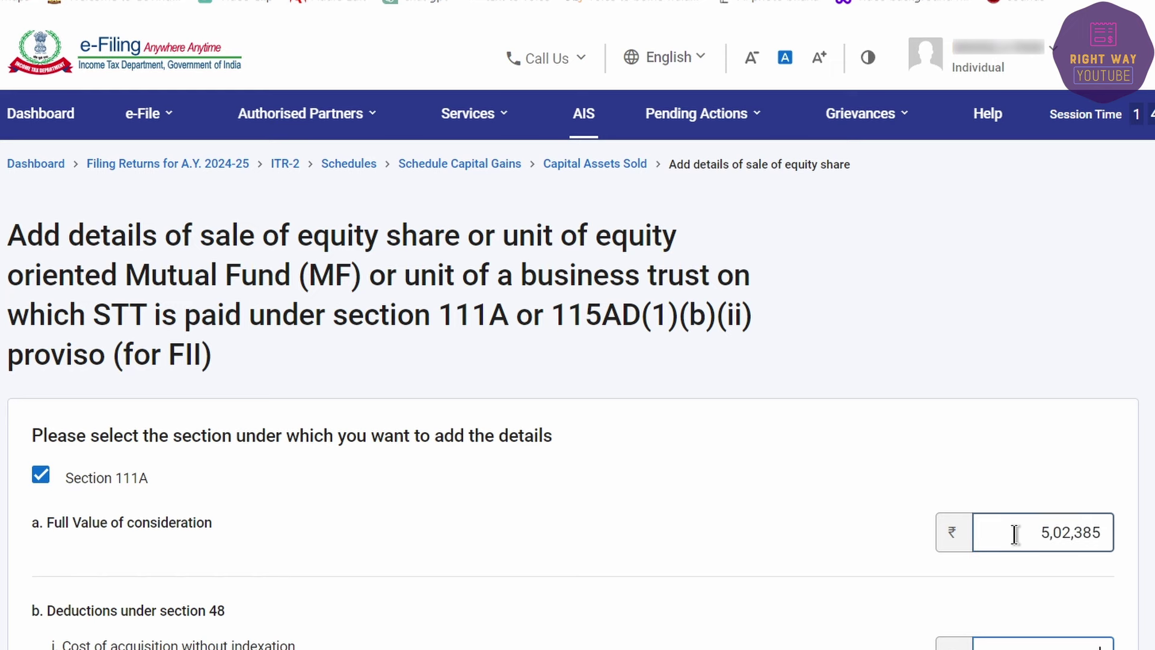
scroll(1015, 534, "down", 6)
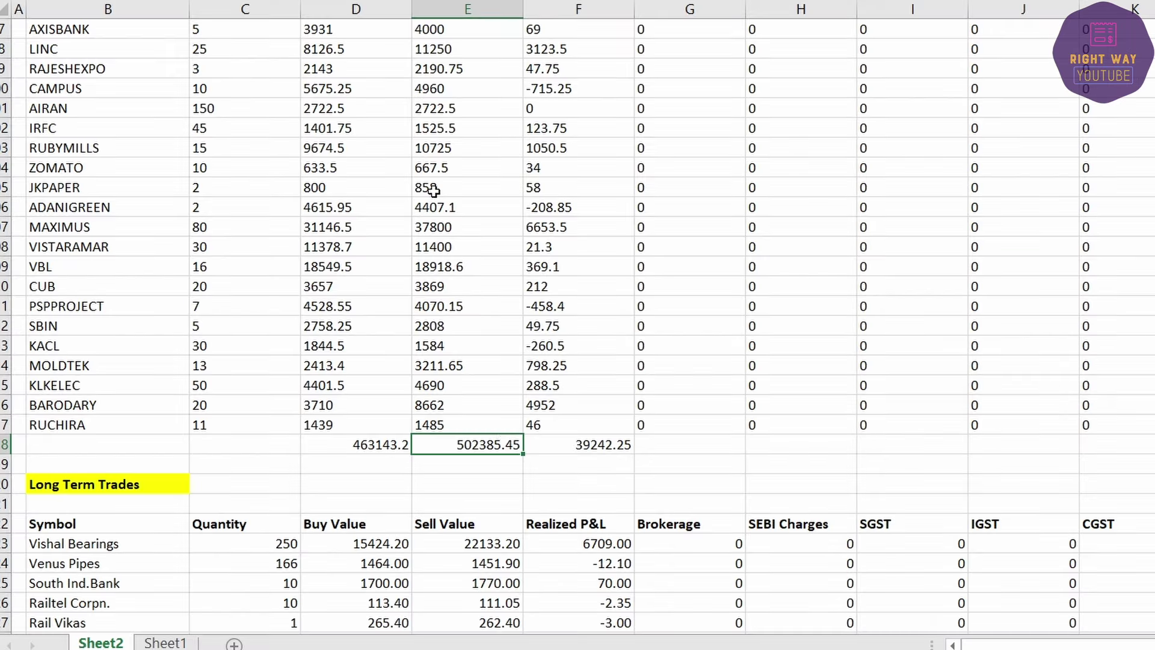
left_click(379, 443)
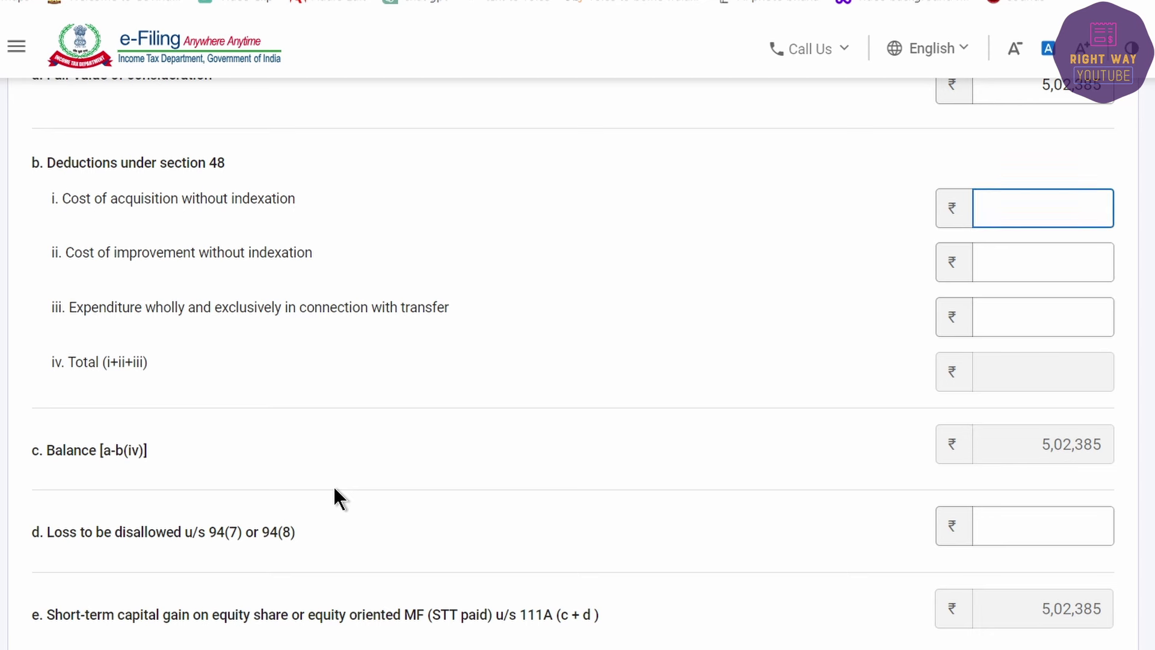
type("4,63,143")
key("Tab")
left_click_drag(1049, 444, 1109, 446)
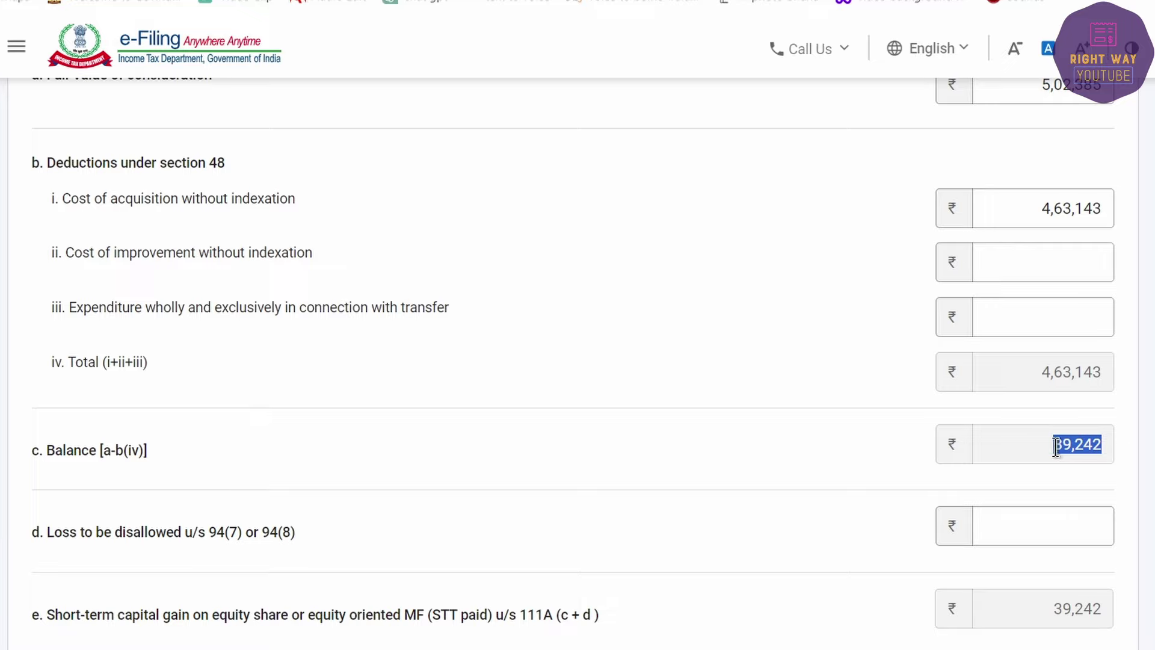
left_click(1073, 445)
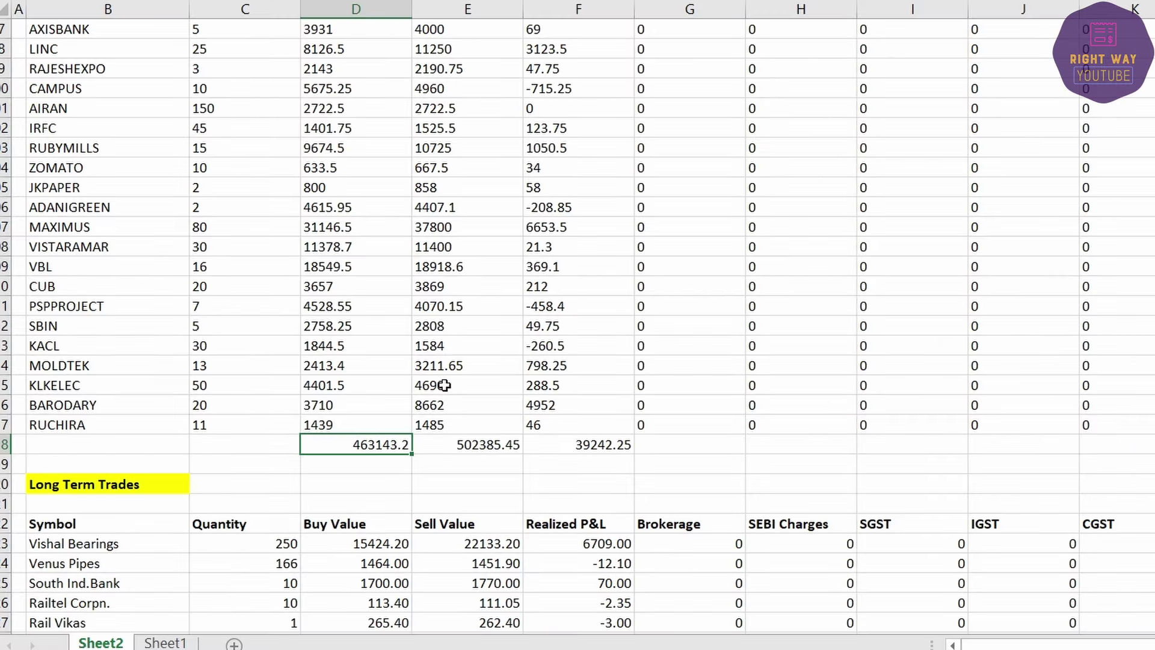
scroll(366, 435, "up", 15)
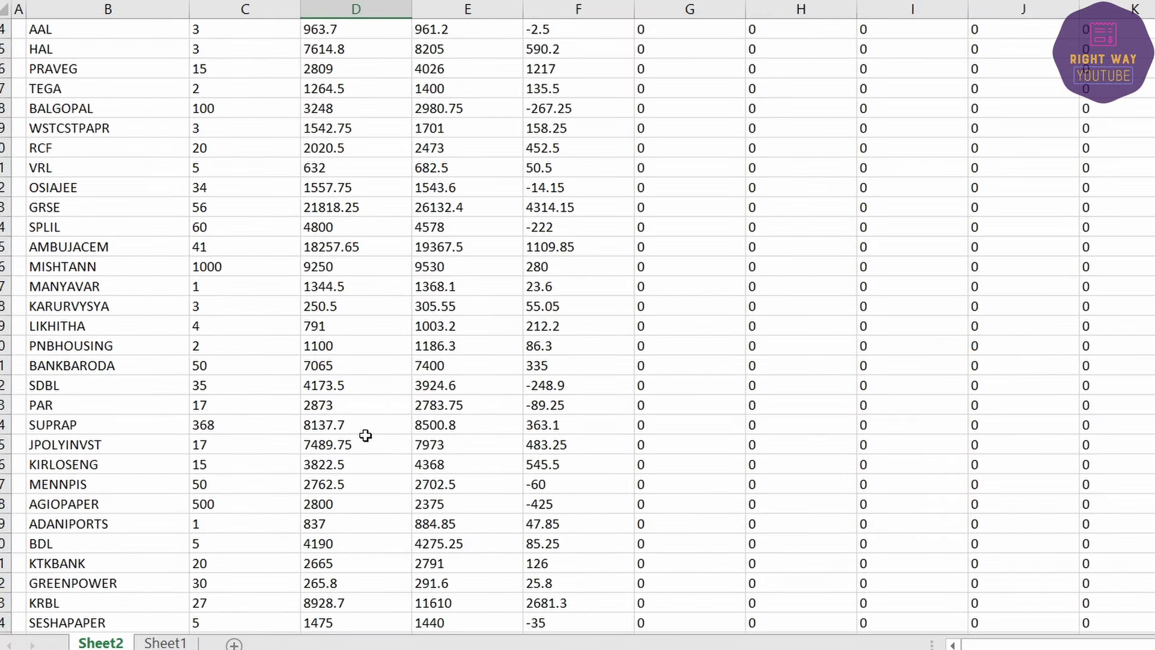
Step: Fill the Short Term Capital Gain and Income From Salary rows yellow in the income summary
scroll(365, 435, "up", 10)
left_click(217, 187)
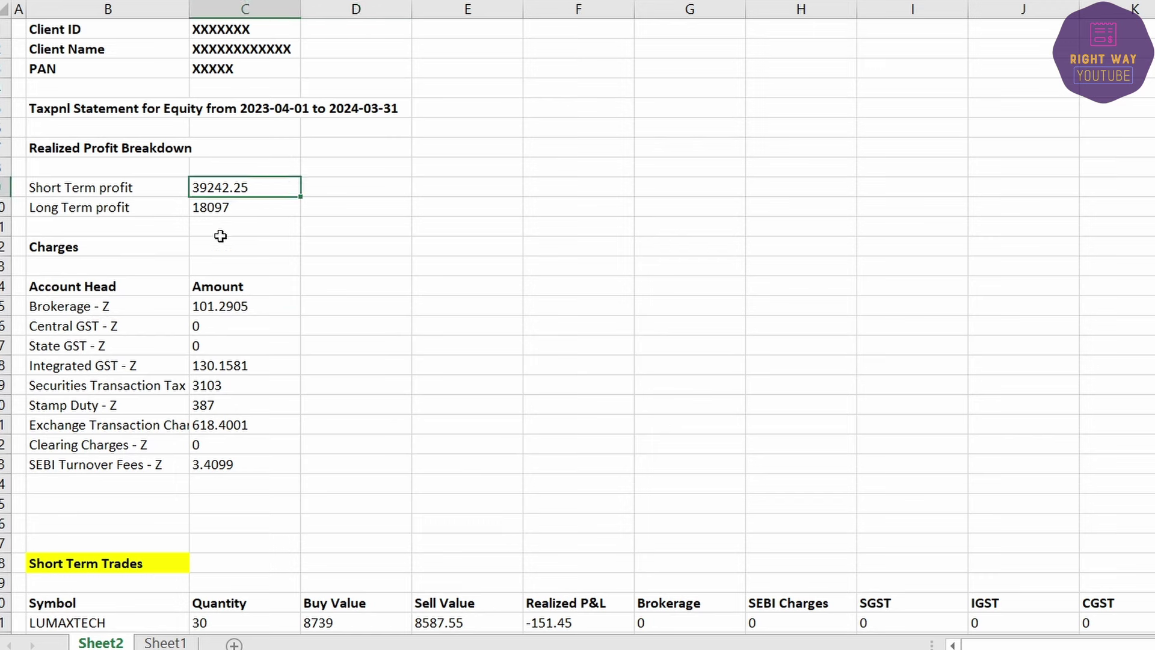
left_click(165, 643)
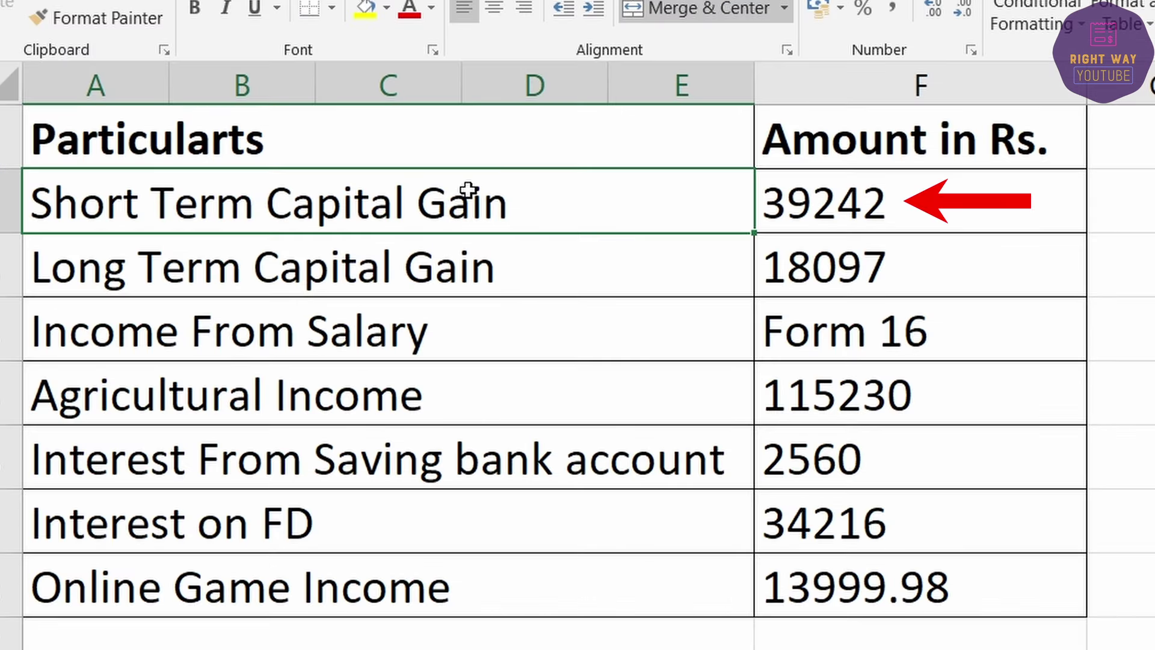
left_click_drag(469, 190, 876, 199)
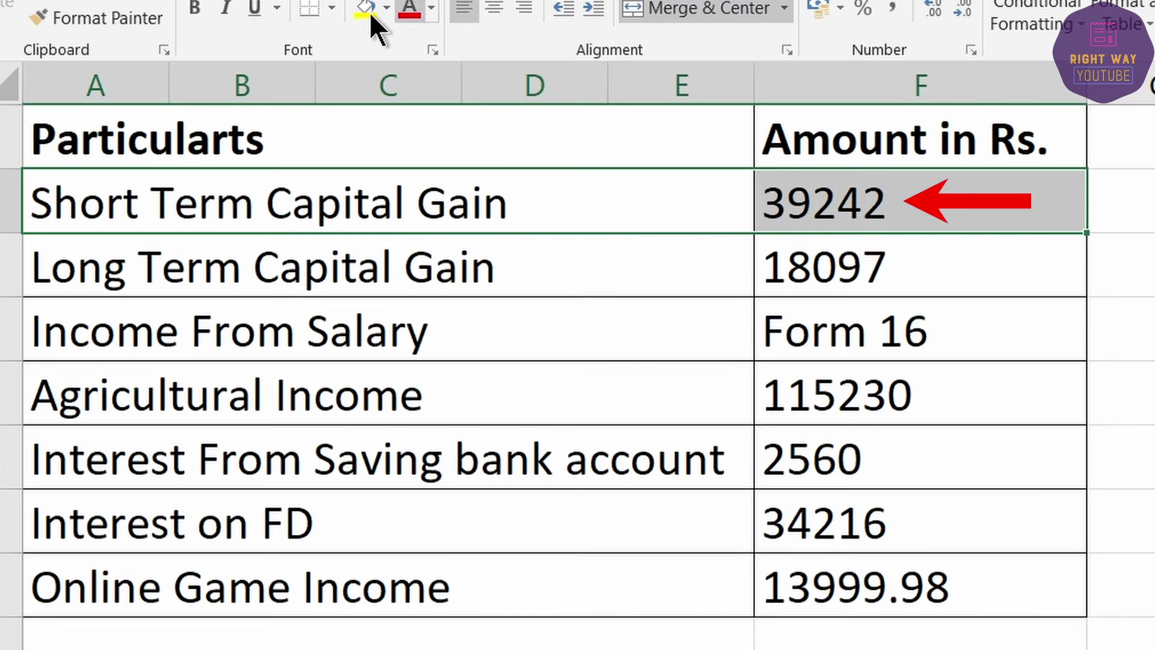
left_click(351, 12)
left_click_drag(227, 330, 876, 327)
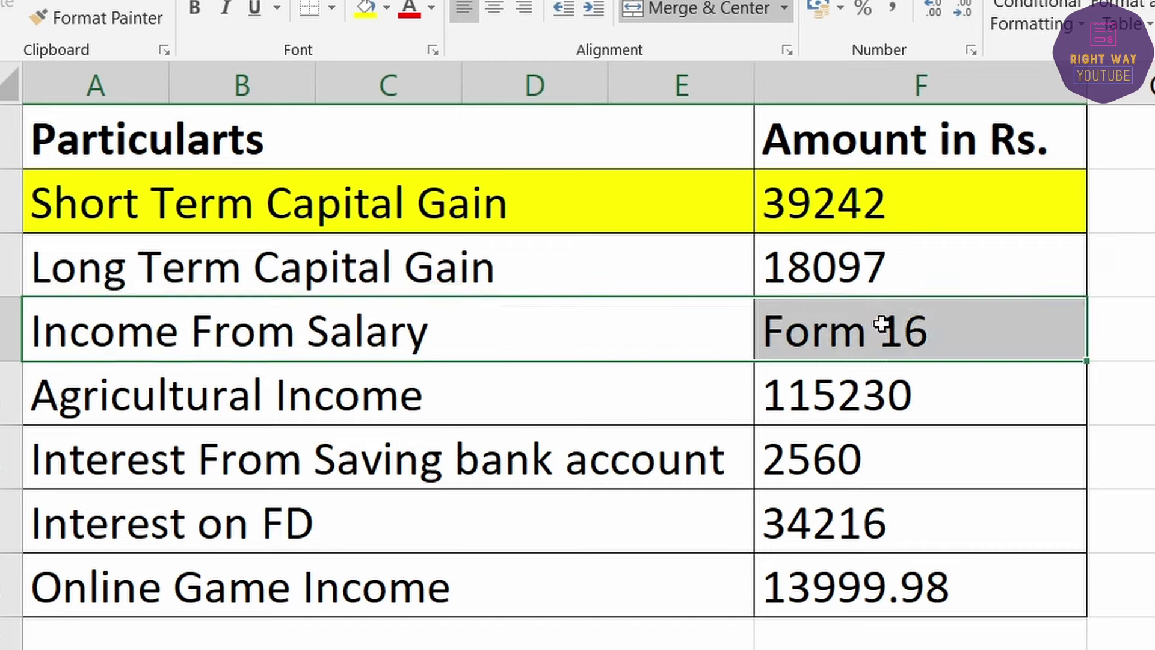
left_click(362, 7)
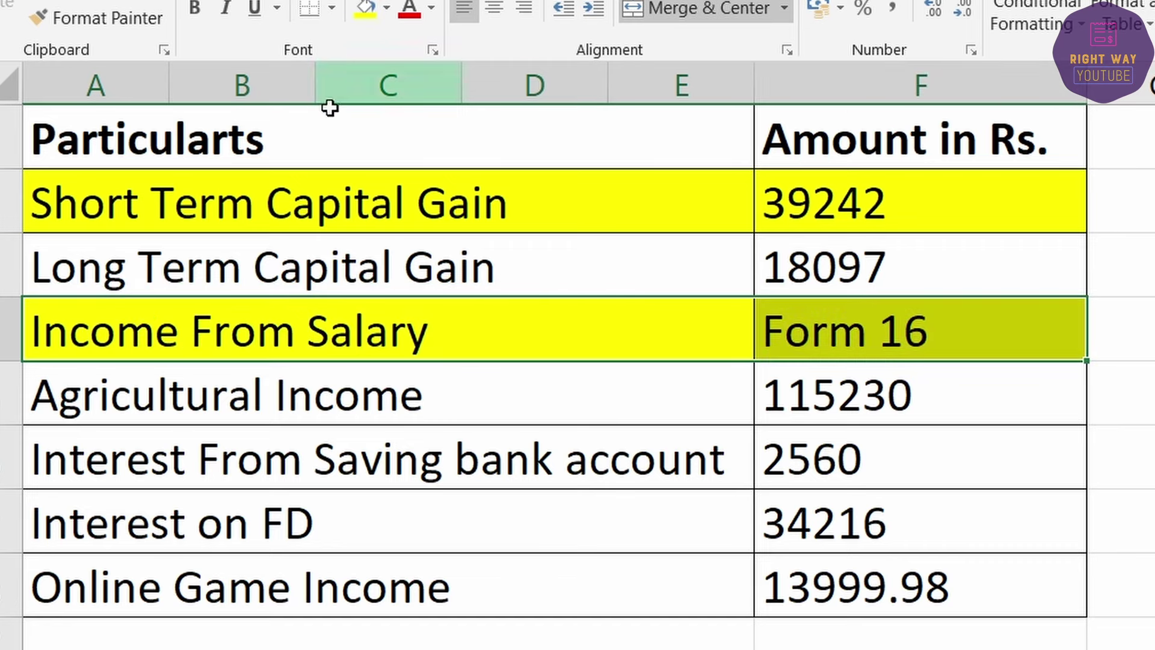
left_click(376, 270)
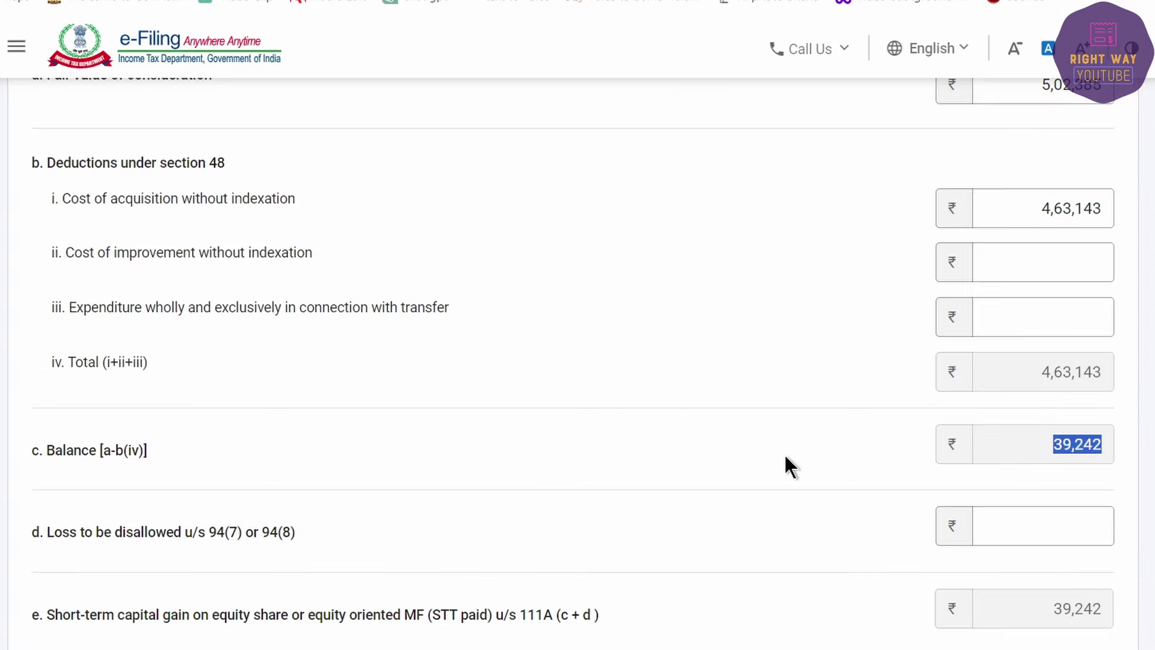
Step: On the Taxpnl statement, select the charges from Brokerage to SEBI Turnover Fees (C15:C23)
left_click(784, 453)
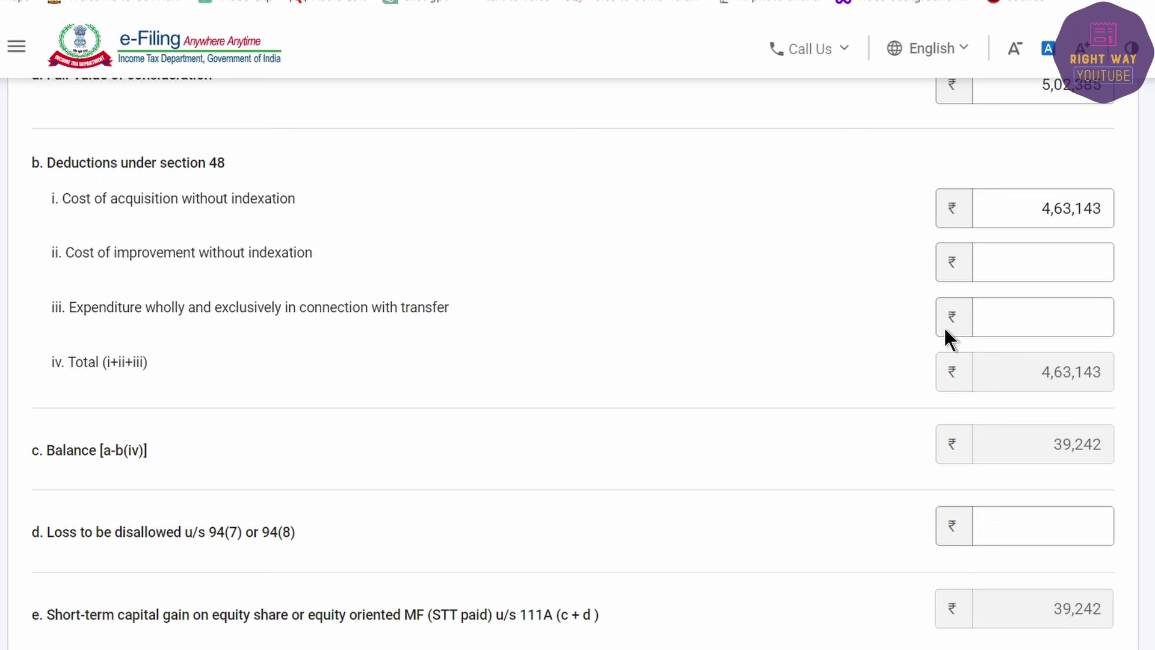
left_click(1040, 311)
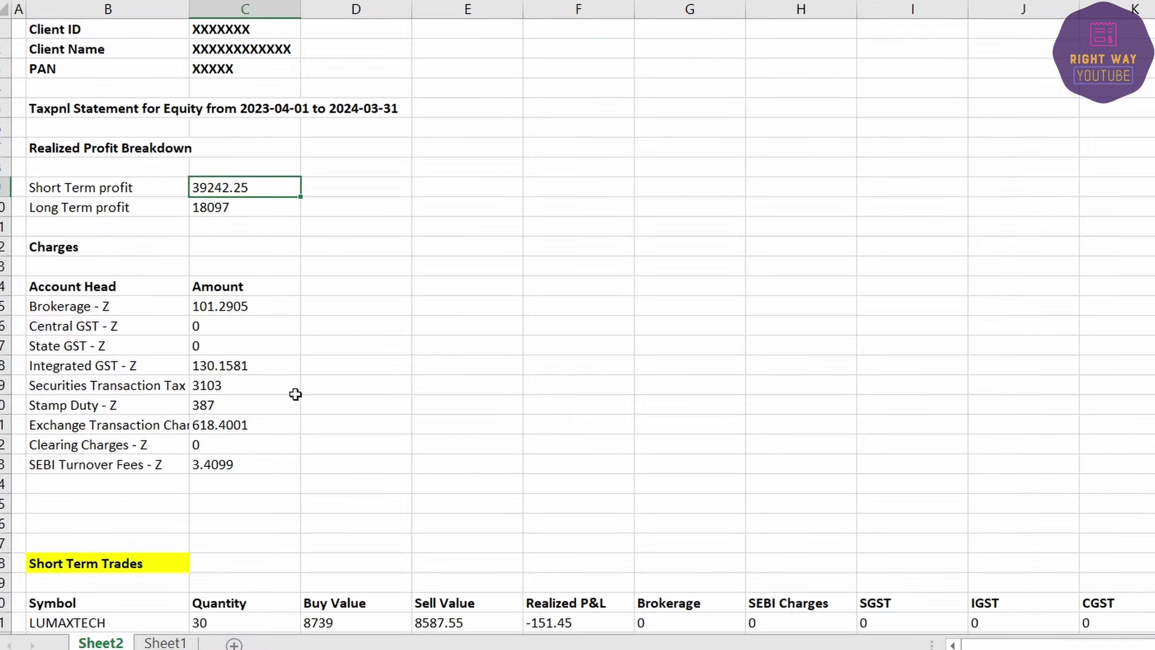
left_click_drag(229, 306, 217, 486)
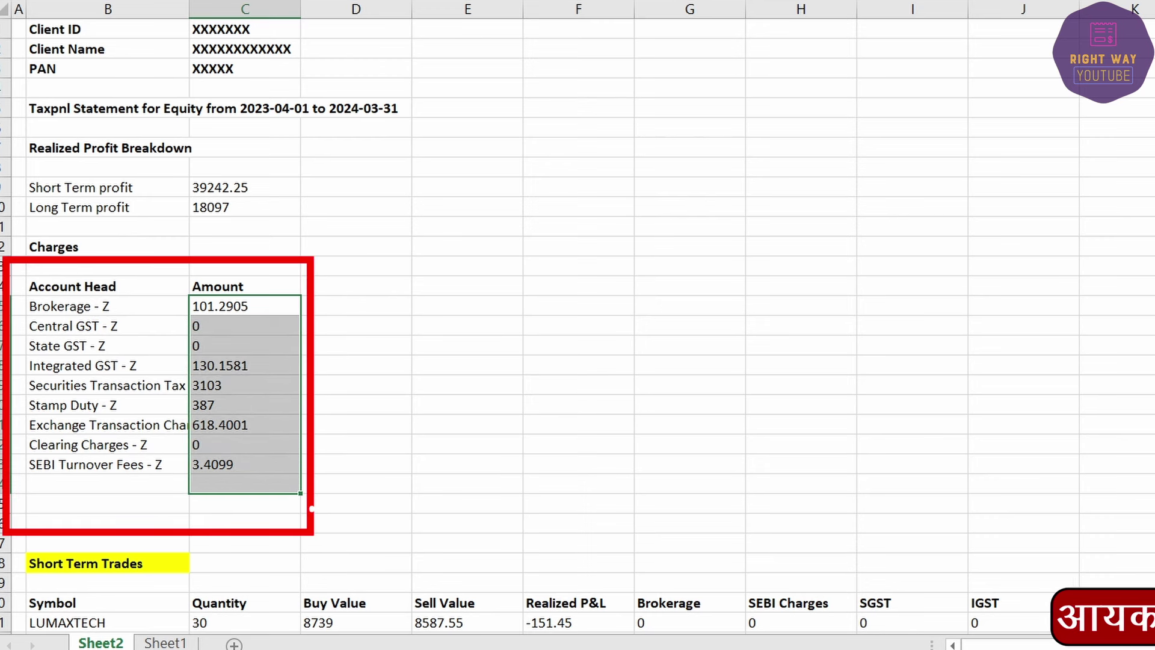
Step: AutoSum the selected trading charges, giving a total of 4343.2586
key("alt+equal")
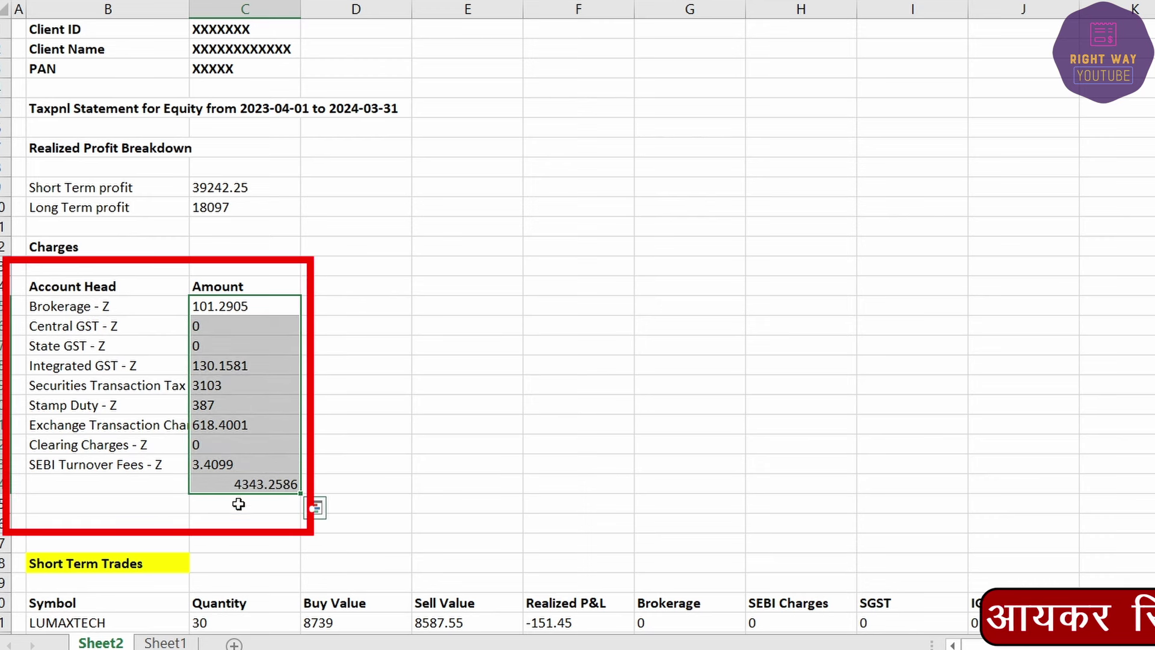
left_click(231, 484)
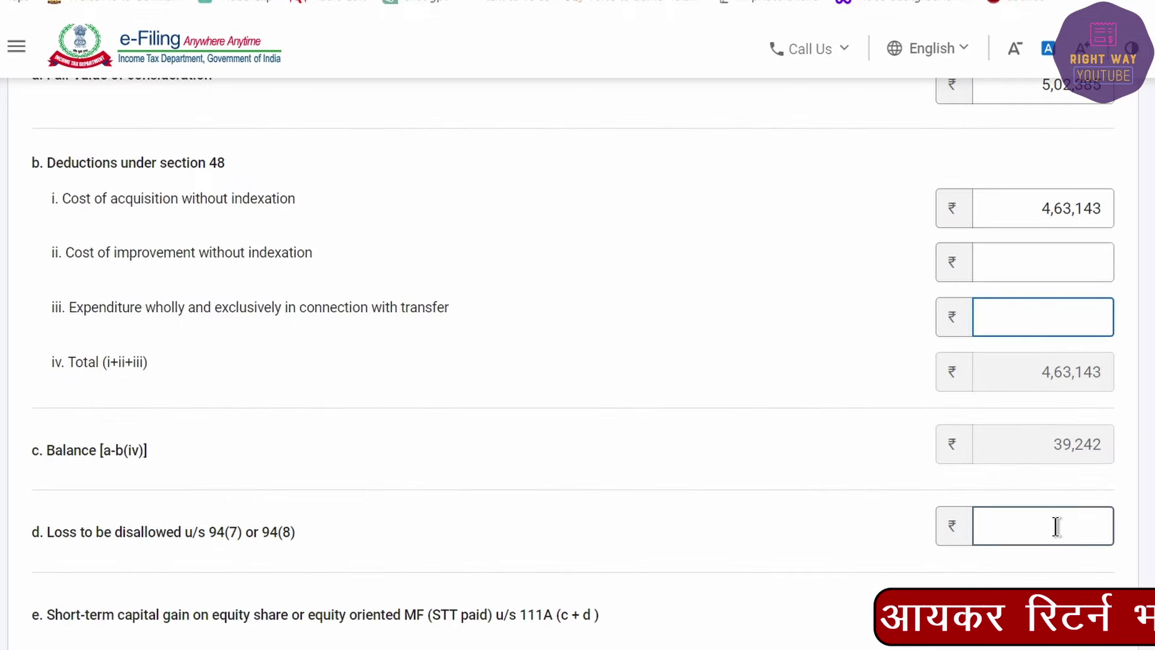
left_click(1056, 526)
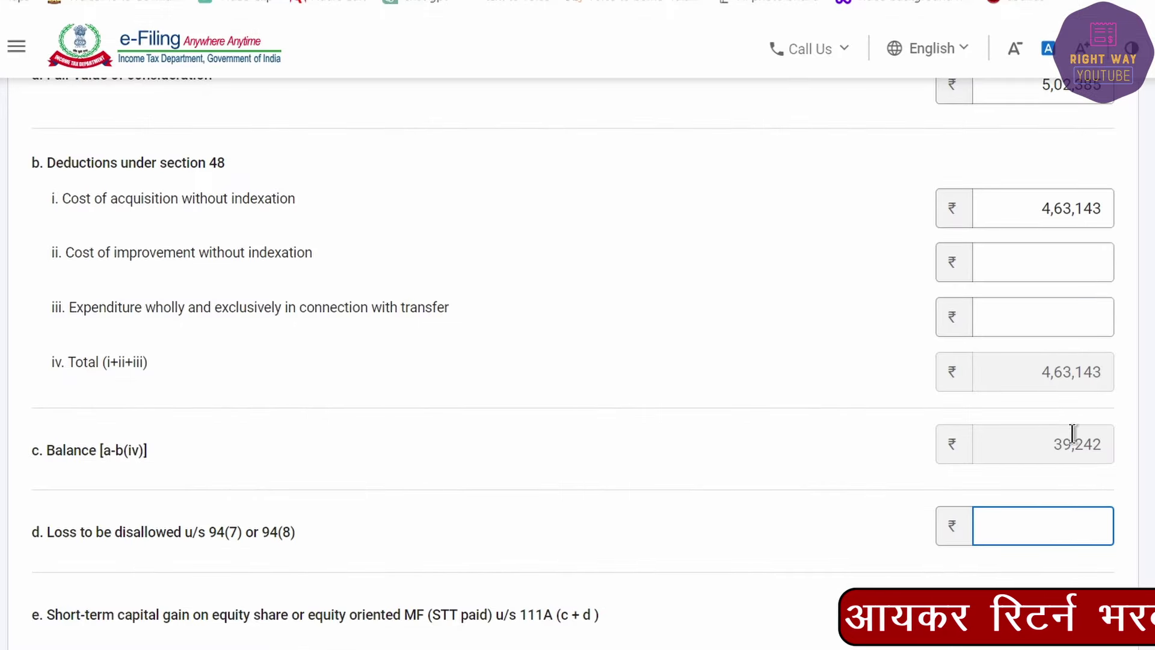
Step: Enter 4,343 as transfer expenditure and add the entry, reducing the 111A gain to 34,899
left_click(1060, 317)
type("4343")
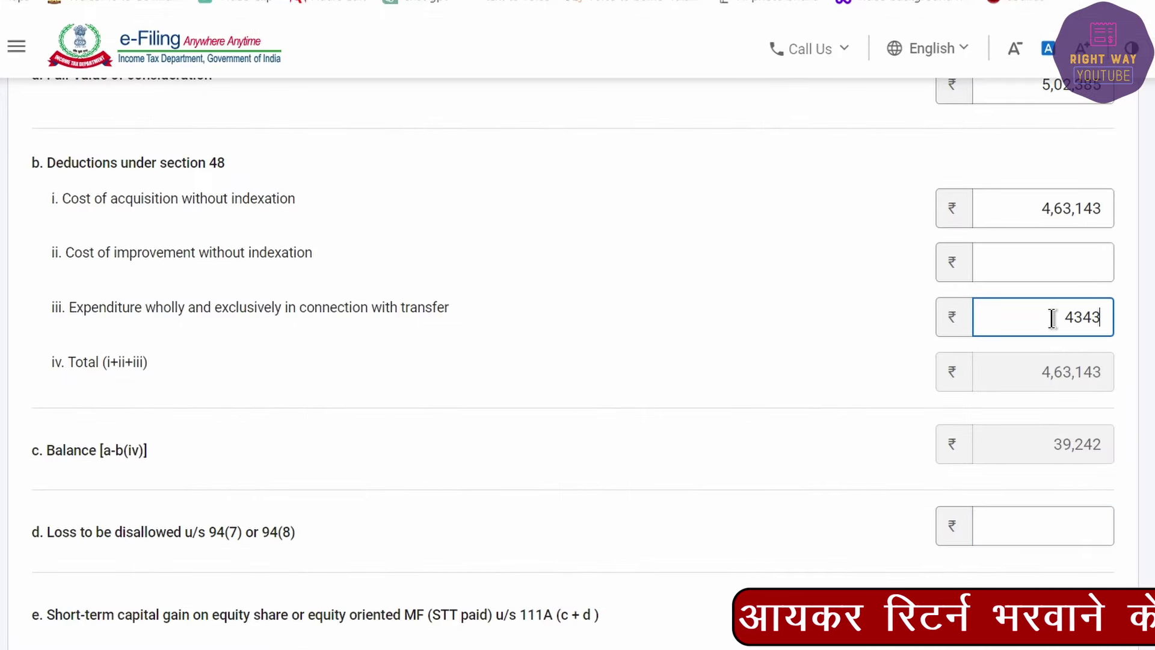
key("Tab")
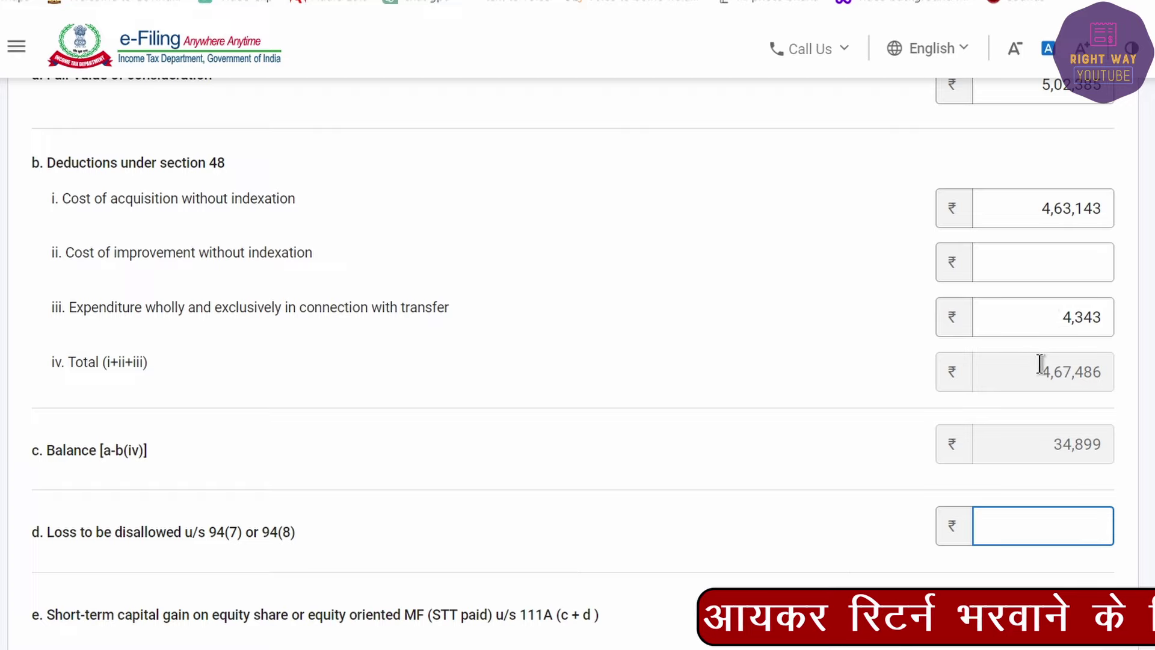
scroll(1044, 385, "down", 4)
left_click(1090, 521)
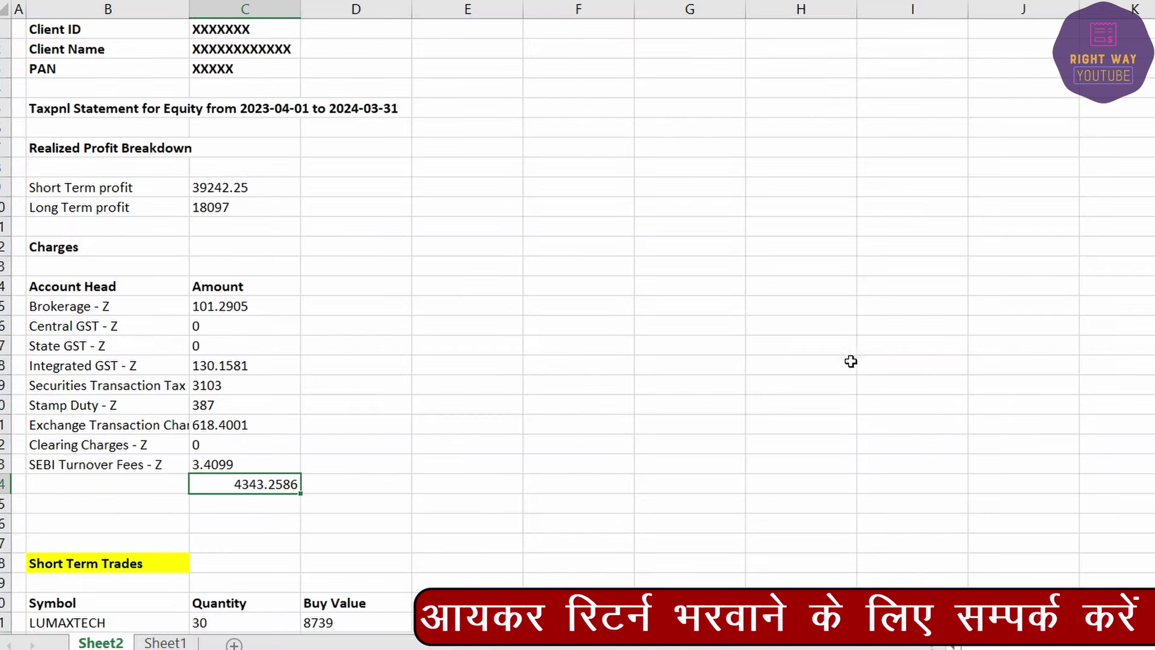
key("Up")
key("Up")
key("Up")
key("Up")
key("Up")
left_click(268, 183)
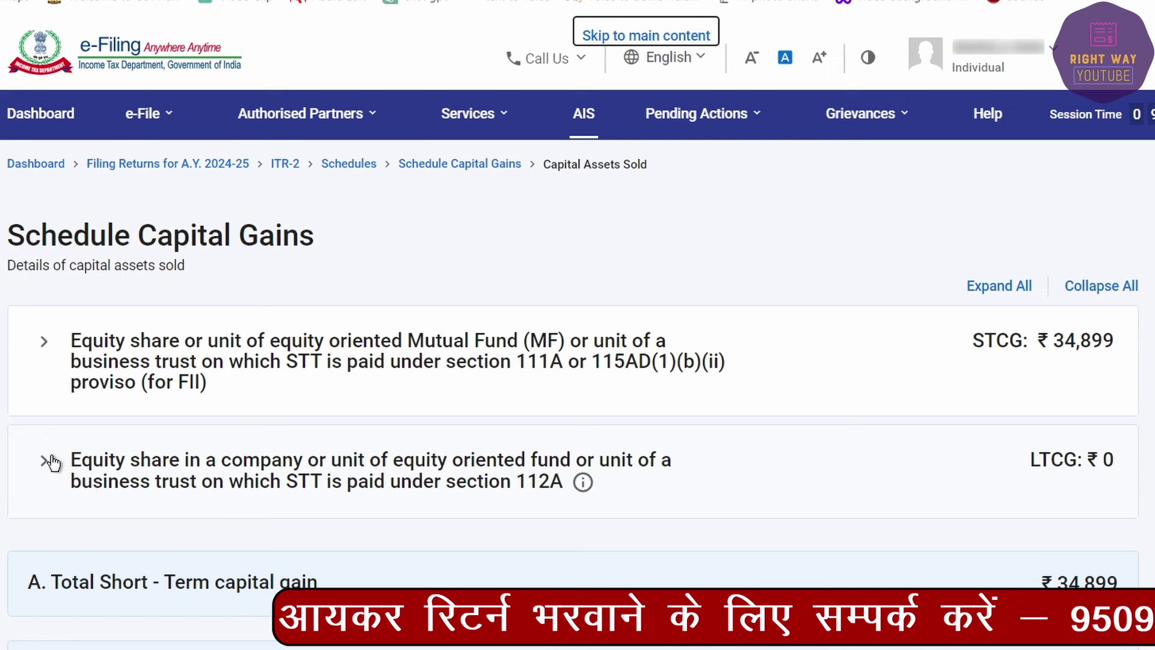
Step: Review the section 112A equity gains, confirm Schedule Capital Gains, and open Schedule 112A for editing
left_click(47, 461)
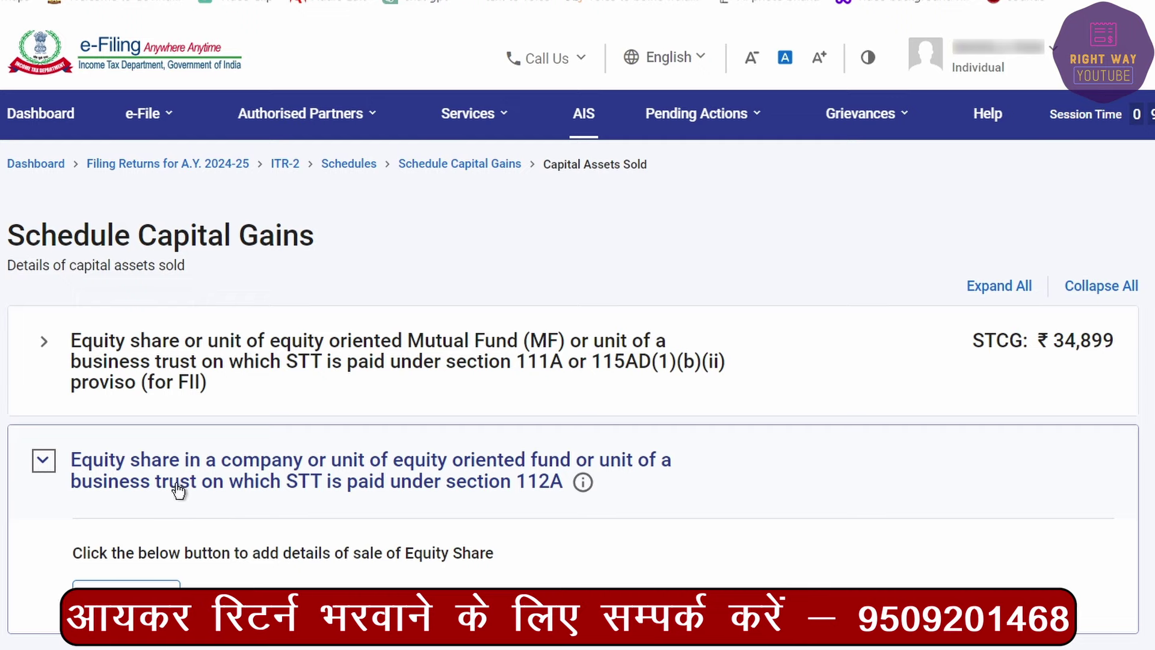
scroll(166, 486, "down", 1)
scroll(166, 481, "down", 10)
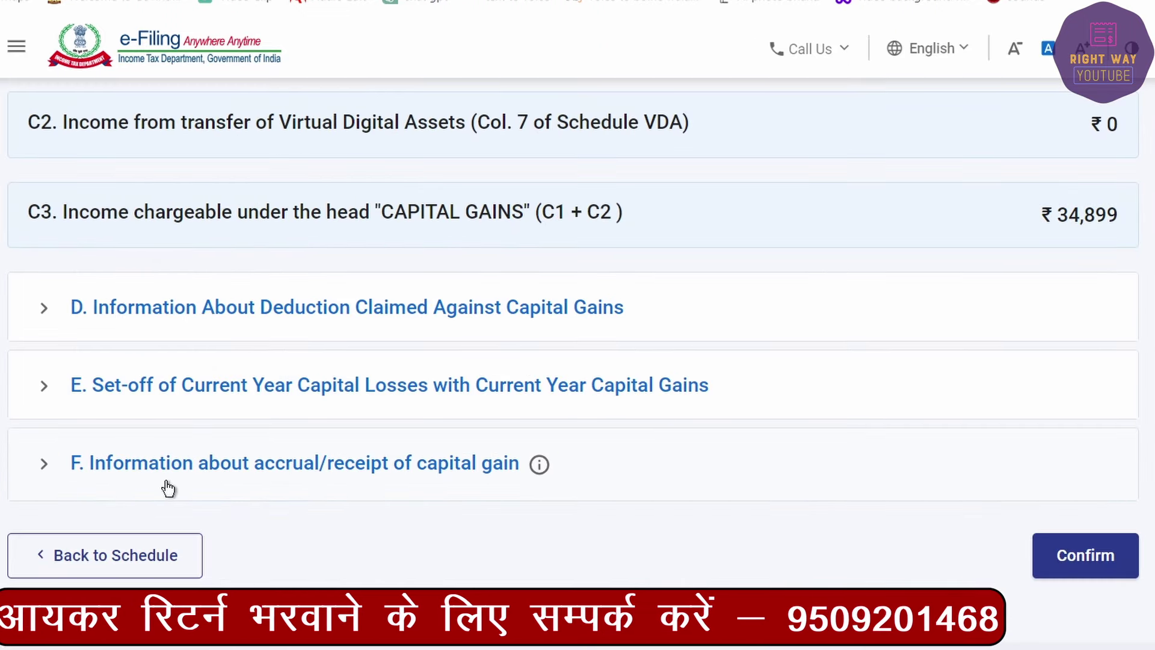
left_click(1075, 577)
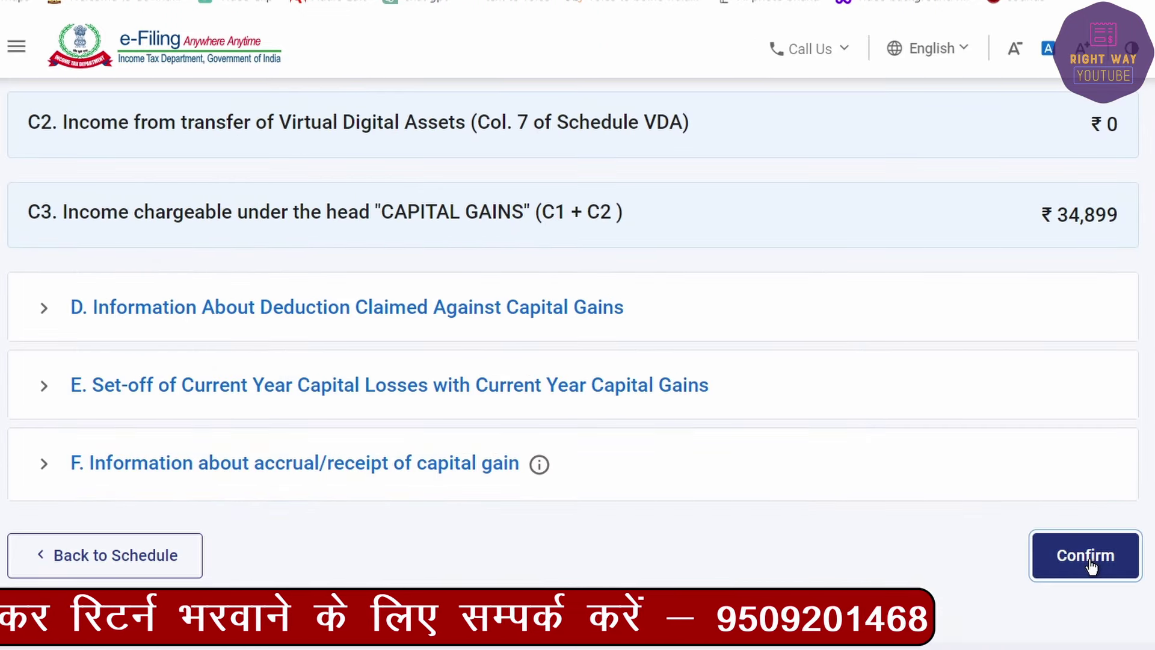
scroll(529, 490, "down", 5)
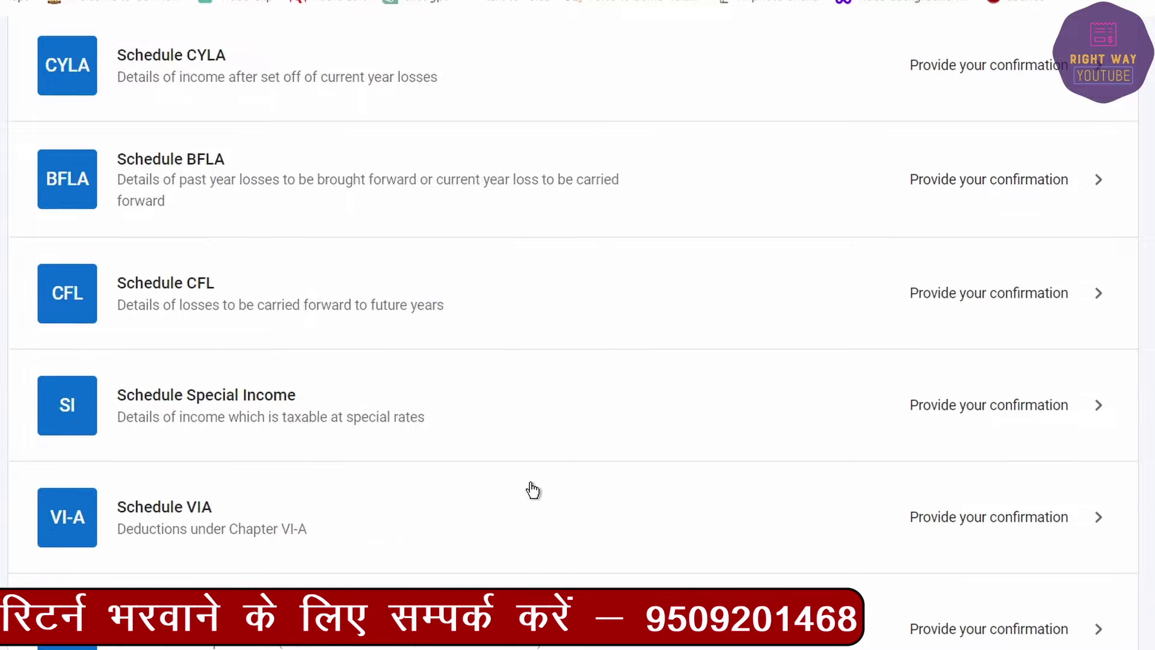
scroll(527, 457, "down", 6)
scroll(525, 482, "down", 2)
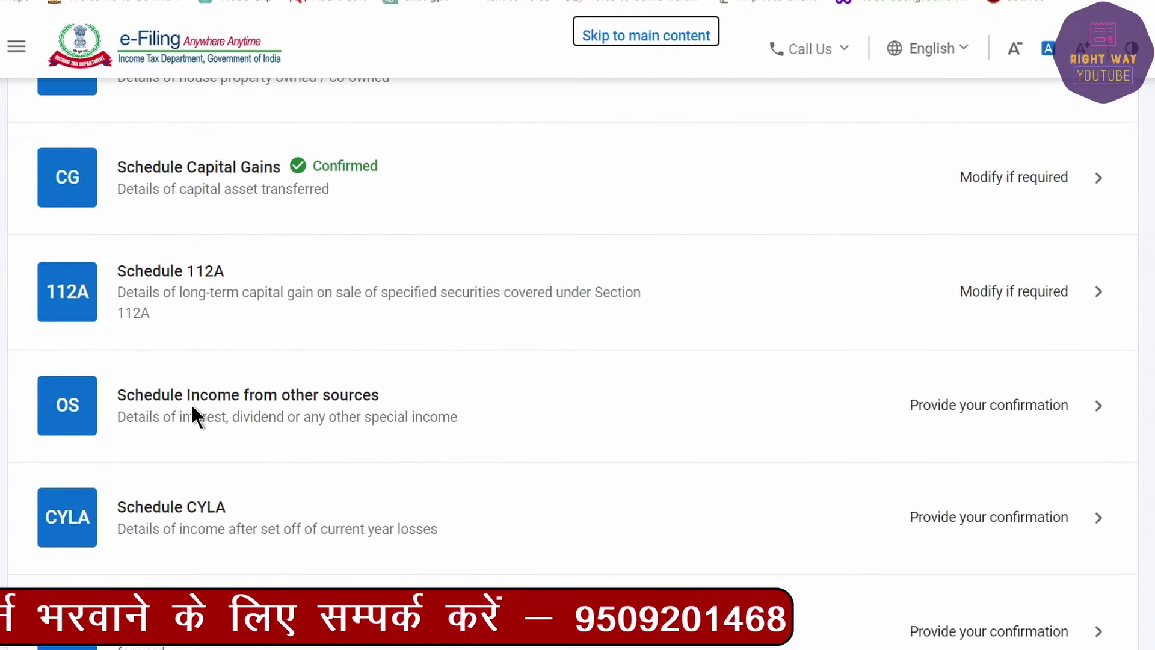
left_click(992, 294)
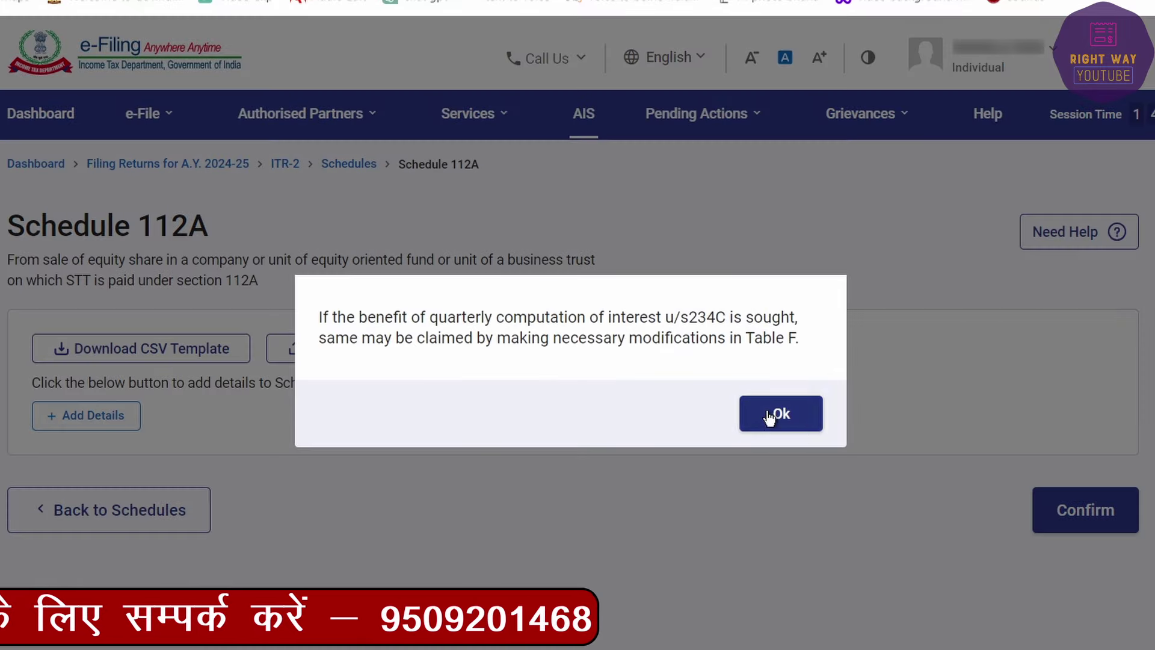
Step: Dismiss the 234C notice and add a Schedule 112A share entry acquired after 31st January, 2018
left_click(779, 415)
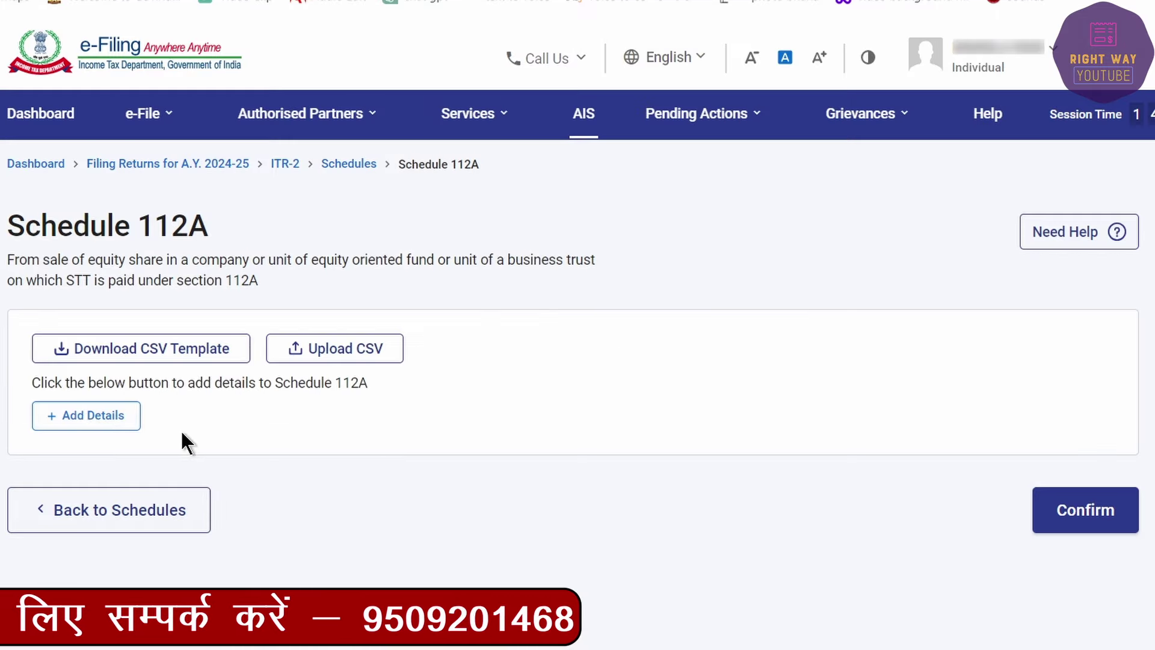
left_click(72, 415)
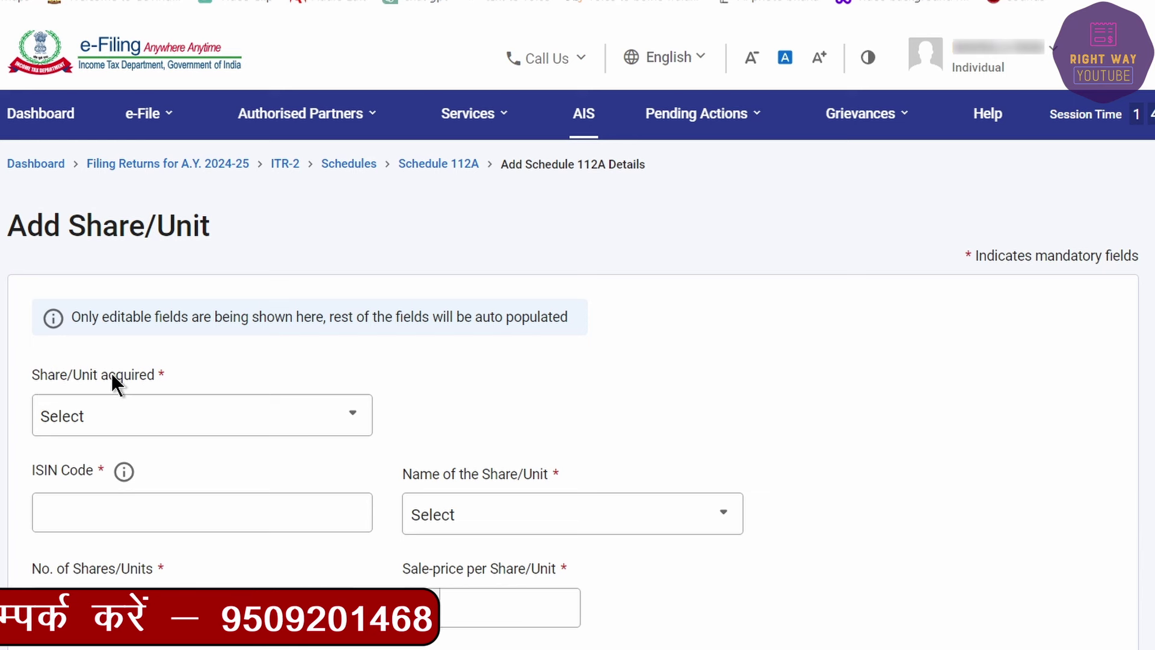
left_click(155, 417)
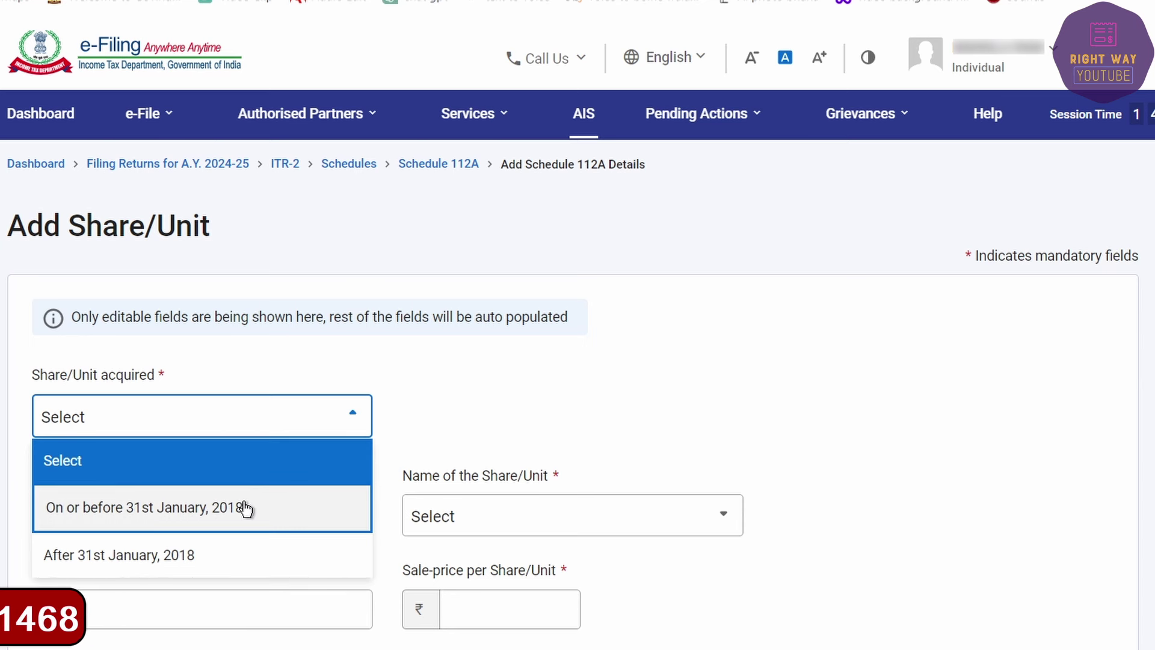
left_click(53, 557)
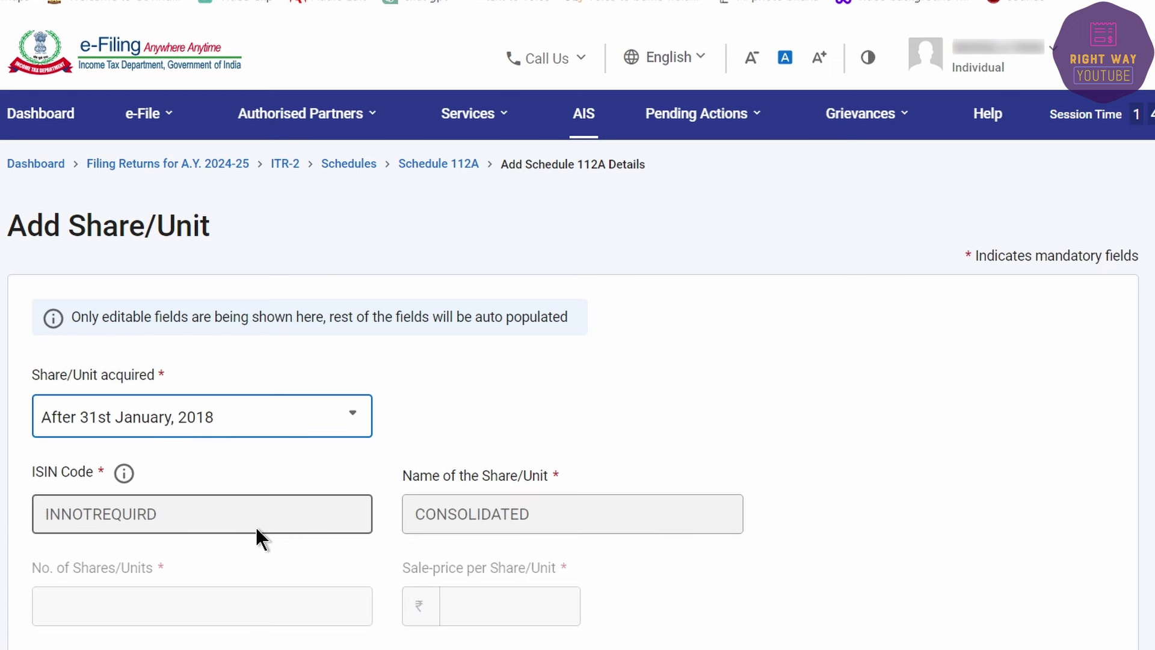
scroll(255, 525, "down", 7)
Step: Enter cost of acquisition 92,028 from the Excel long-term buy total and transfer expenditure 0
left_click(132, 274)
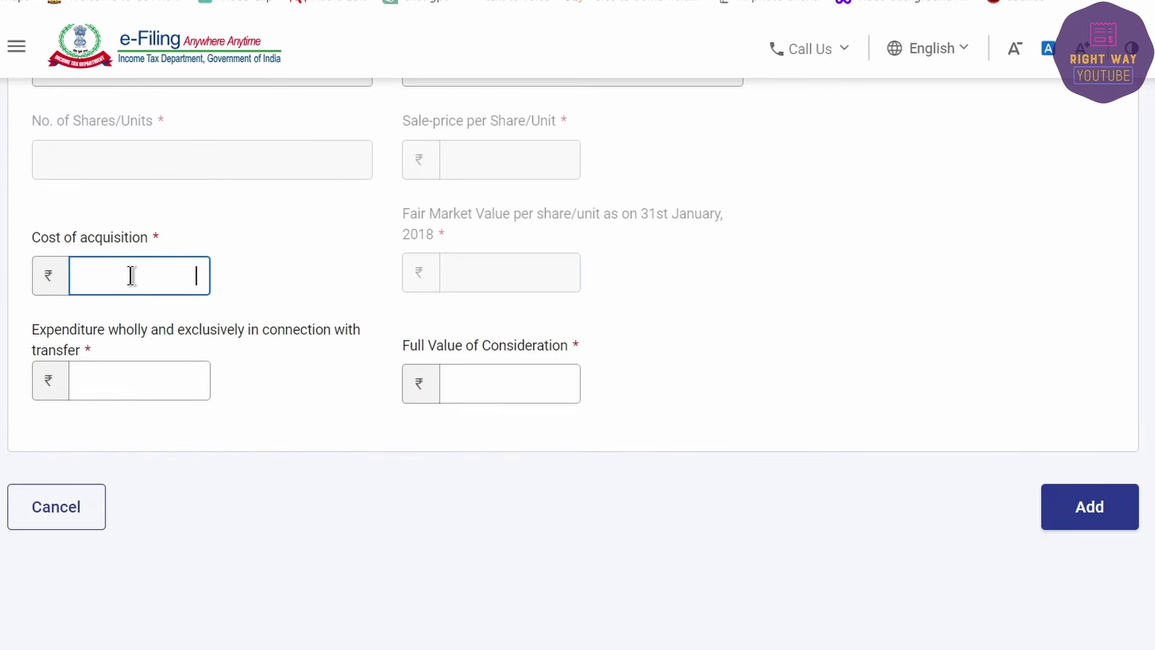
key("alt+Tab")
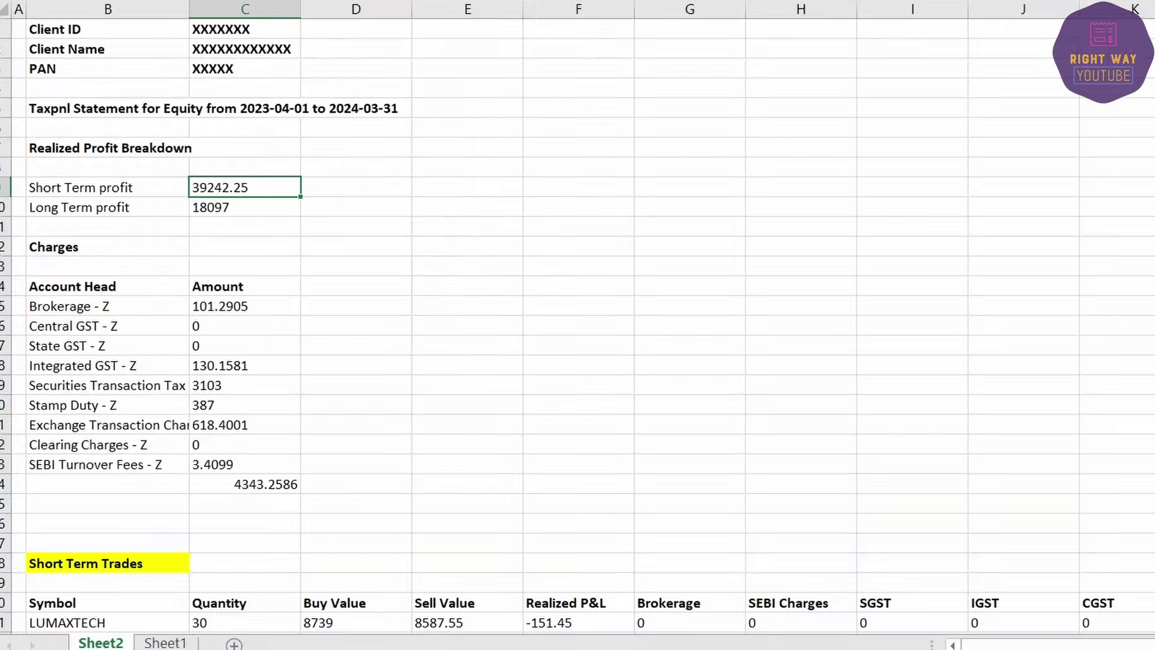
scroll(183, 475, "down", 20)
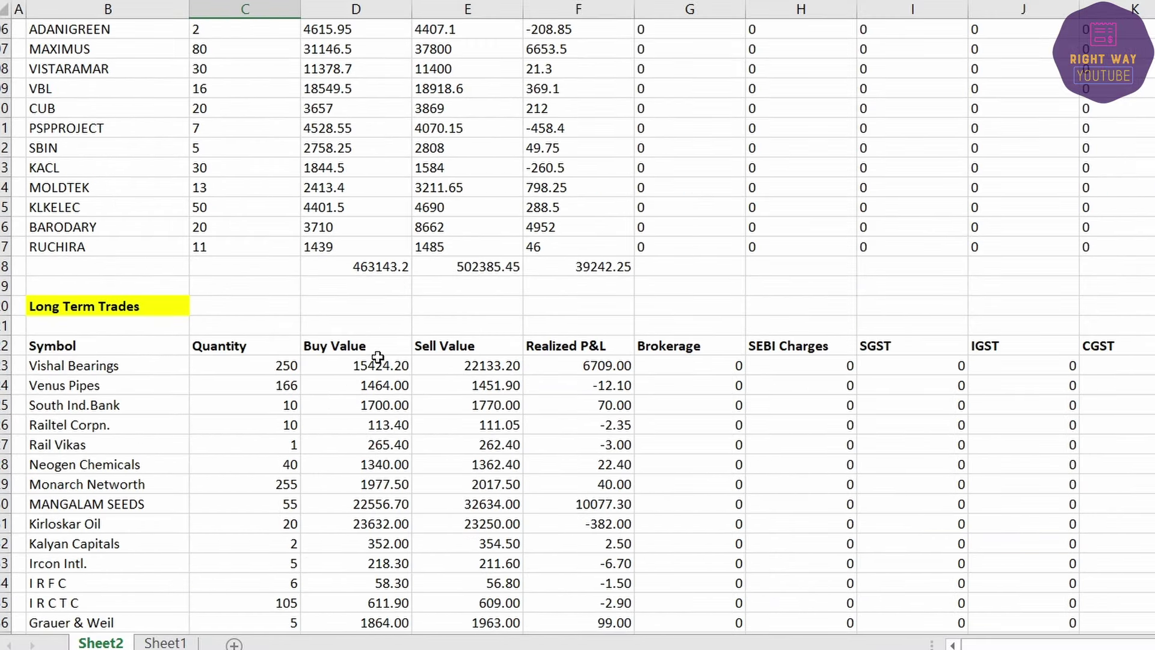
left_click(360, 350)
scroll(356, 348, "down", 4)
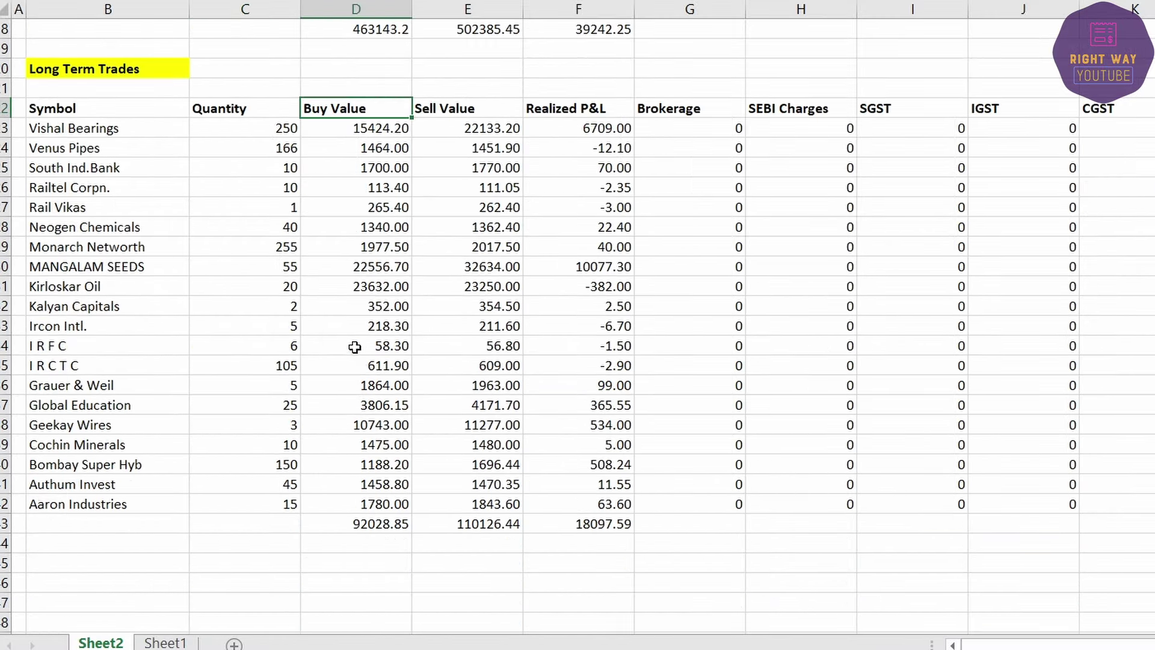
left_click(382, 525)
key("alt+Tab")
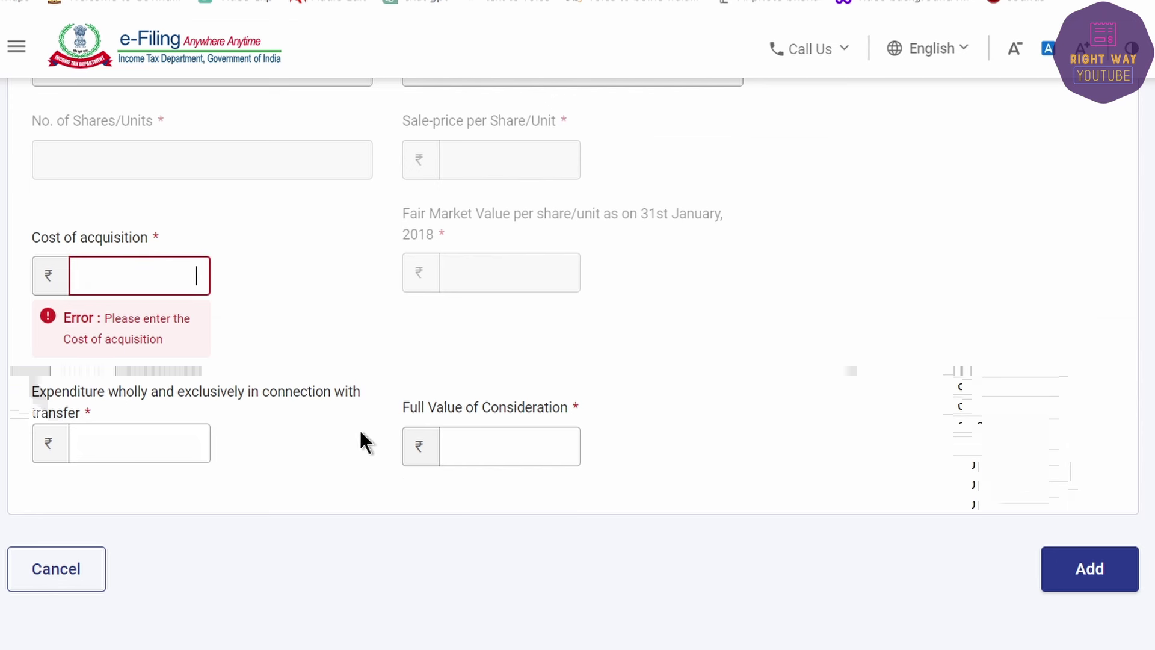
left_click(145, 276)
type("92028")
key("Tab")
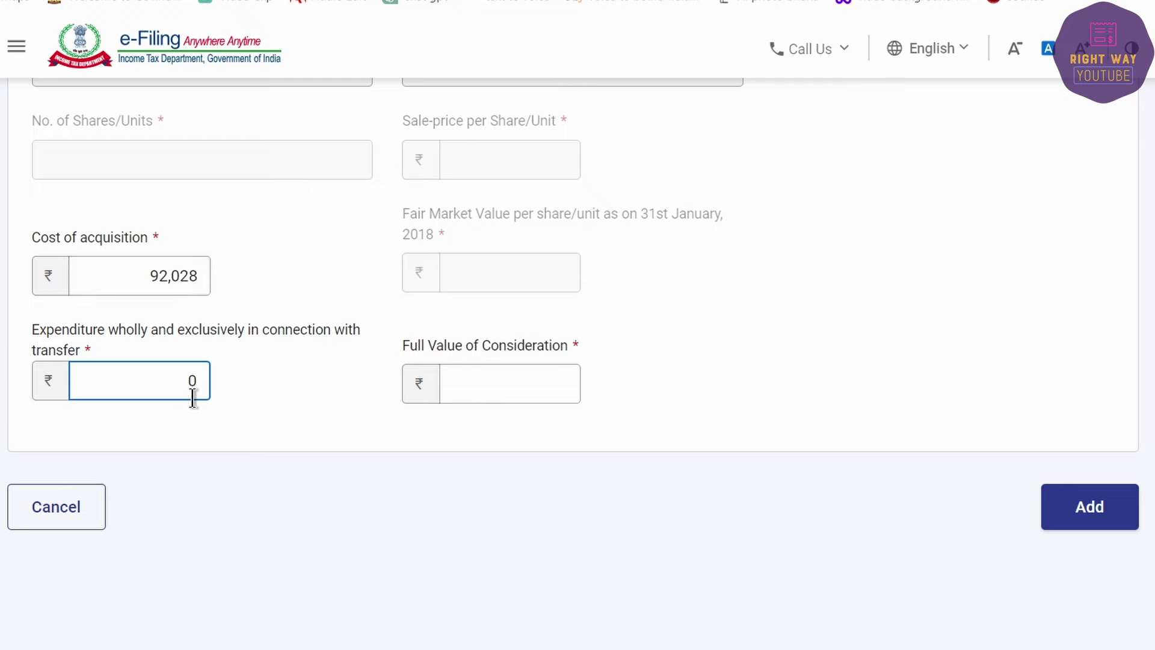
type("0")
key("Tab")
Step: Enter full value 1,10,126 from the Excel sell total, add the entry, and check the 18,098 balance
key("alt+Tab")
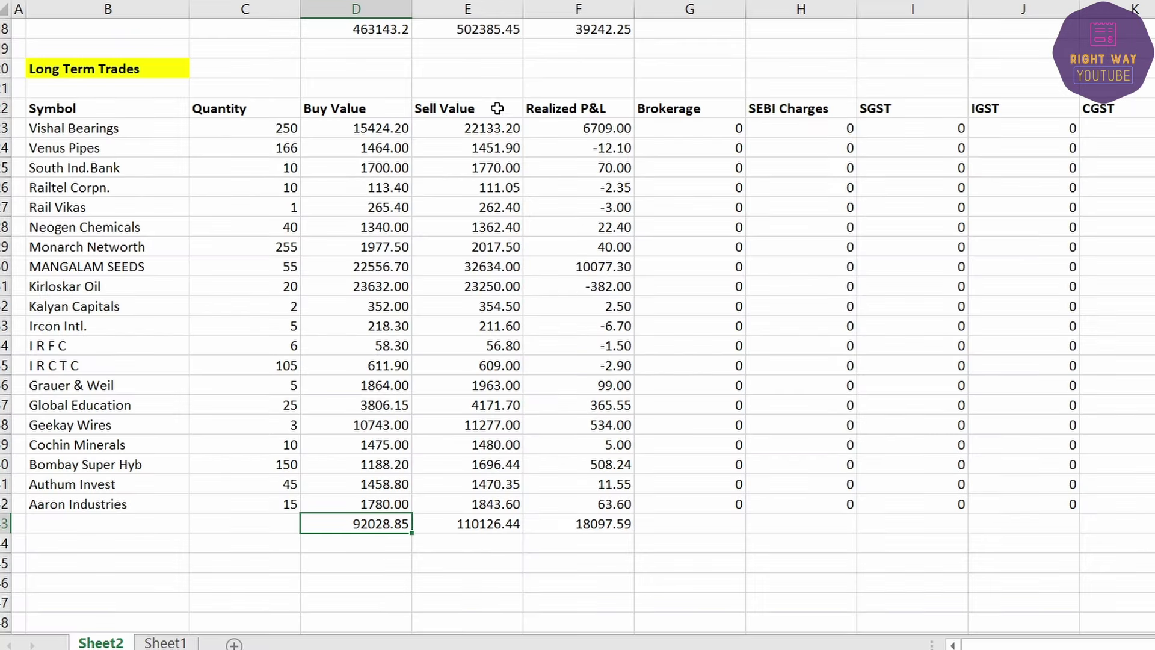
left_click(480, 530)
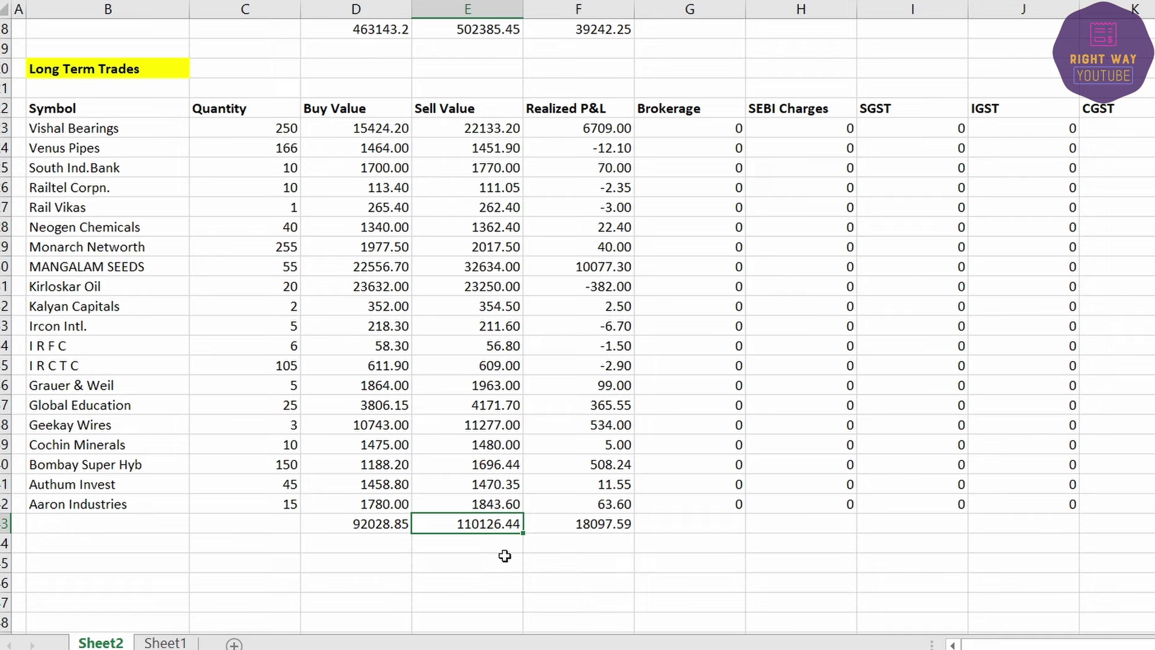
key("alt+Tab")
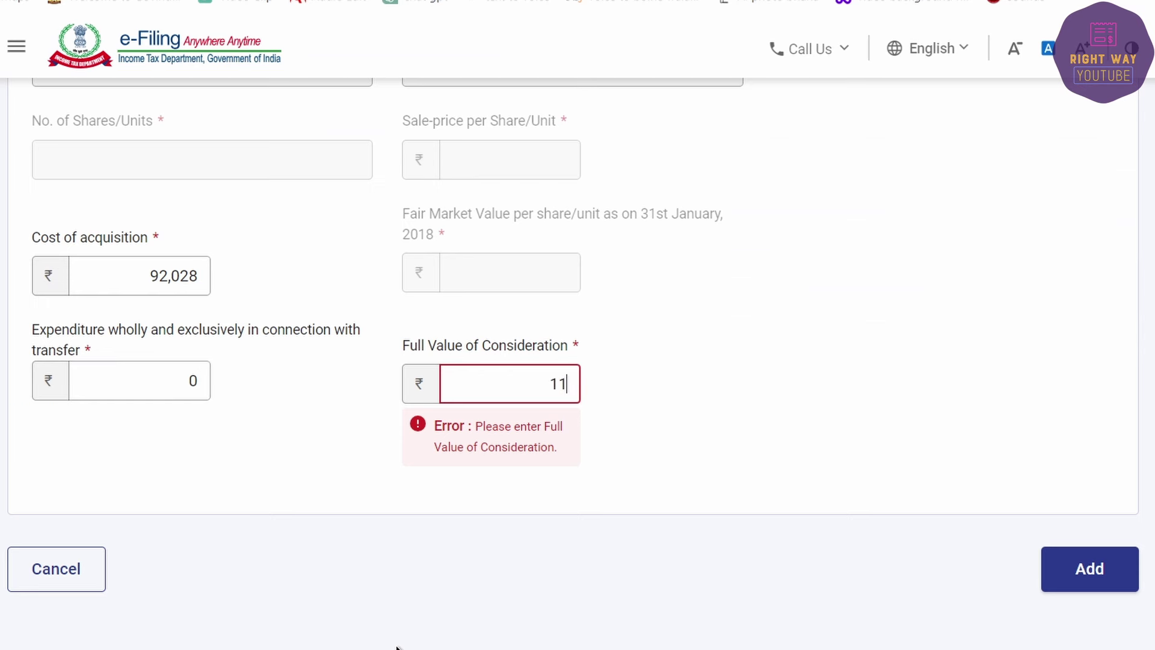
type("110126")
key("Tab")
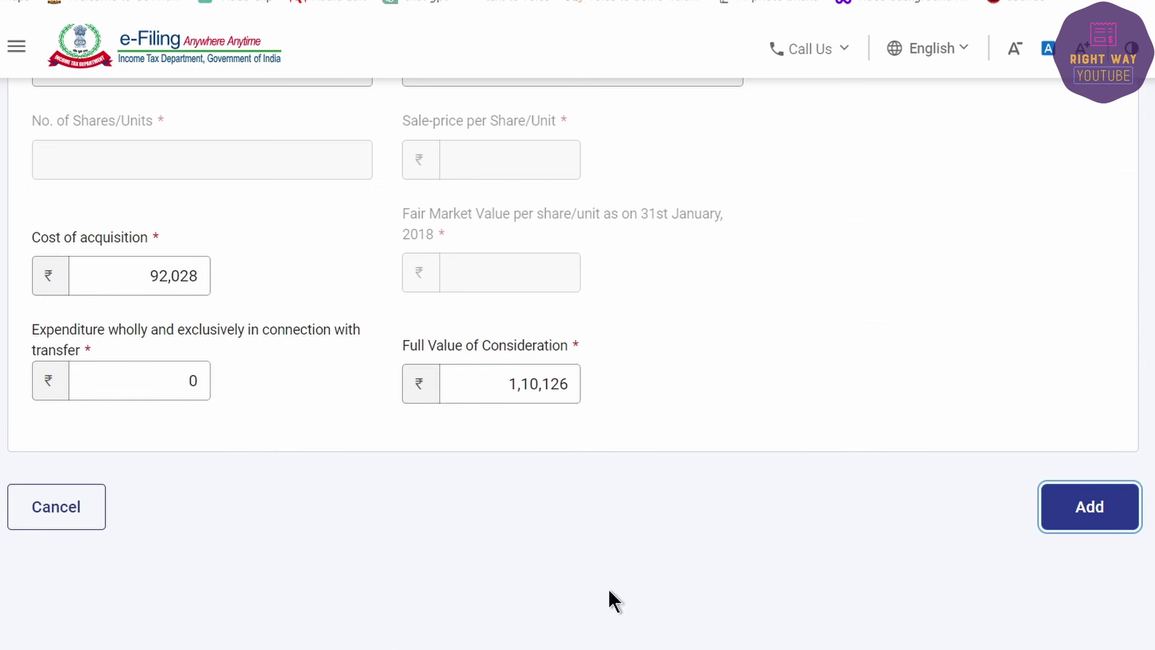
left_click(1089, 507)
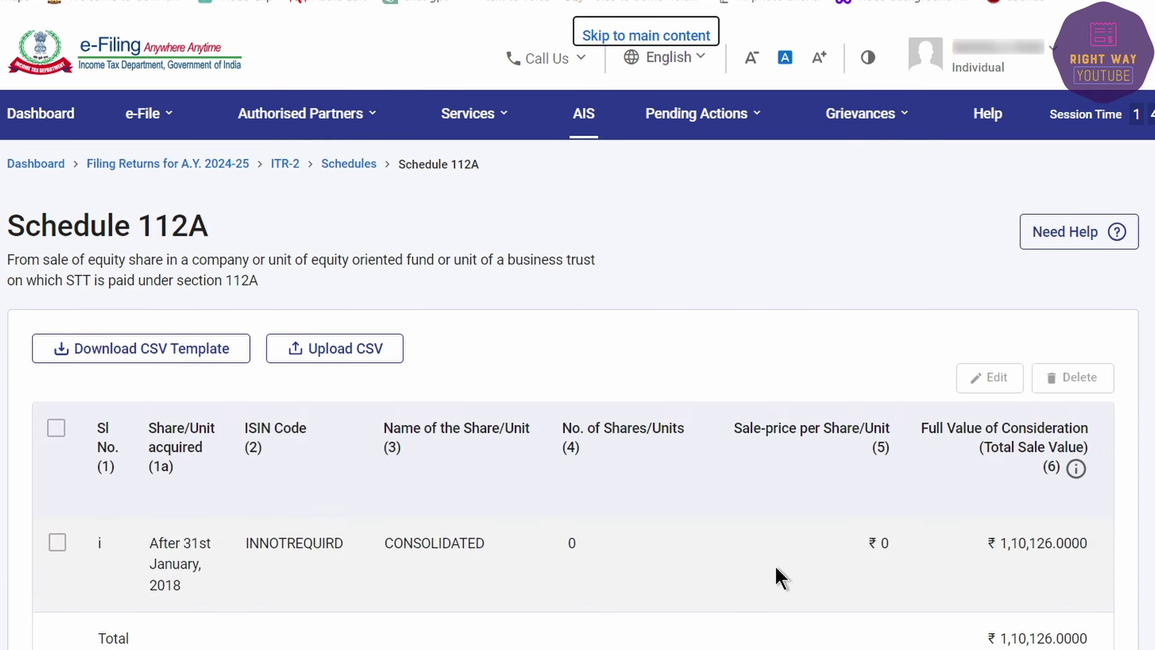
key("ctrl+a")
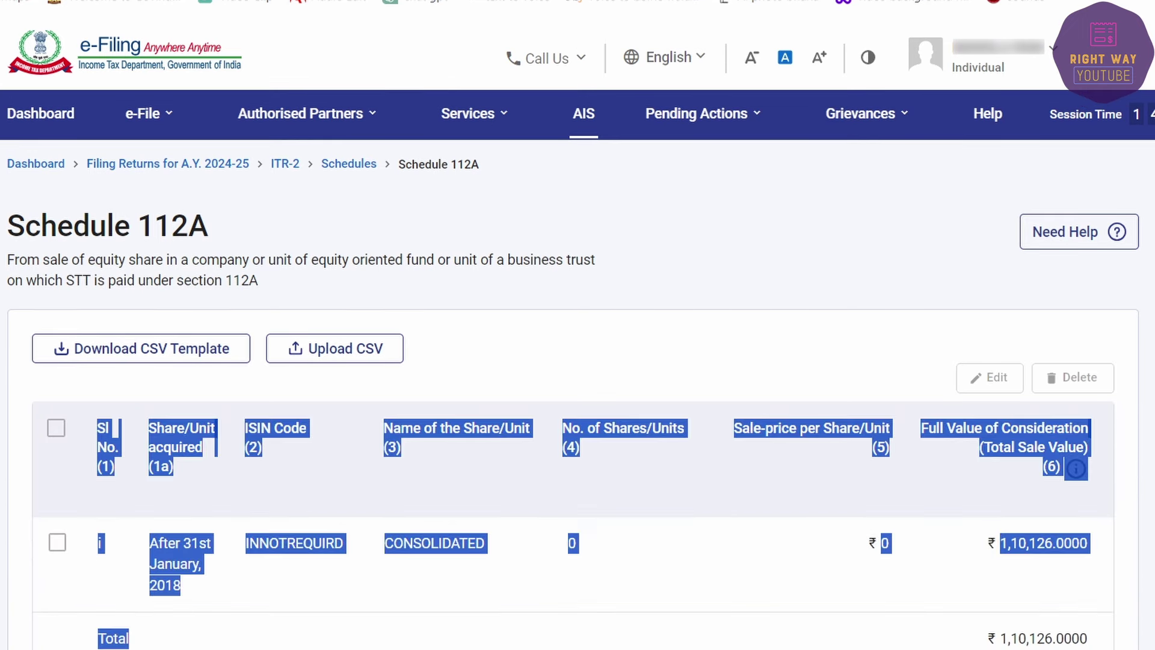
scroll(573, 517, "right", 10)
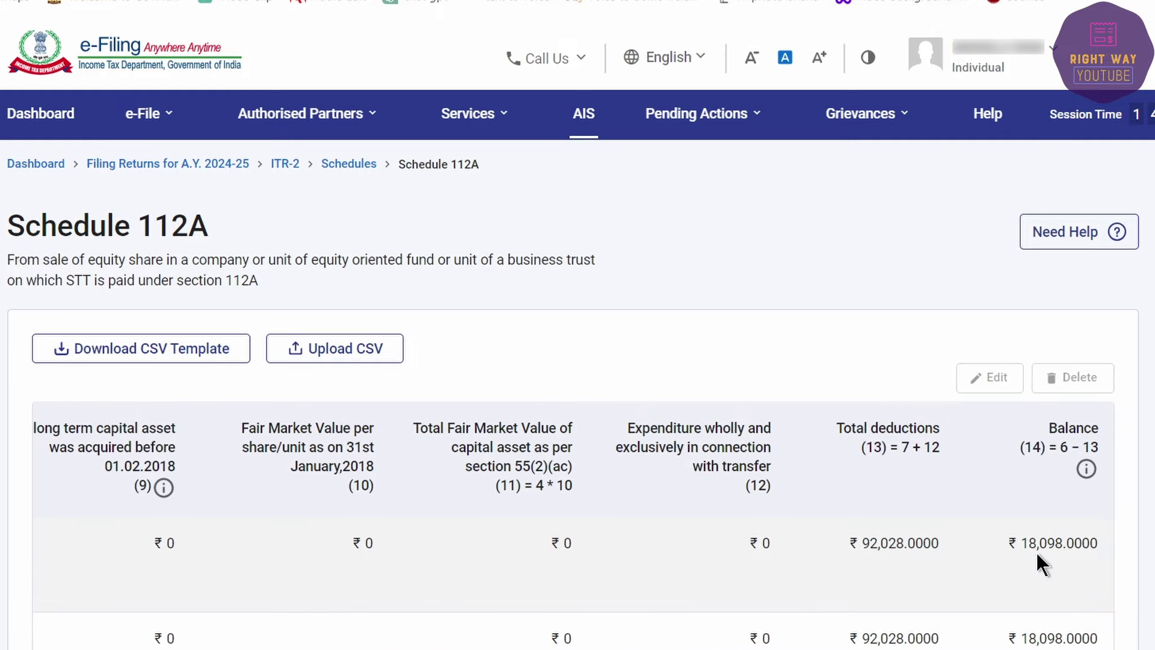
Step: In Excel, fill Sheet1's Long Term Capital Gain row (A4:F4, 18097) yellow
key("alt+Tab")
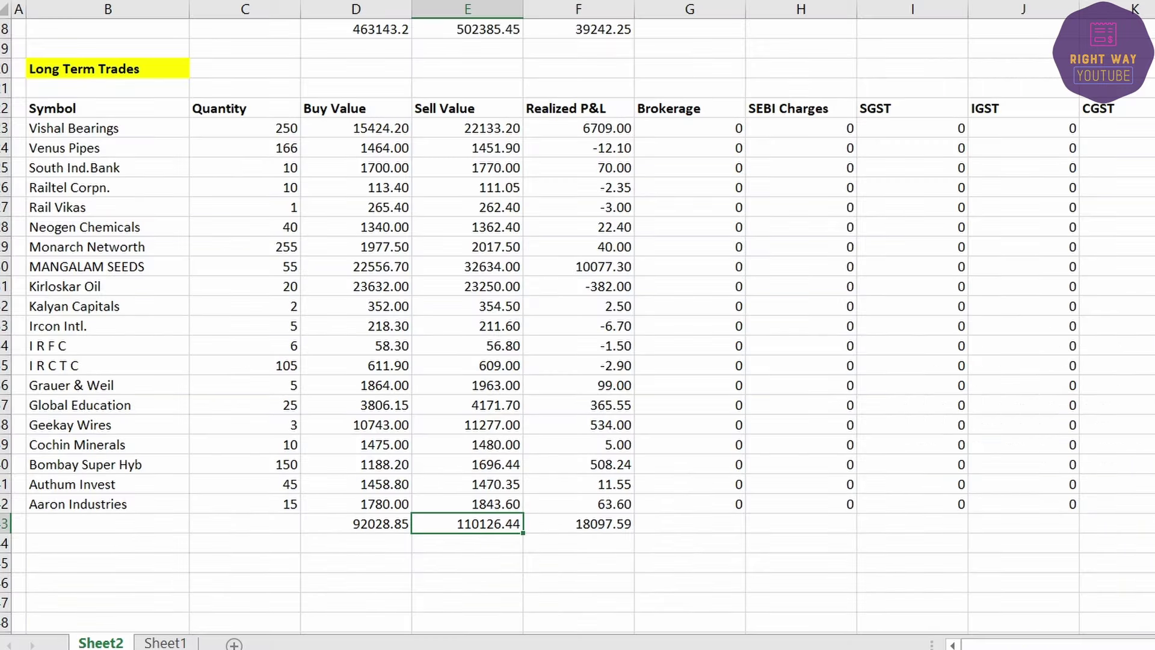
left_click(166, 642)
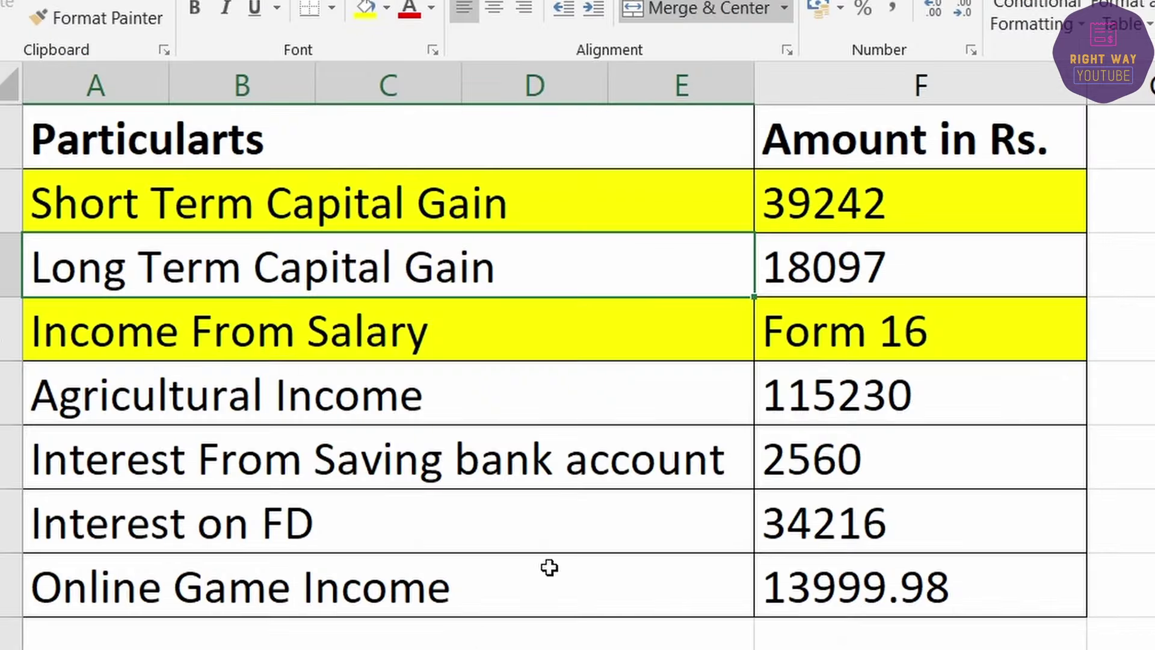
mouse_move(808, 291)
left_mouse_down()
mouse_move(776, 266)
mouse_move(483, 271)
left_mouse_up()
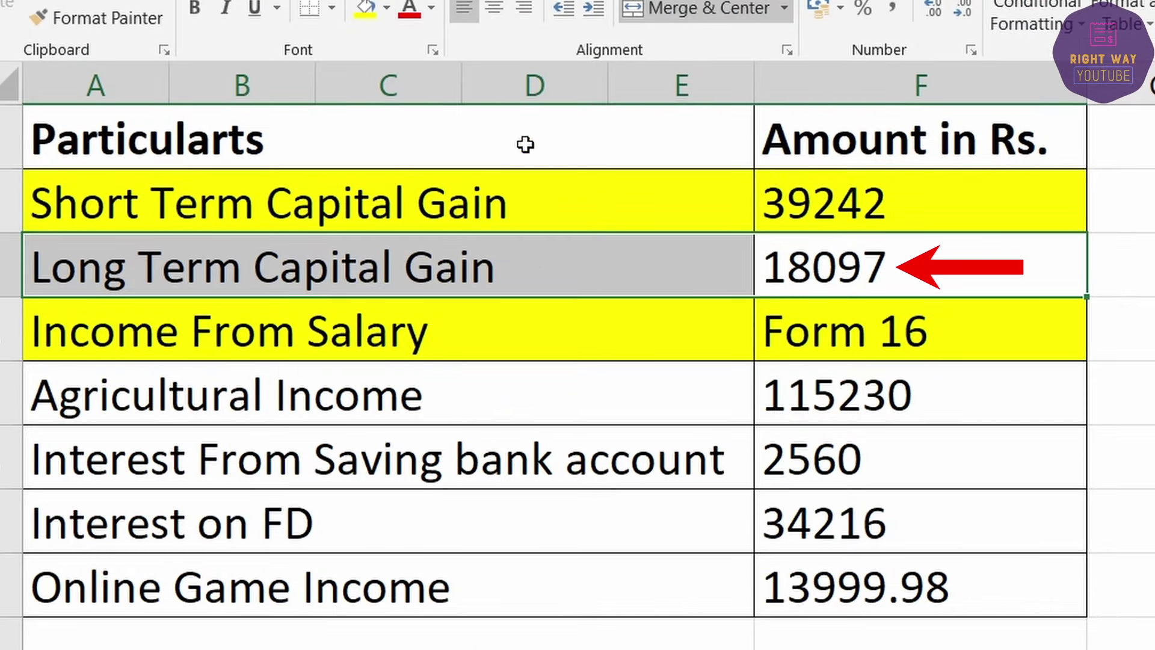
left_click(362, 10)
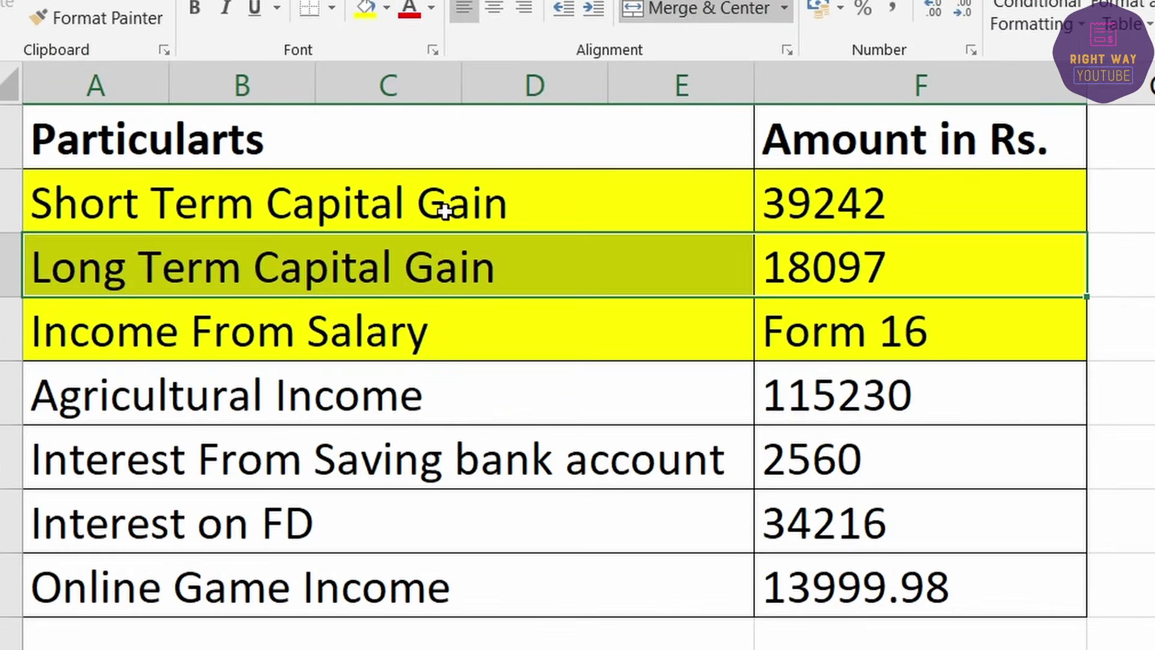
left_click(809, 397)
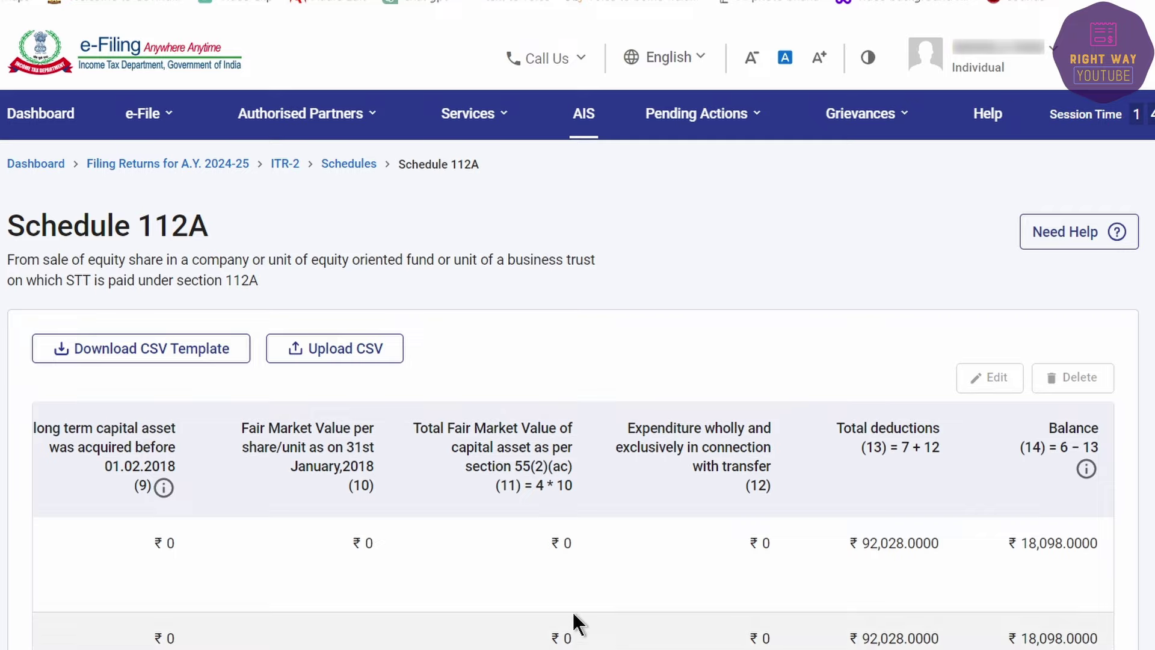
scroll(572, 613, "down", 5)
Step: Confirm Schedule 112A, then open Schedule Income from other sources for confirmation
left_click(1050, 459)
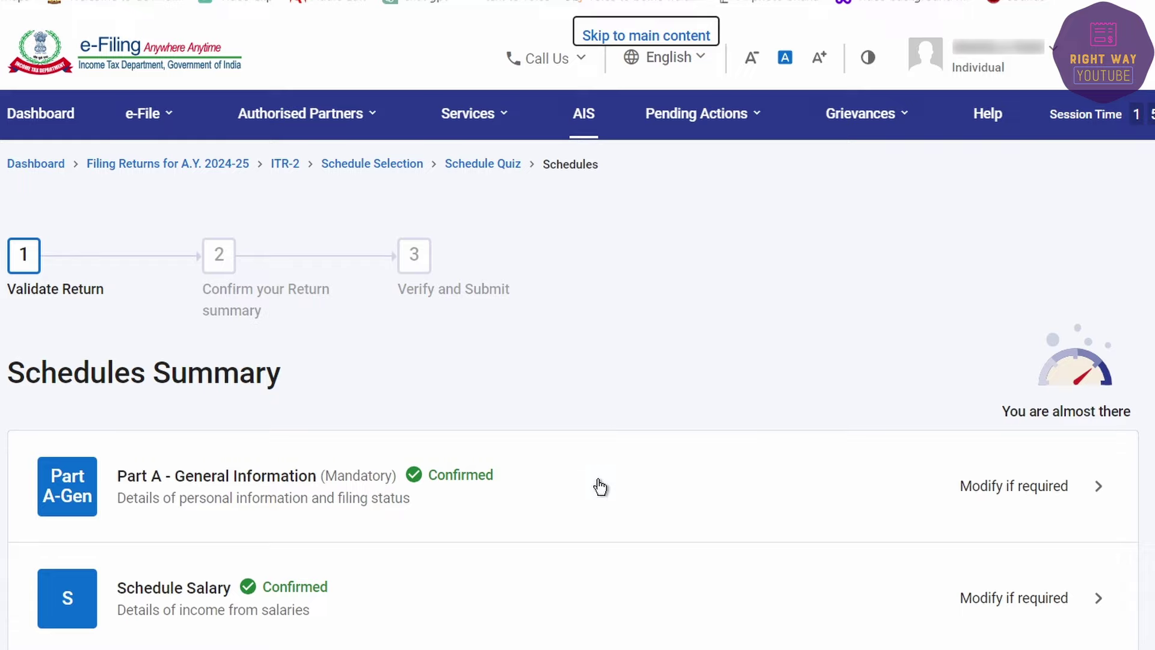
scroll(596, 475, "down", 8)
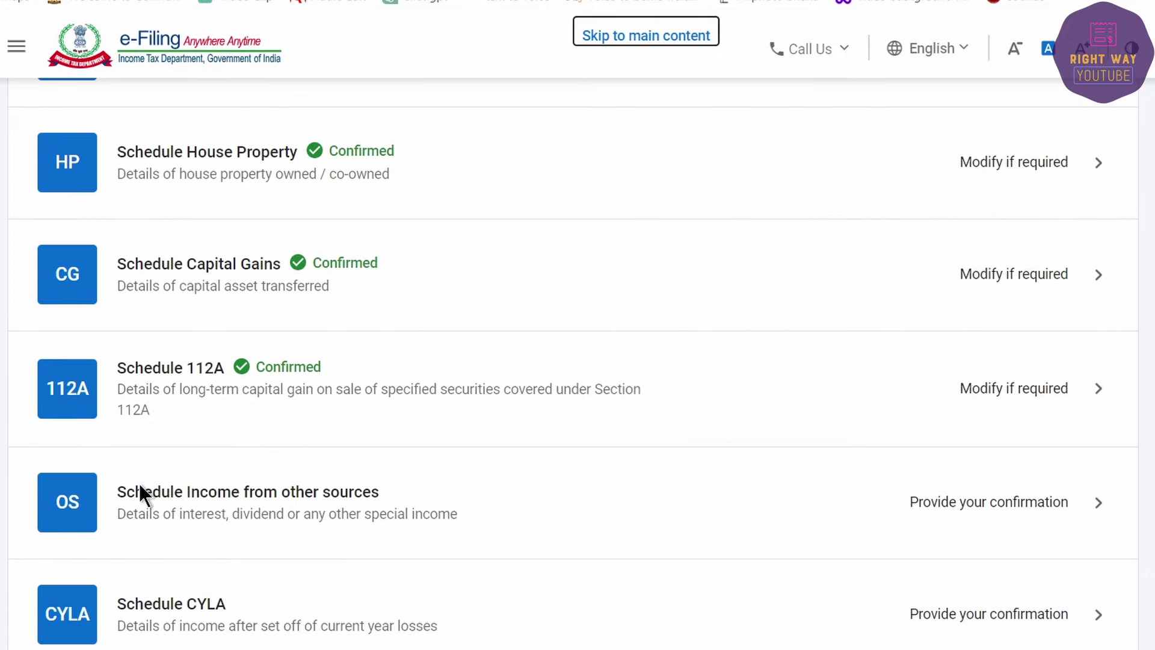
left_click(980, 503)
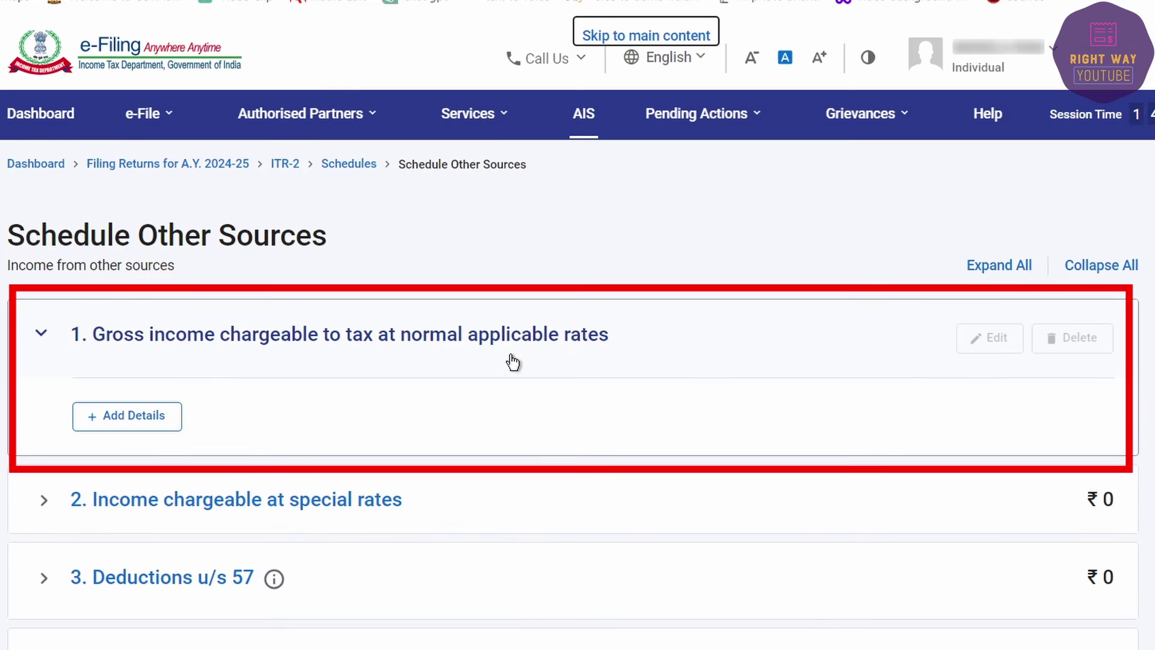
Step: Start a gross income entry with 'b. Interest, Gross' as the nature of income
left_click(108, 427)
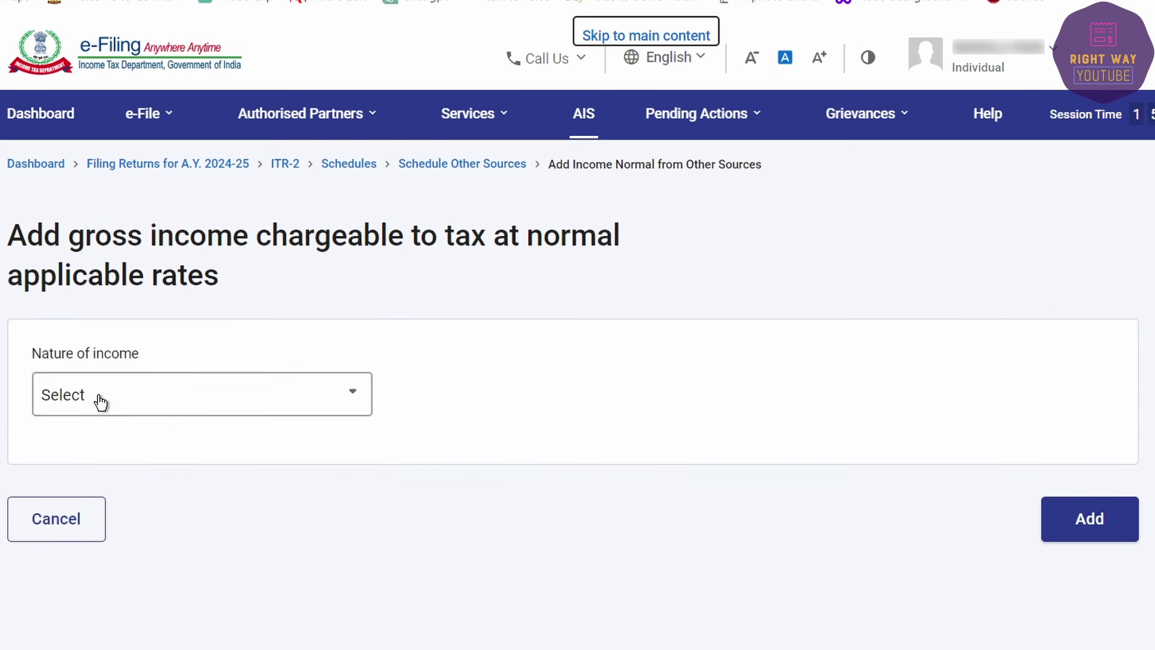
left_click(98, 396)
left_click(120, 487)
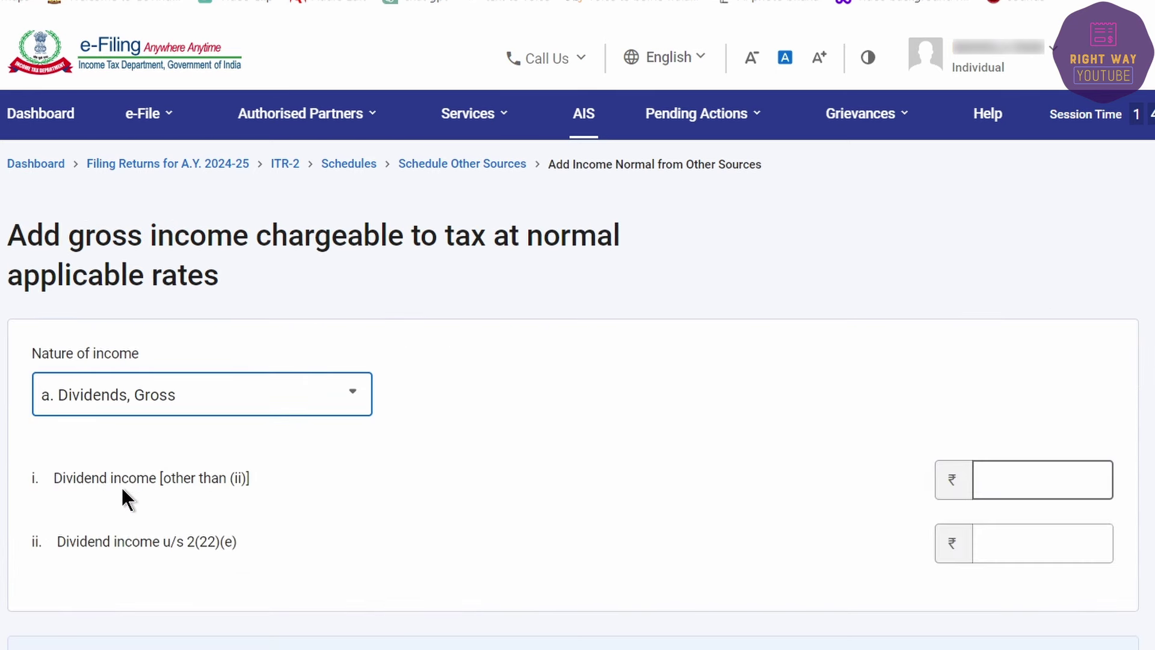
left_click(1016, 479)
left_click(1054, 480)
left_click(180, 394)
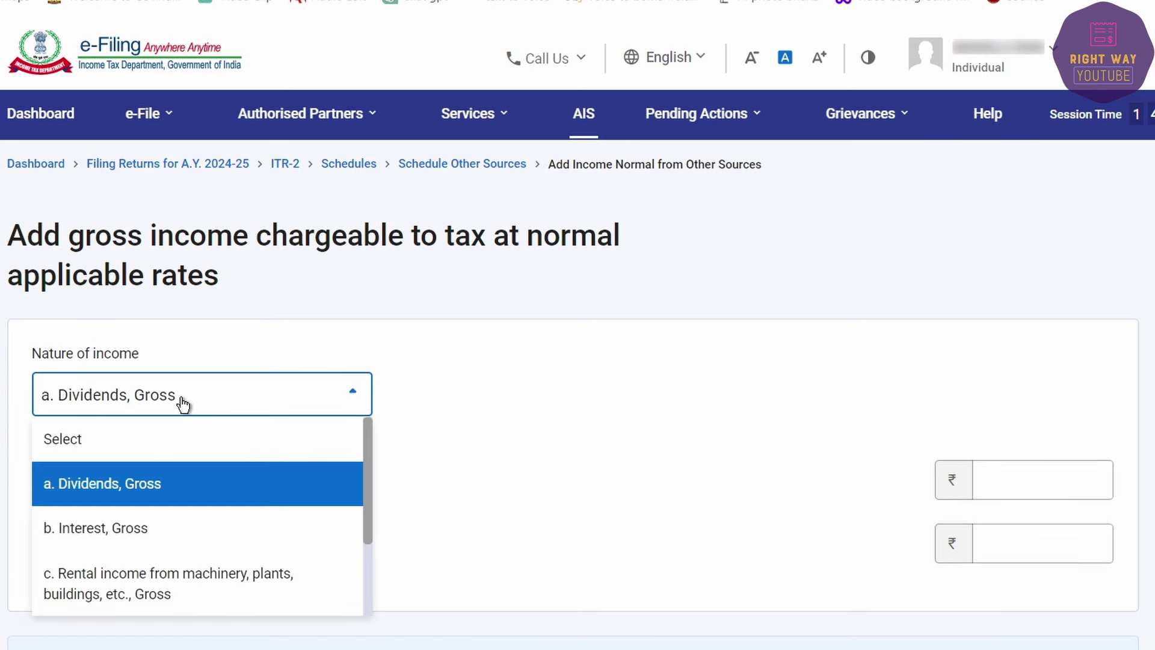
left_click(137, 552)
scroll(446, 516, "down", 3)
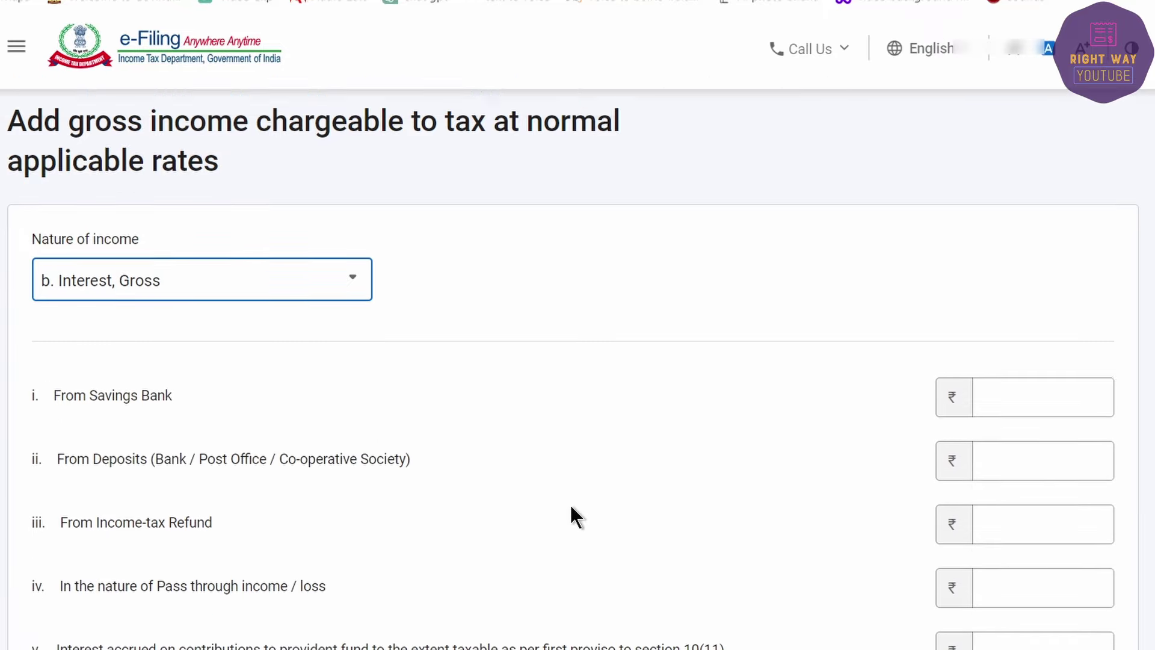
left_click(1014, 359)
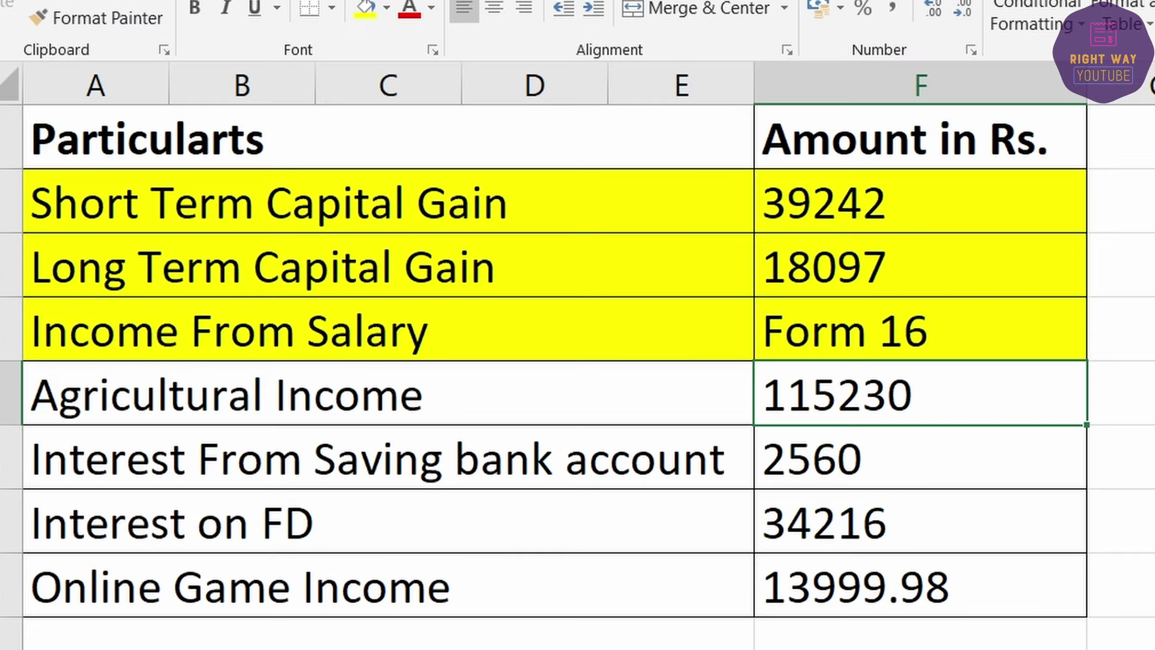
Step: Highlight the savings bank interest row yellow and enter 2,560 as Savings Bank interest
left_click_drag(526, 462, 987, 467)
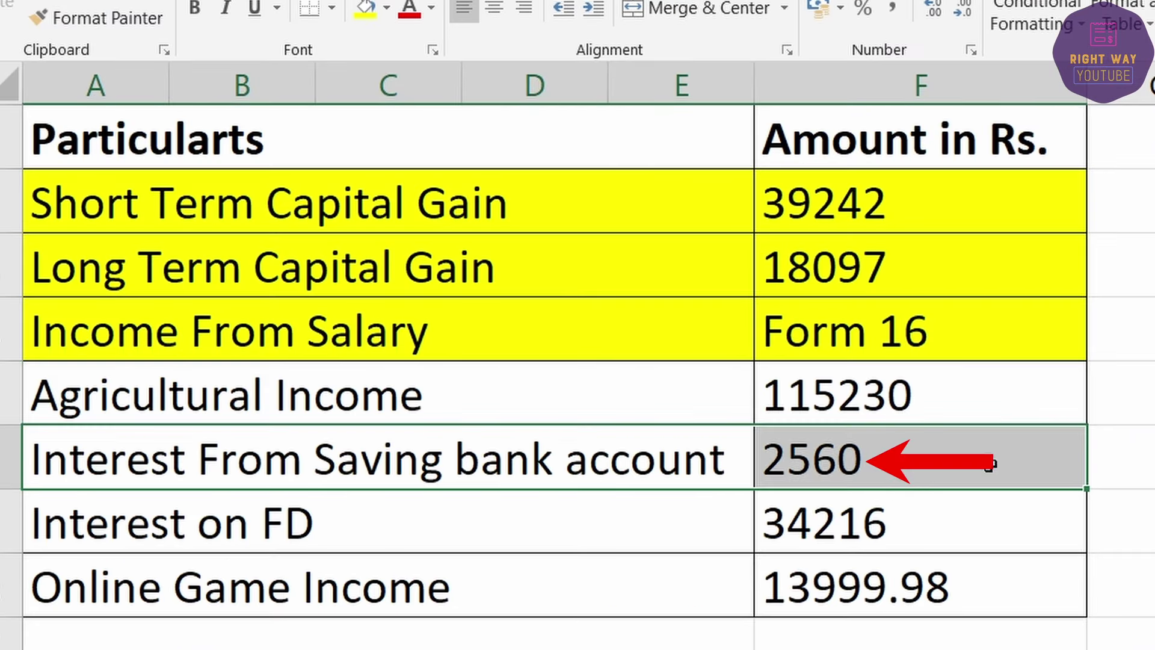
left_click(350, 7)
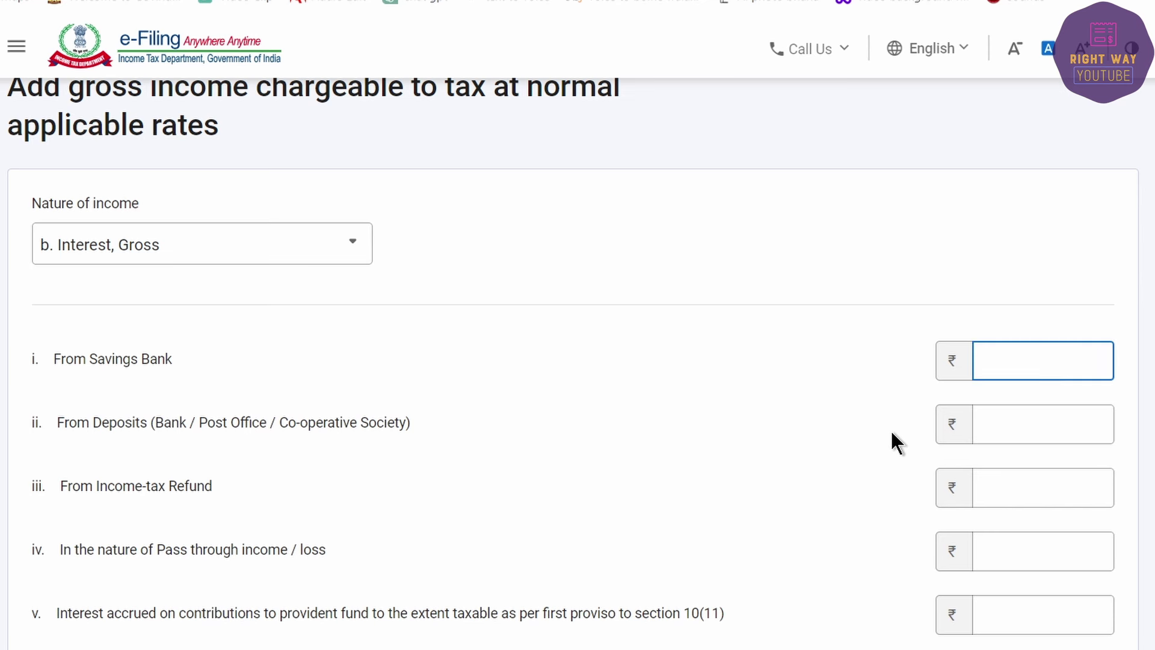
type("2,560")
key("Tab")
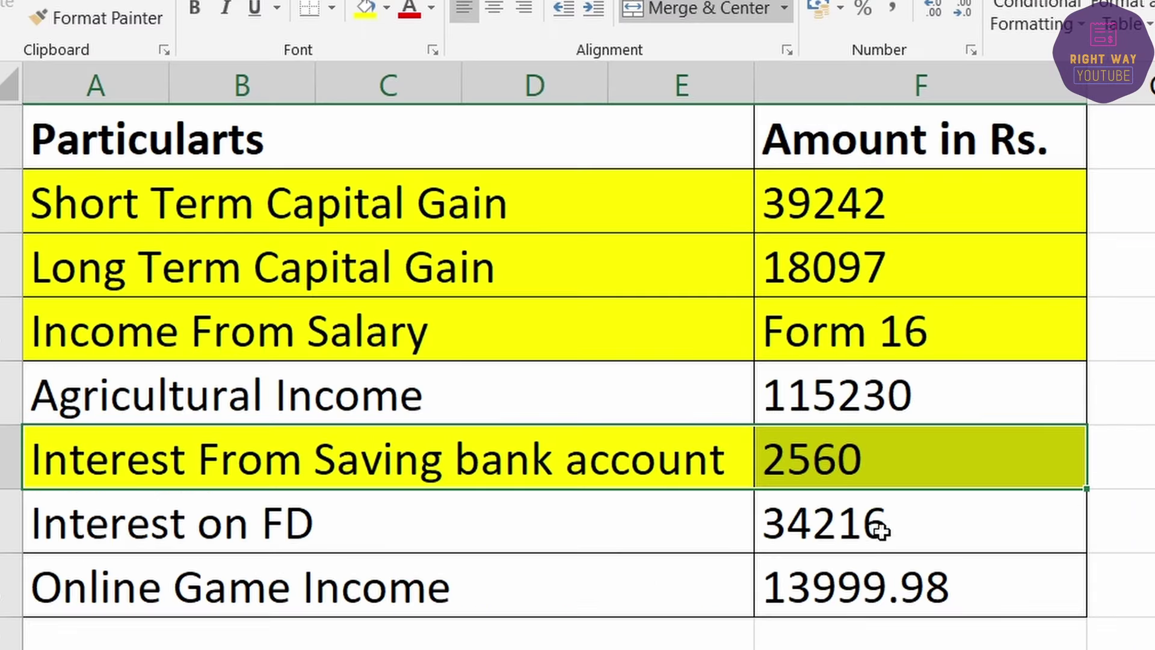
Step: Highlight the Interest on FD row yellow and enter 34,216 as deposit interest
left_click_drag(881, 531, 412, 505)
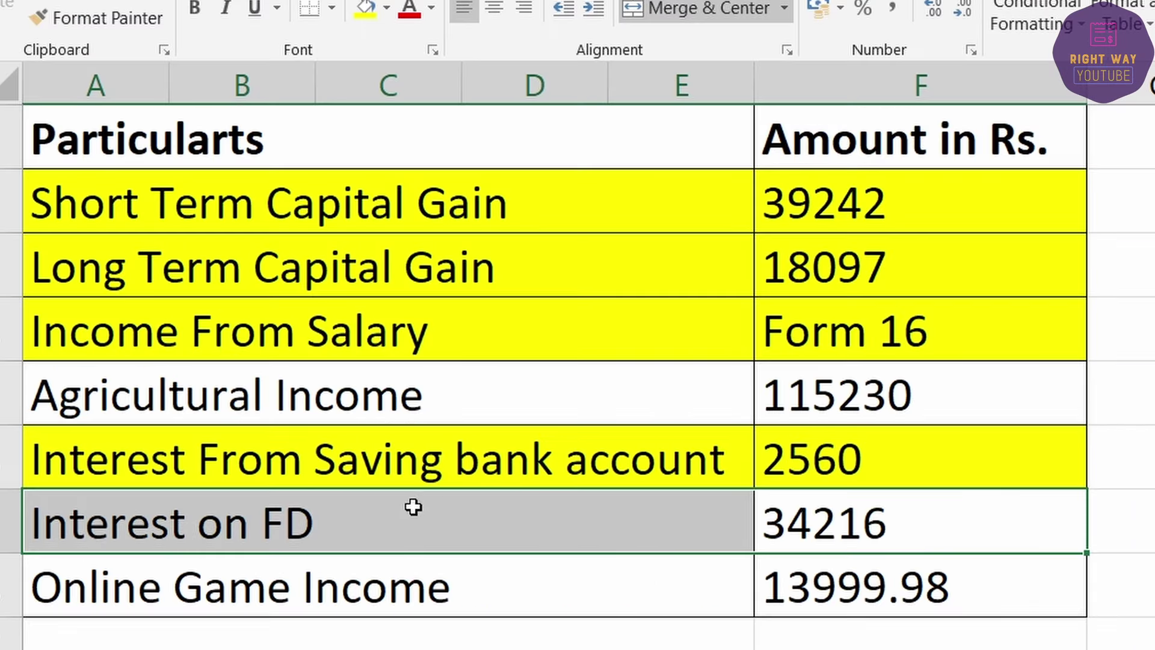
left_click(364, 9)
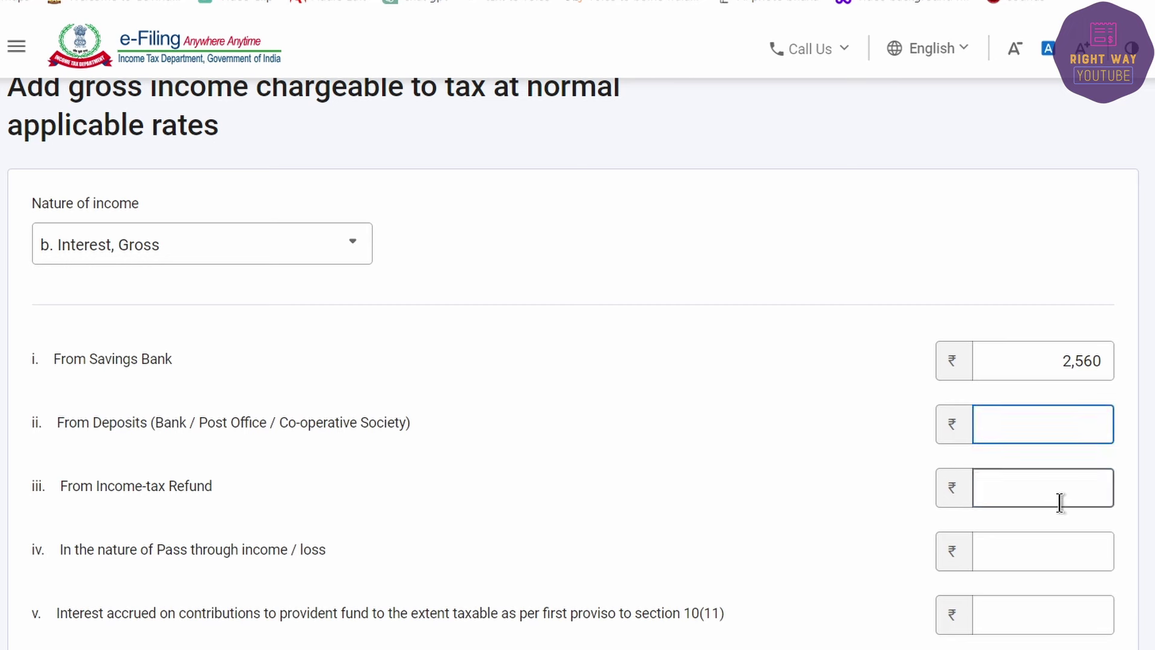
type("16")
key("Tab")
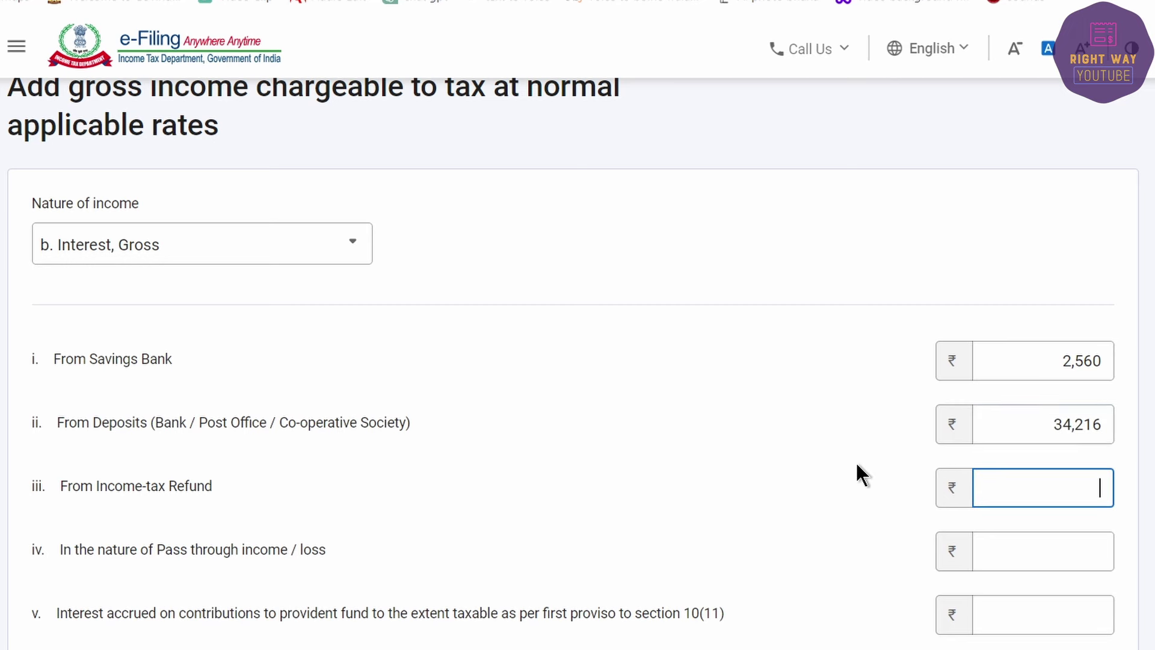
Step: Add the interest details, giving ₹36,776 gross income at normal rates
scroll(774, 435, "down", 5)
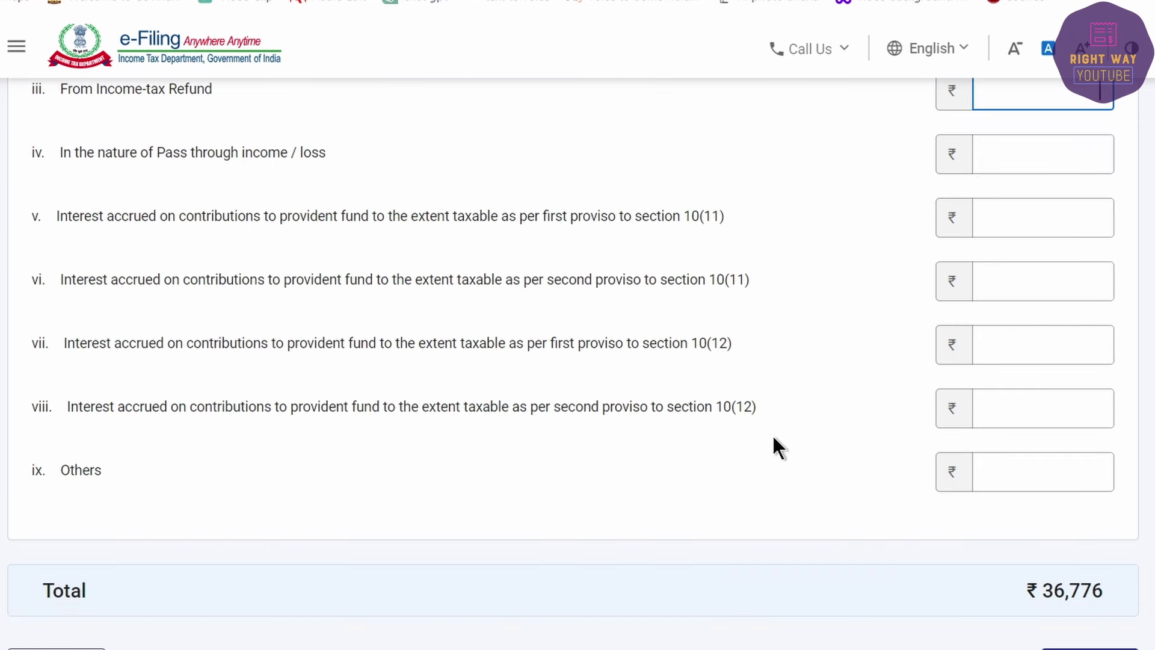
scroll(408, 411, "up", 3)
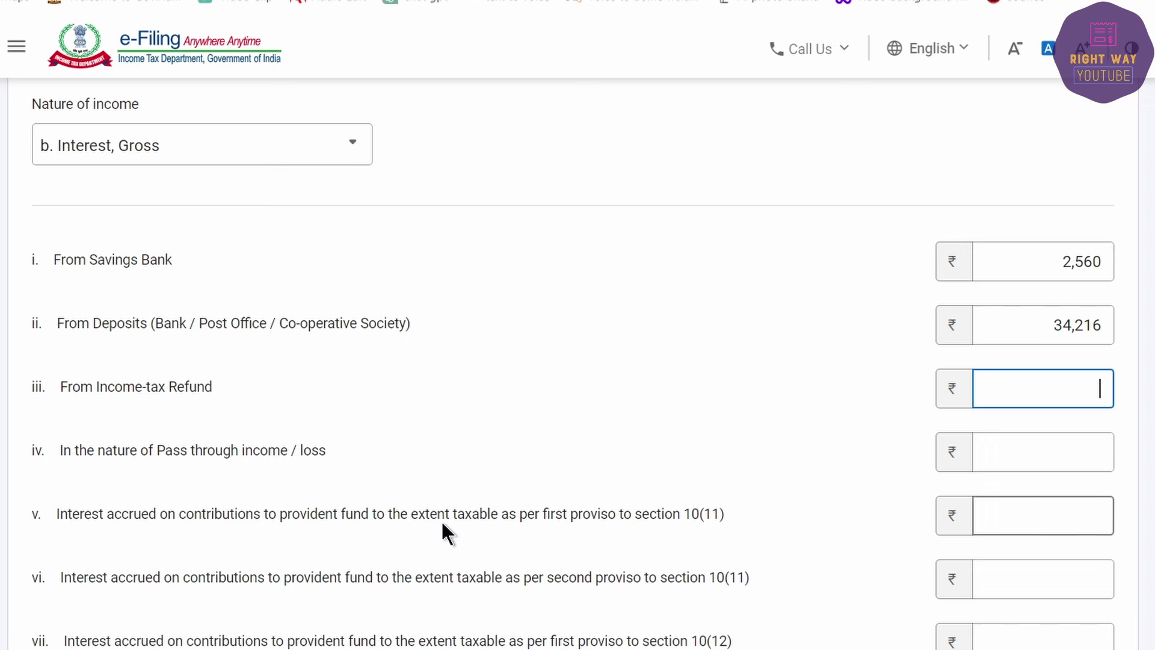
scroll(442, 520, "down", 3)
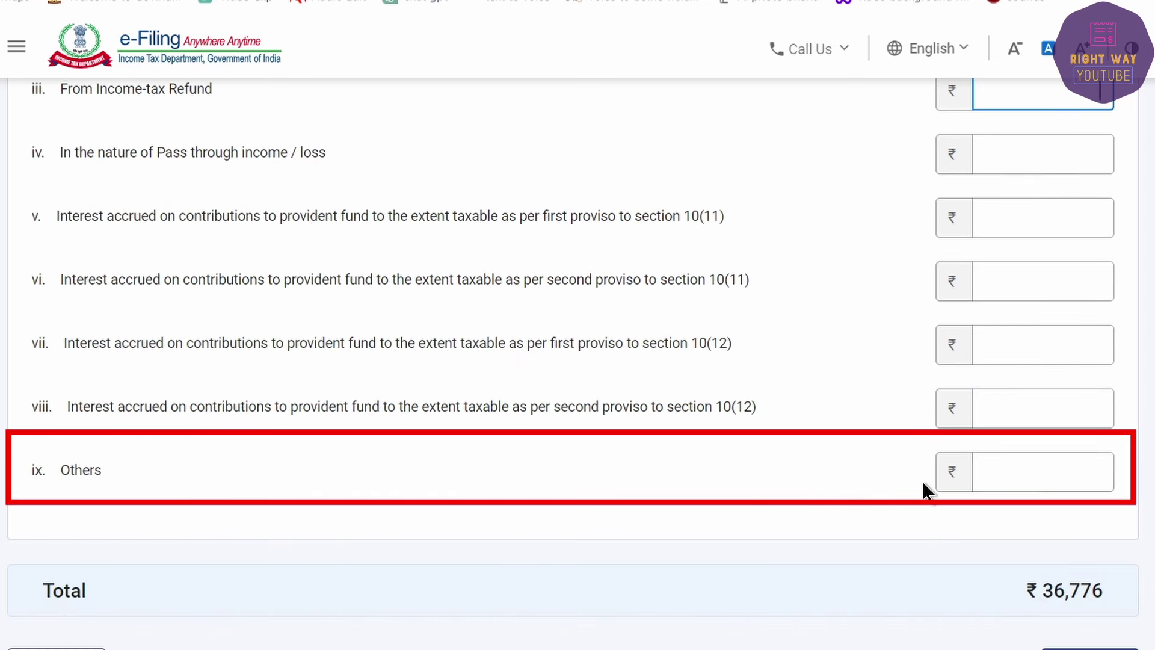
left_click(1001, 480)
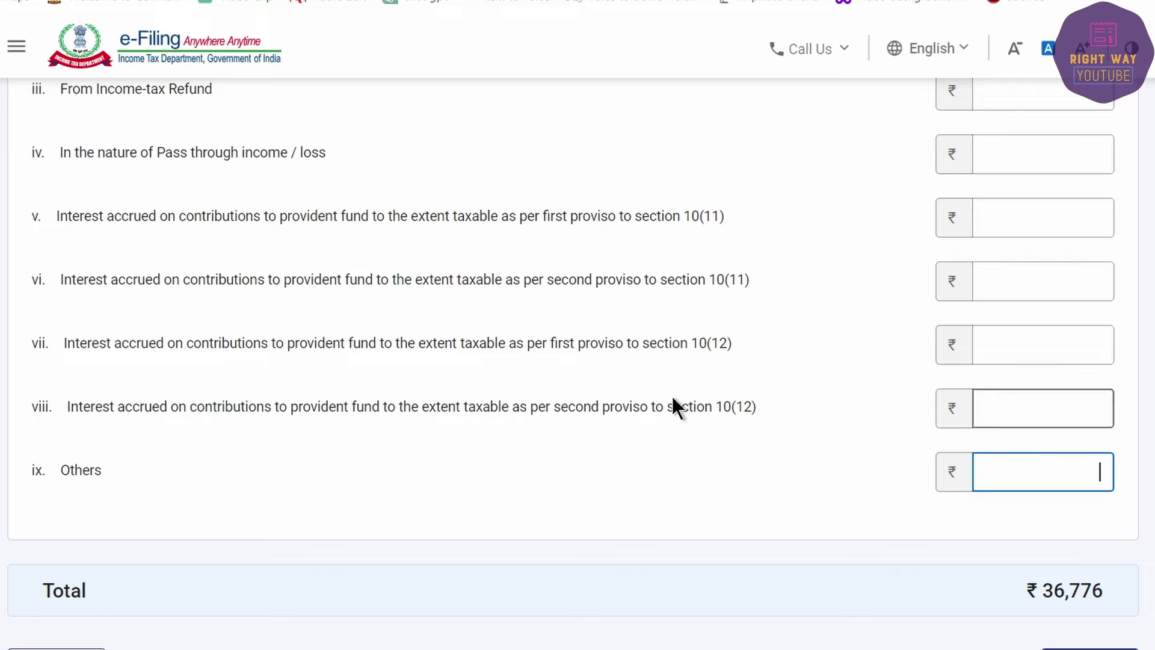
scroll(492, 537, "up", 5)
scroll(492, 529, "down", 5)
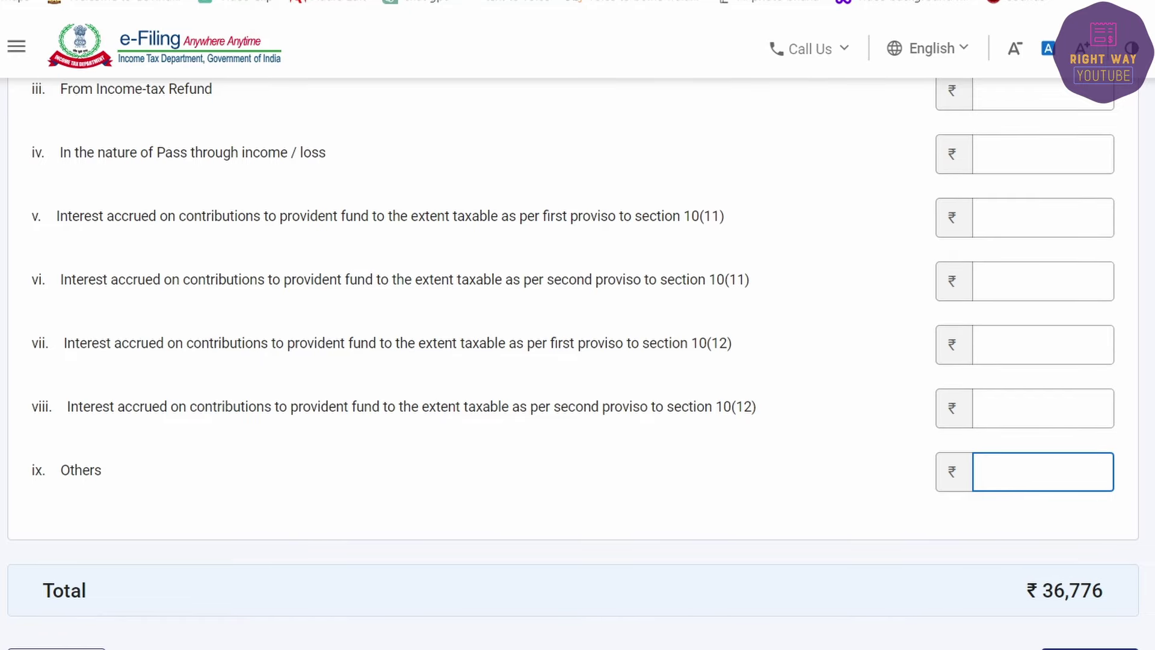
left_click(1088, 648)
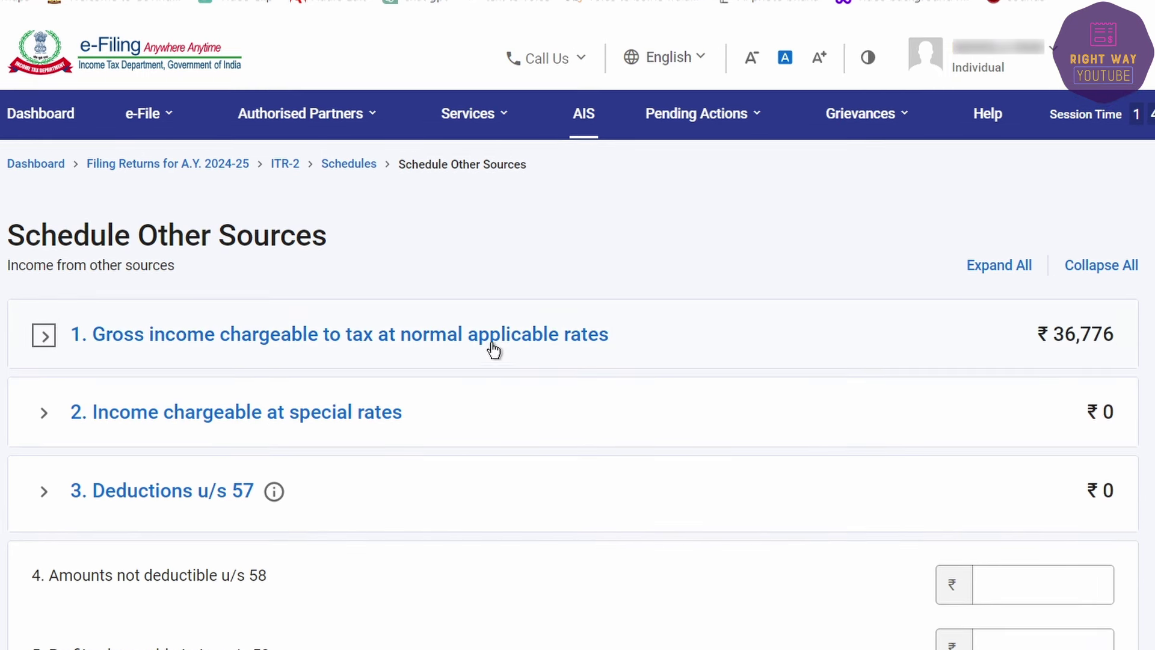
left_click(42, 421)
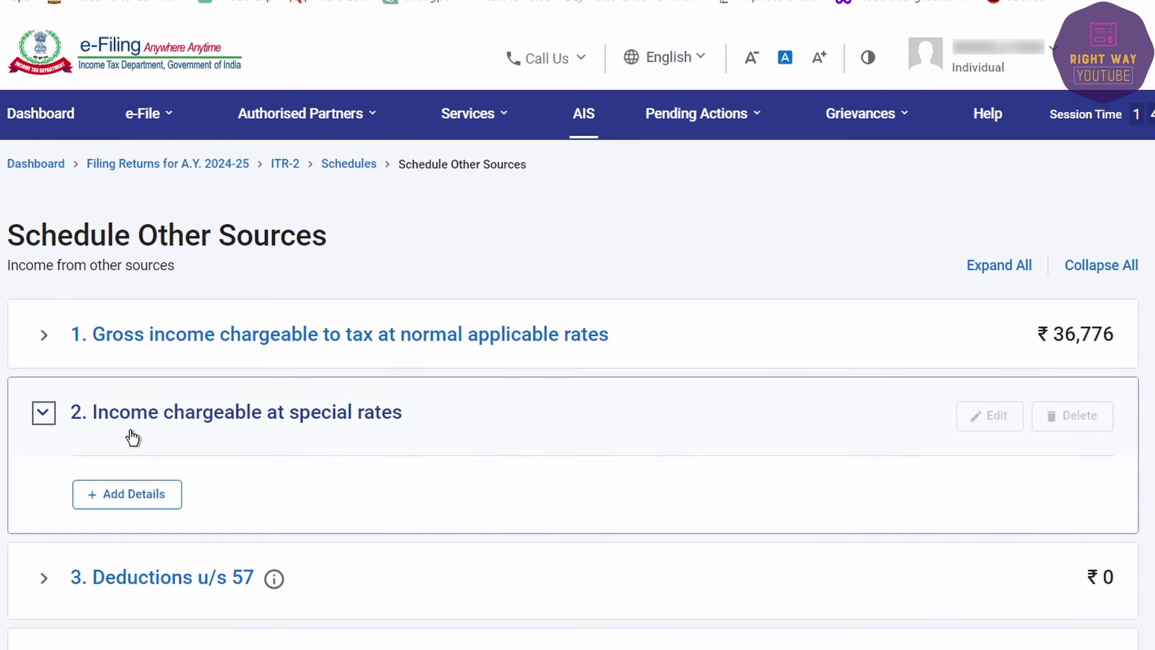
Step: Start a special-rate income entry and highlight the Online Game Income row yellow in the spreadsheet
left_click(122, 494)
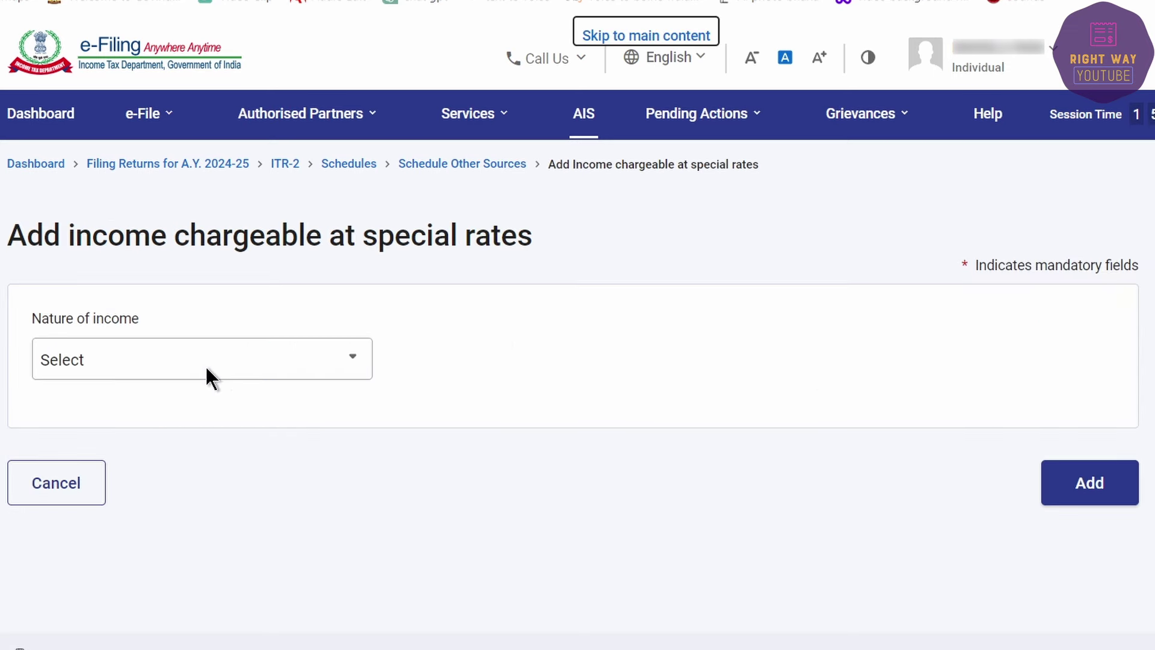
left_click(160, 359)
left_click(536, 362)
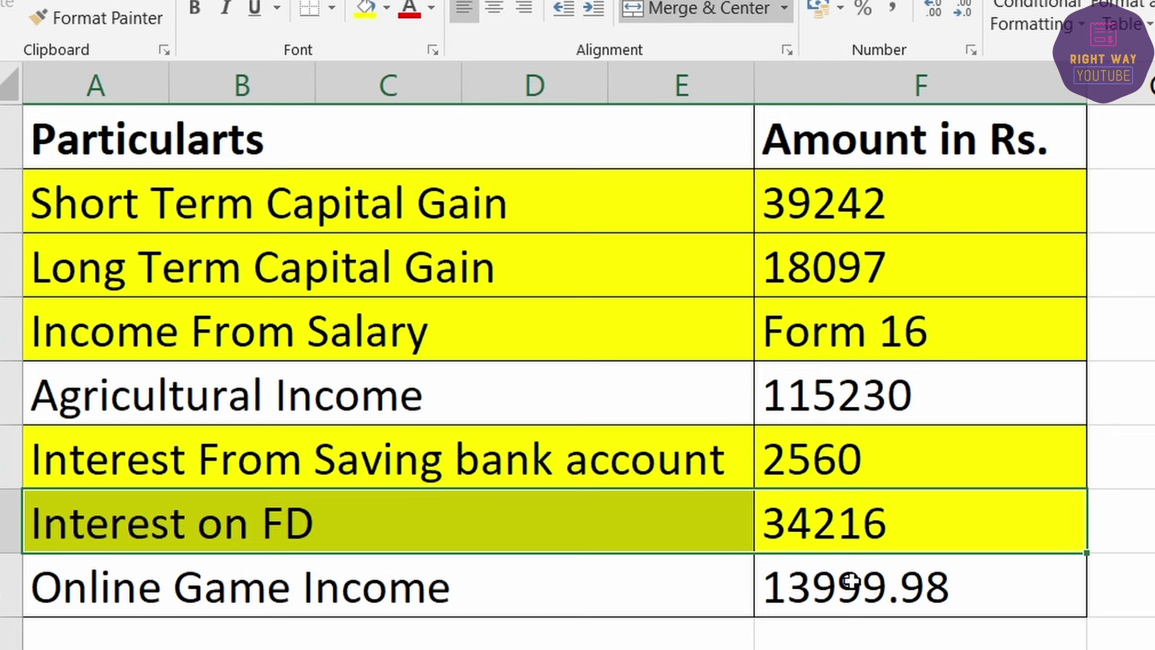
left_click_drag(850, 580, 691, 577)
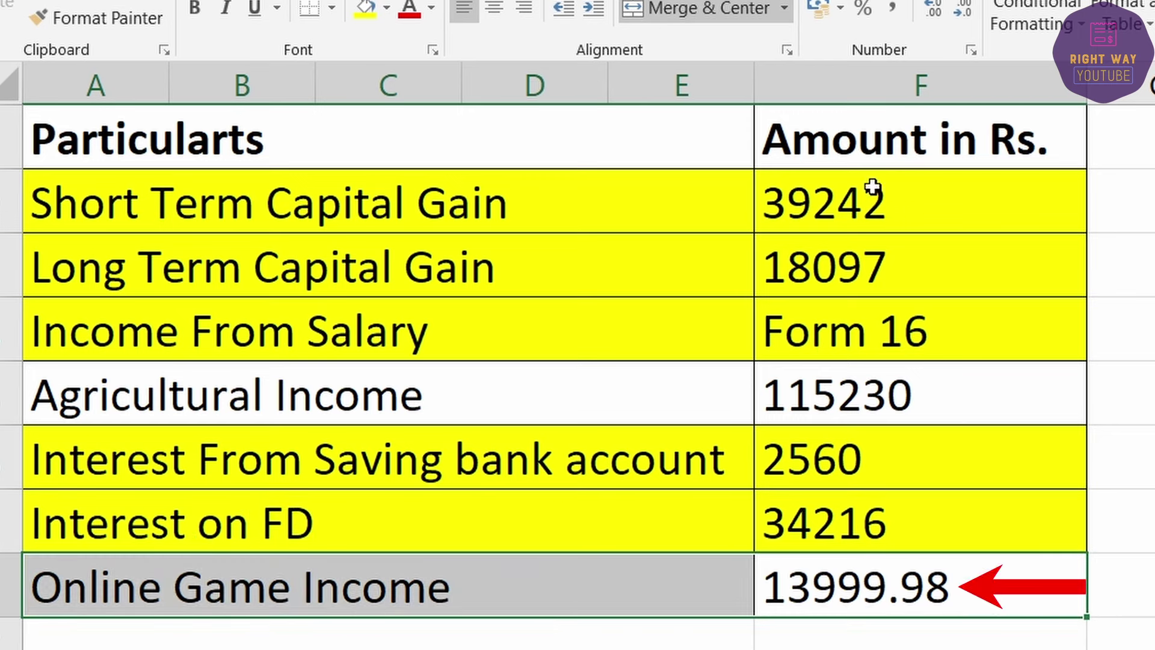
left_click(355, 4)
key("alt+Tab")
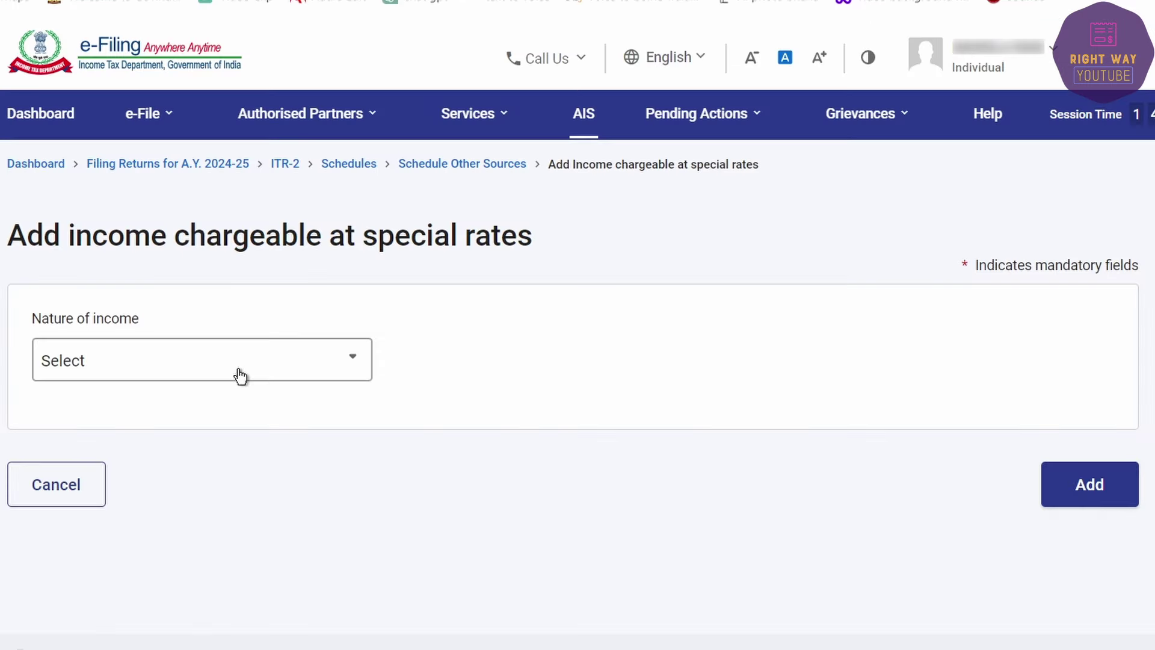
Step: Choose online game winnings u/s 115BBJ, enter 14,000 and add the entry
left_click(175, 376)
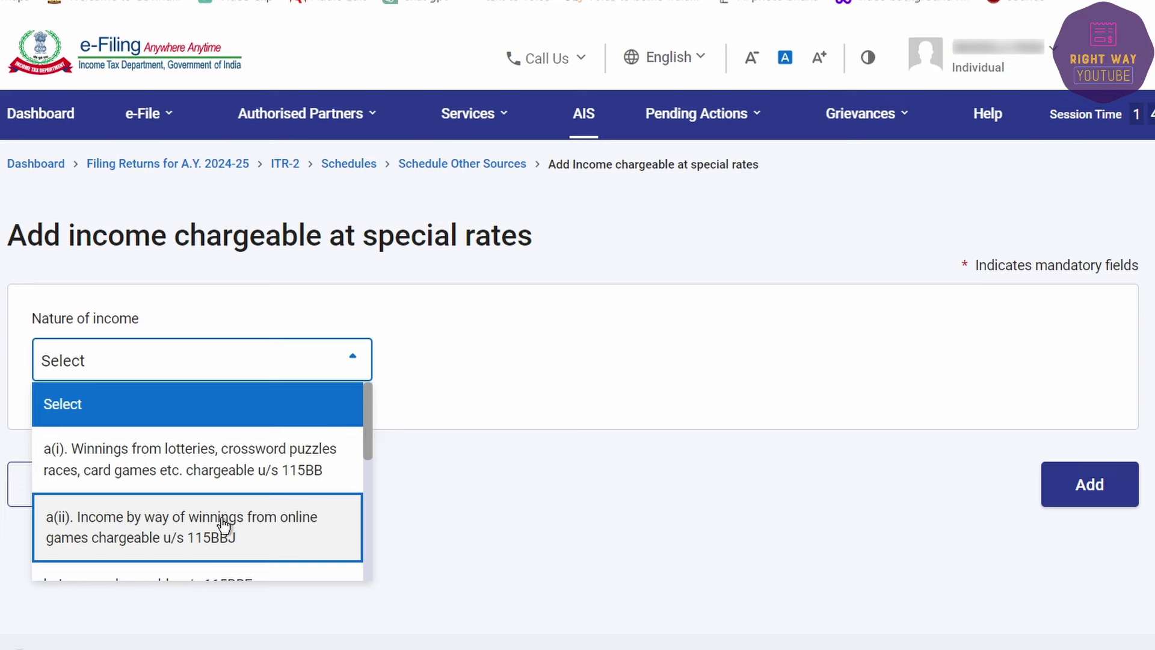
left_click(92, 537)
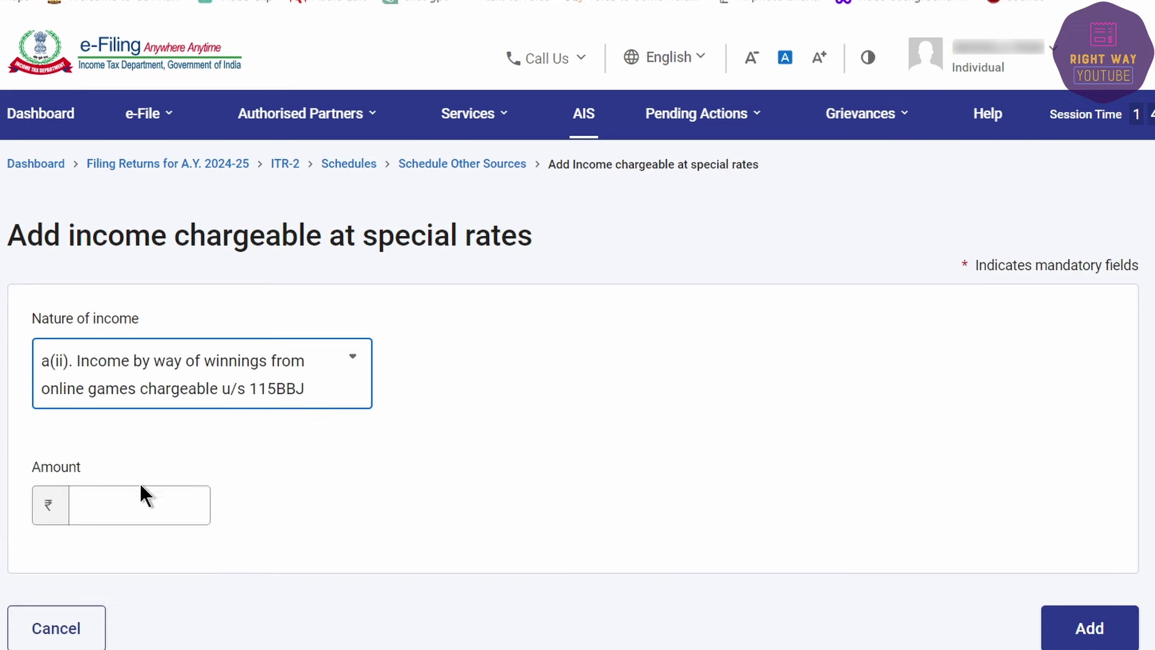
left_click(131, 499)
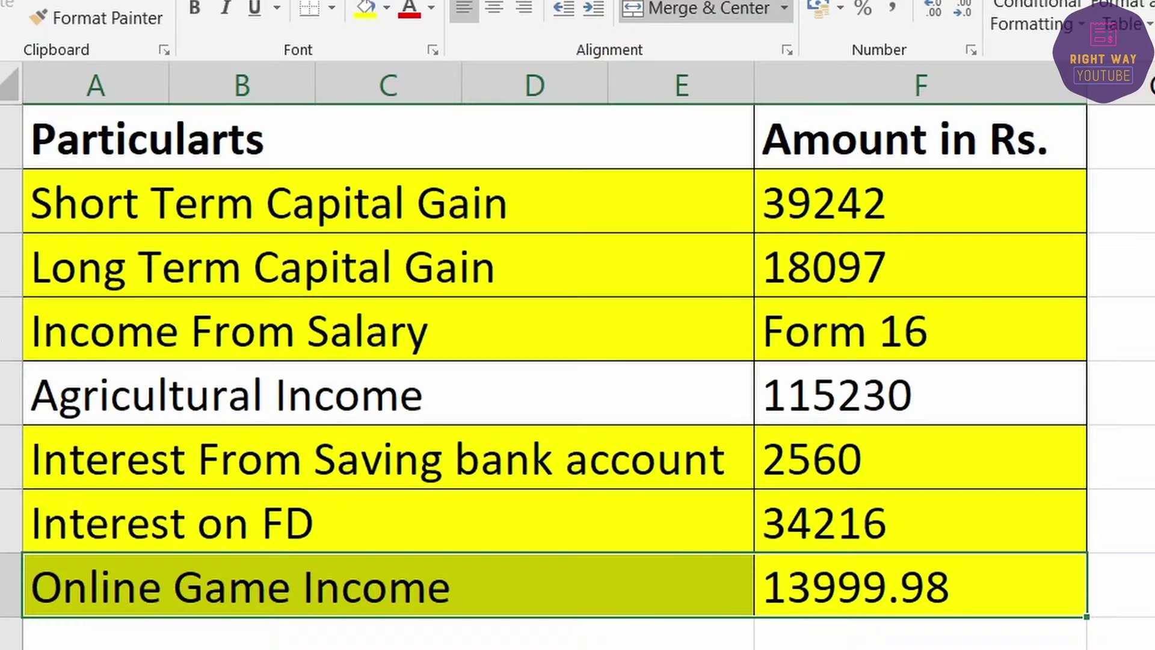
key("alt+Tab")
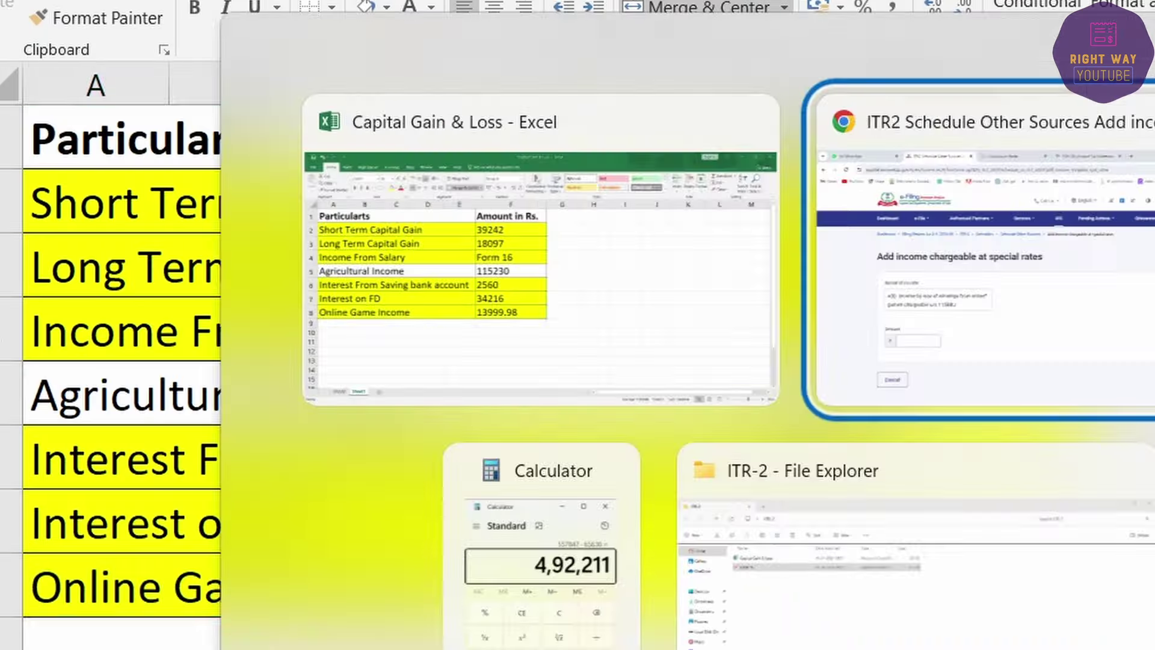
type("14000")
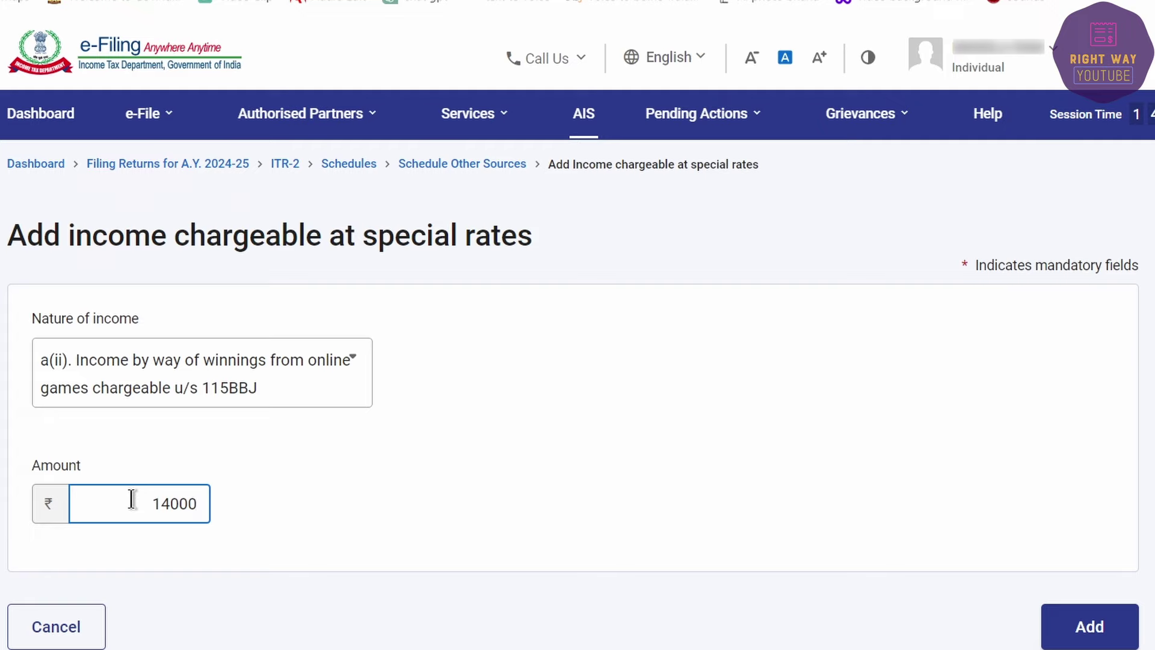
scroll(602, 421, "down", 5)
left_click(1105, 452)
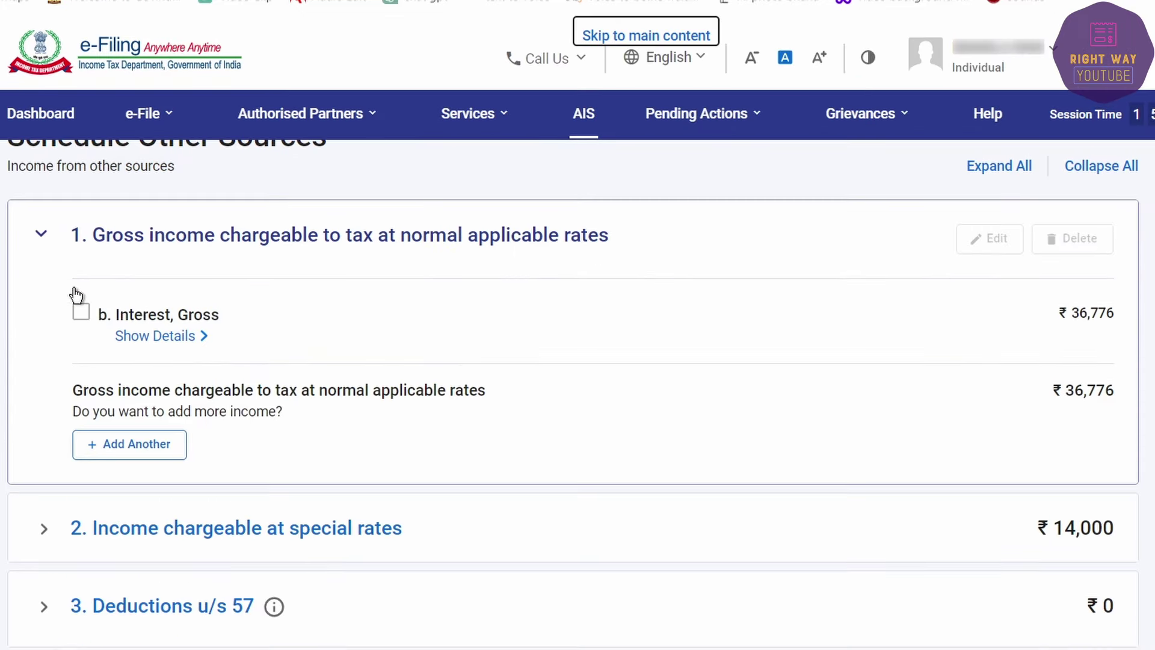
Step: Expand section 10's accrual table and check the 14,000 winnings in row 1(ii) under Upto 15/6
scroll(221, 434, "down", 3)
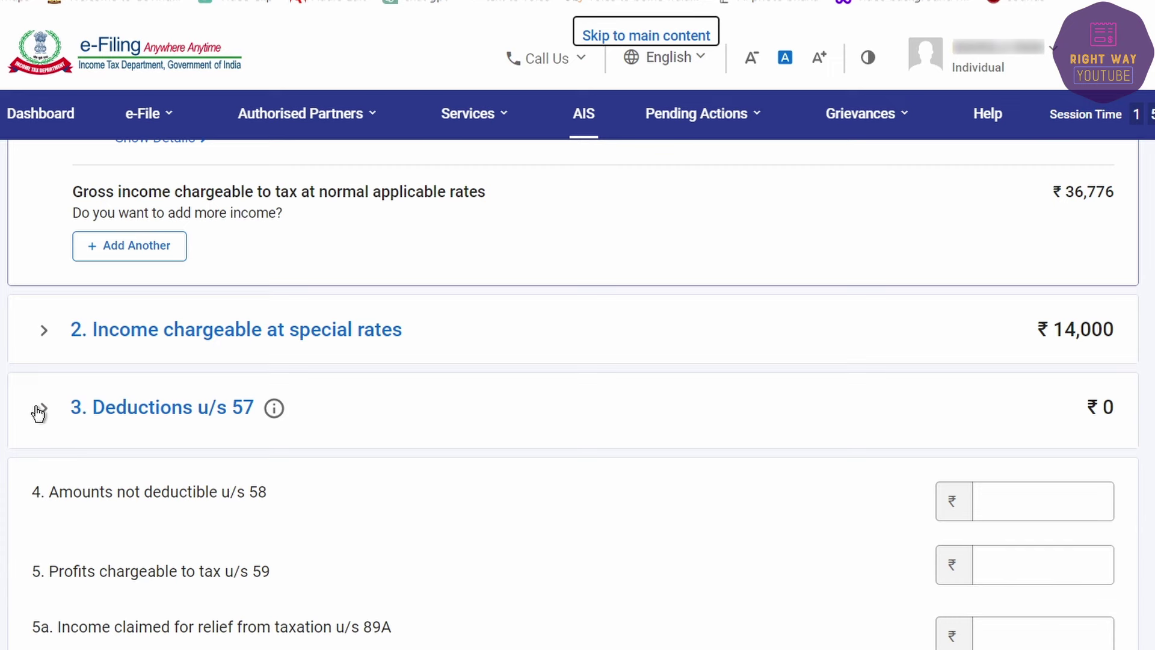
scroll(51, 289, "down", 5)
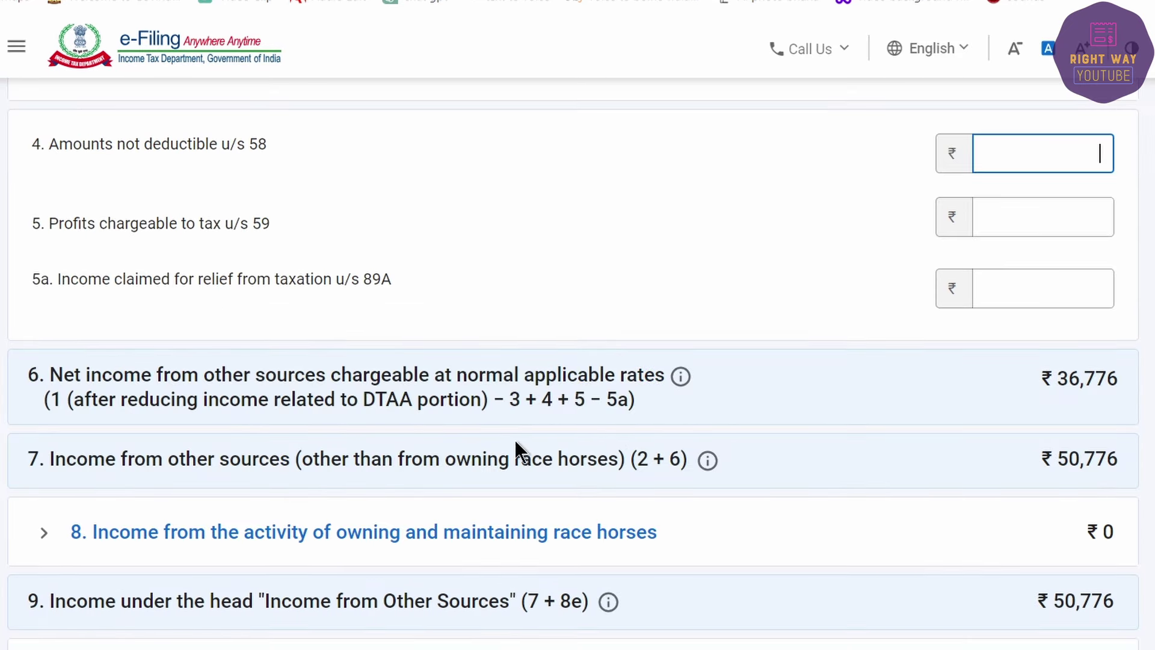
scroll(588, 454, "down", 3)
left_click(50, 382)
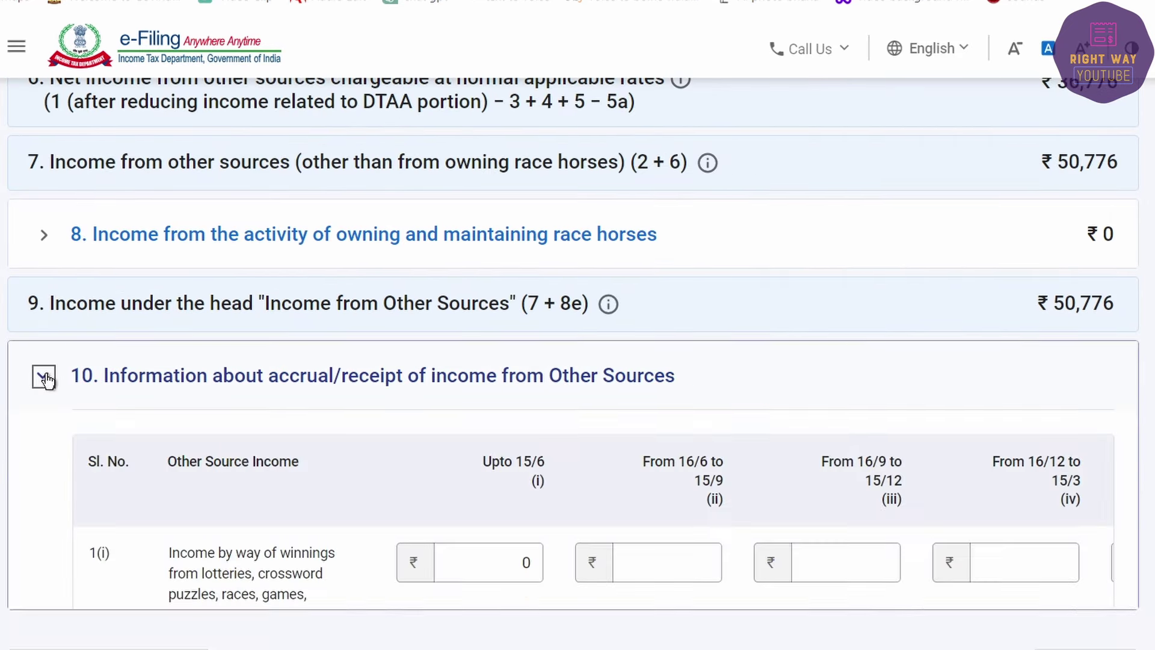
scroll(534, 503, "down", 3)
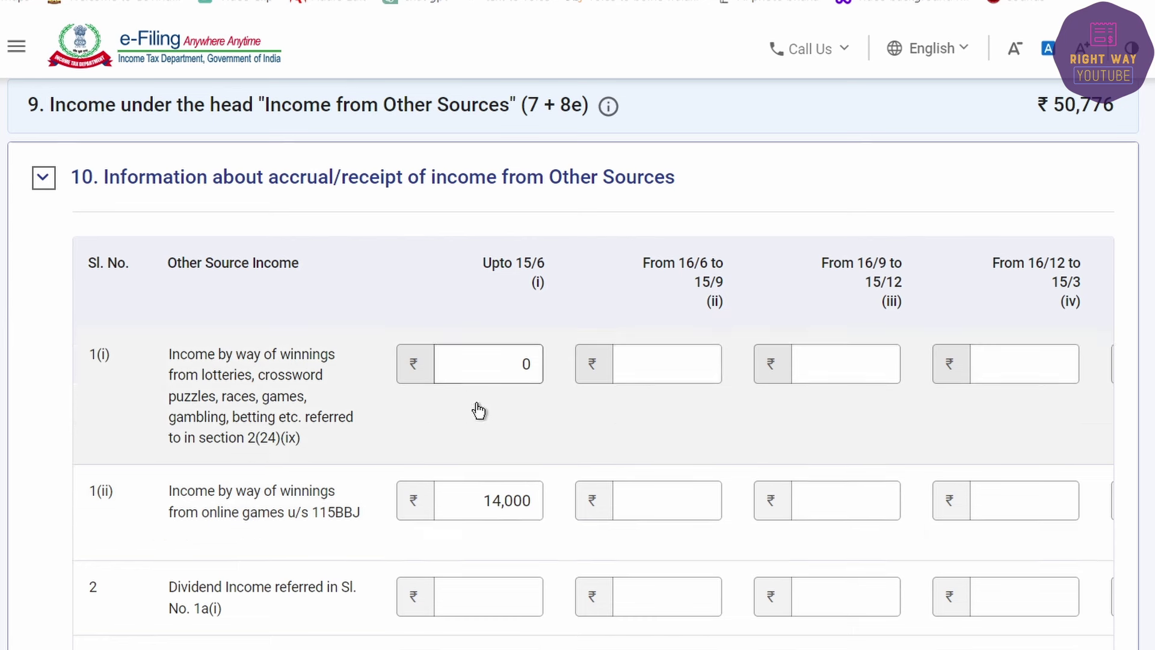
left_click(479, 497)
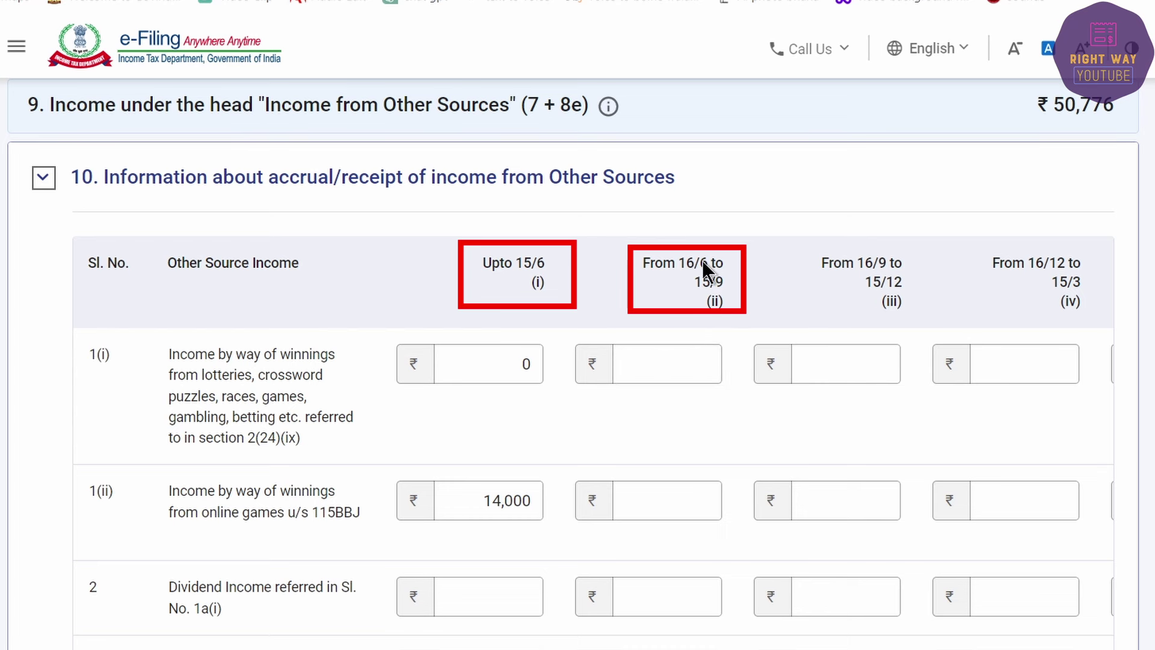
left_click(664, 499)
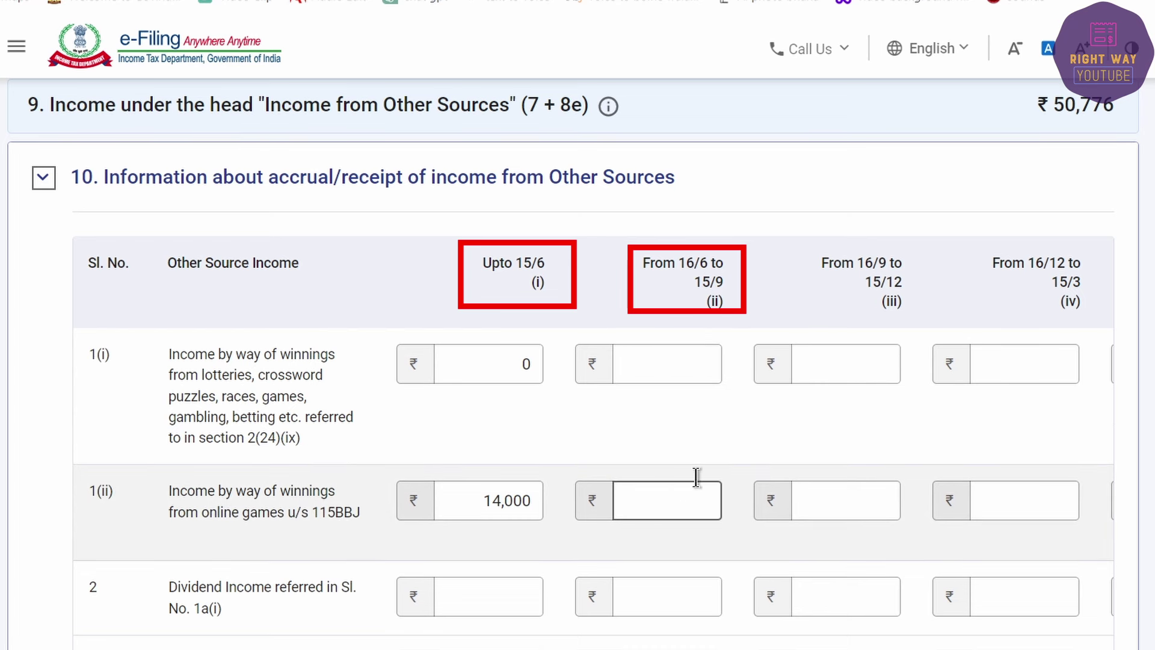
left_click(478, 509)
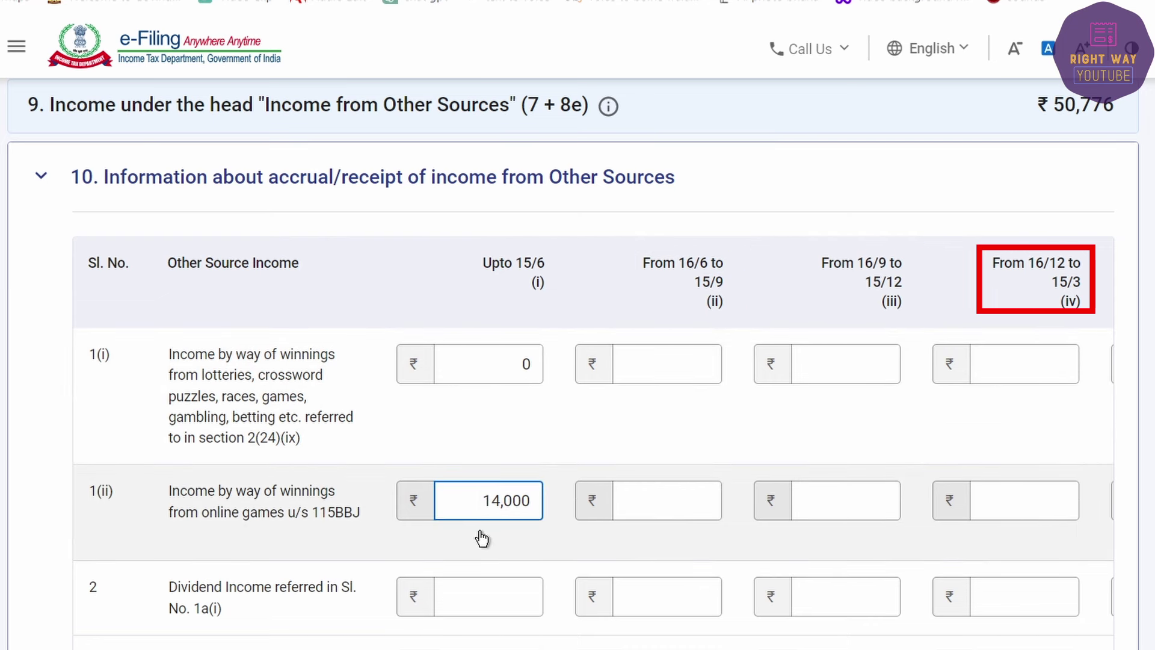
scroll(537, 456, "down", 3)
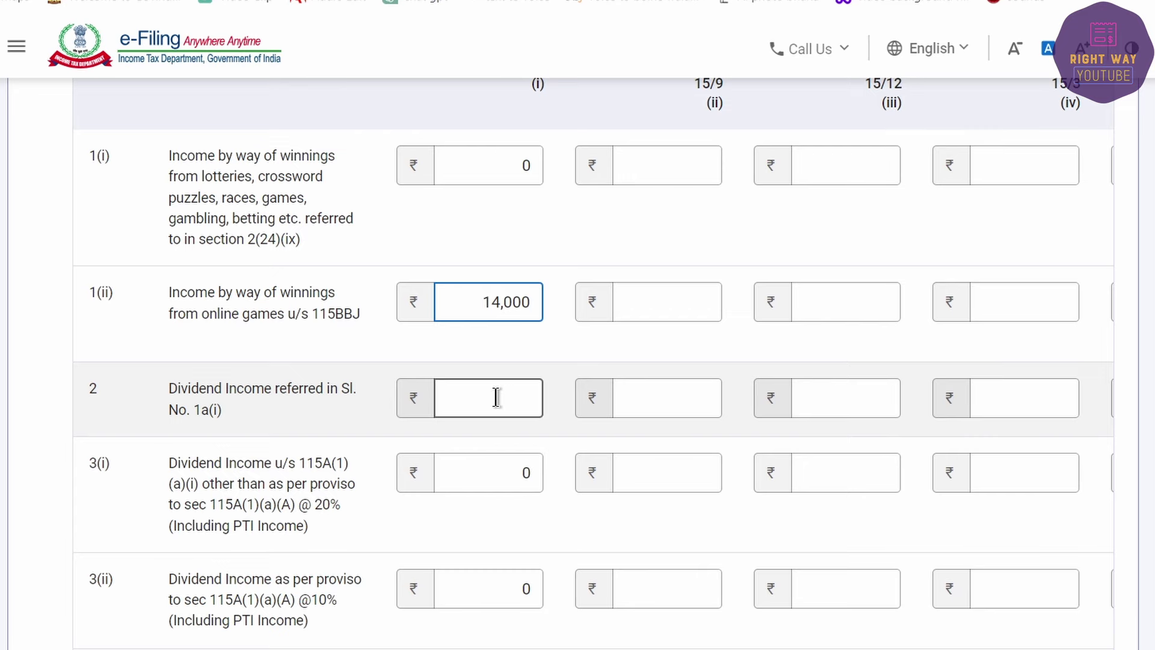
scroll(496, 396, "down", 10)
Step: Confirm Schedule OS and Schedule CYLA
left_click(1103, 450)
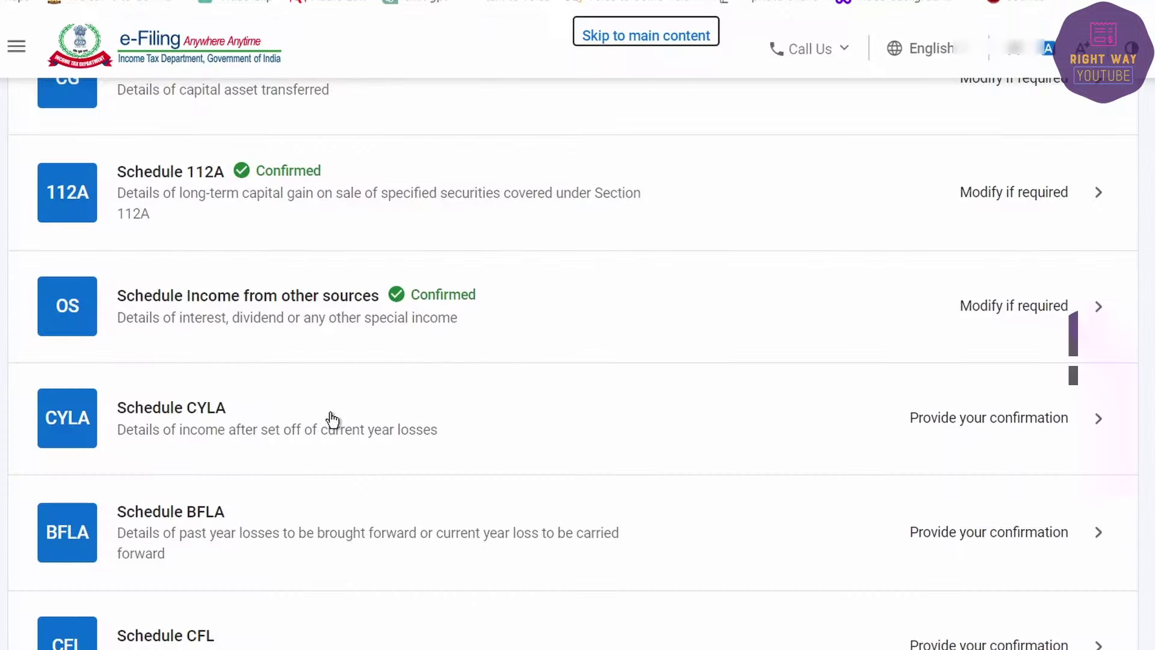
left_click(309, 416)
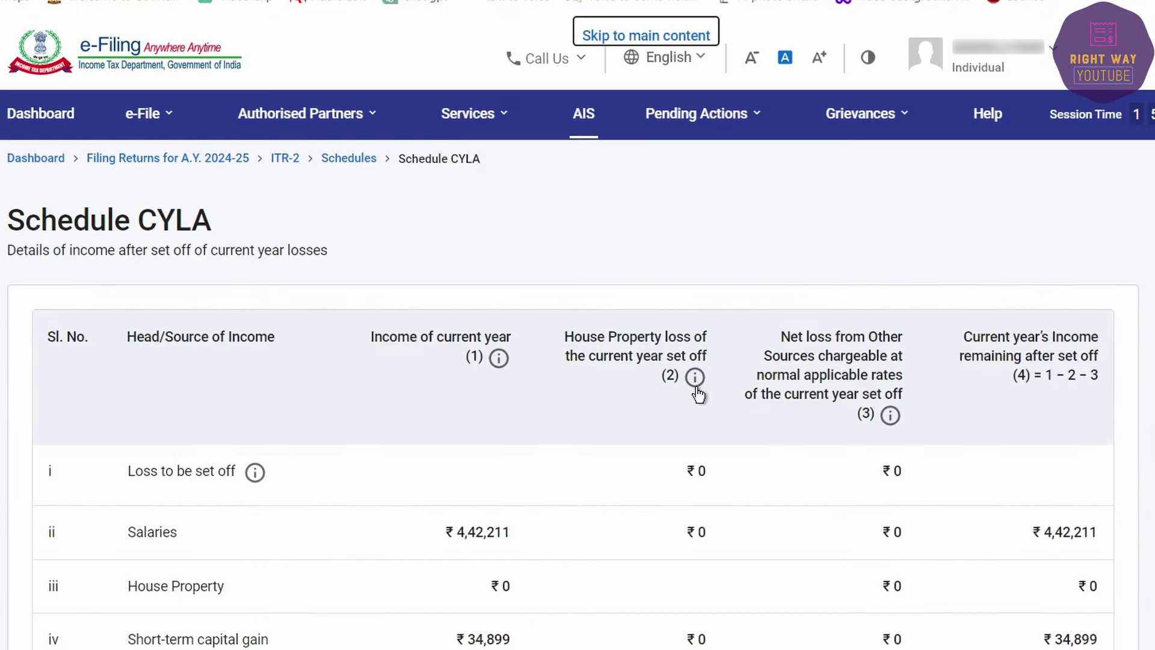
scroll(698, 393, "down", 15)
left_click(1082, 451)
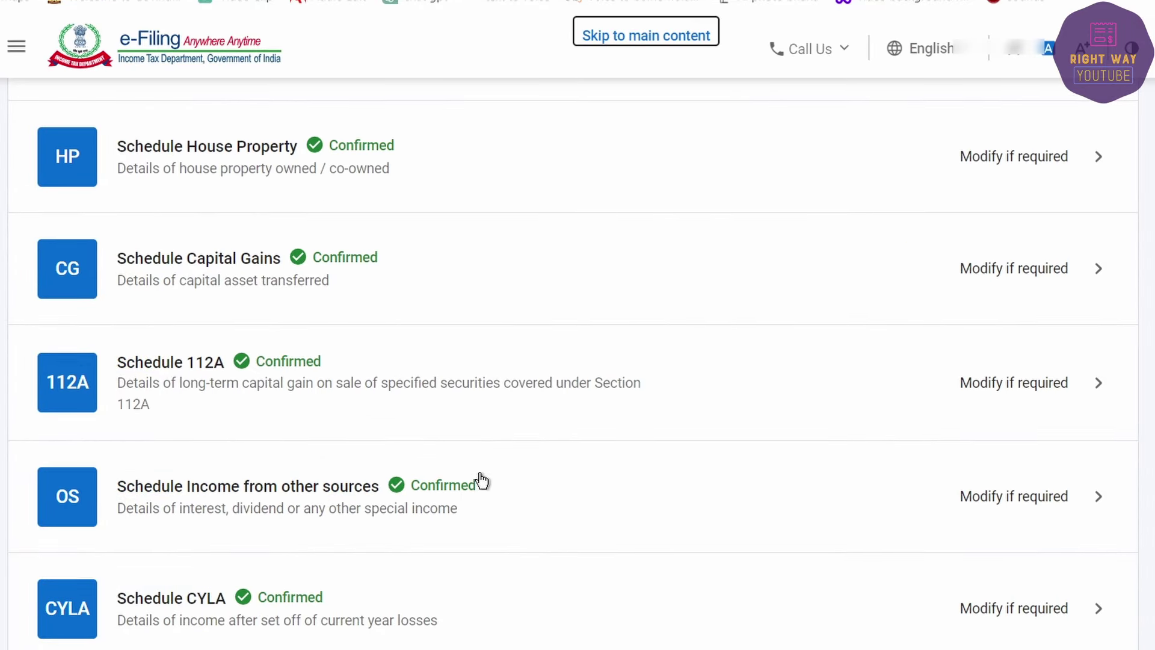
Step: Compute the set off in Schedule BFLA and continue past the 234C notice
left_click(311, 330)
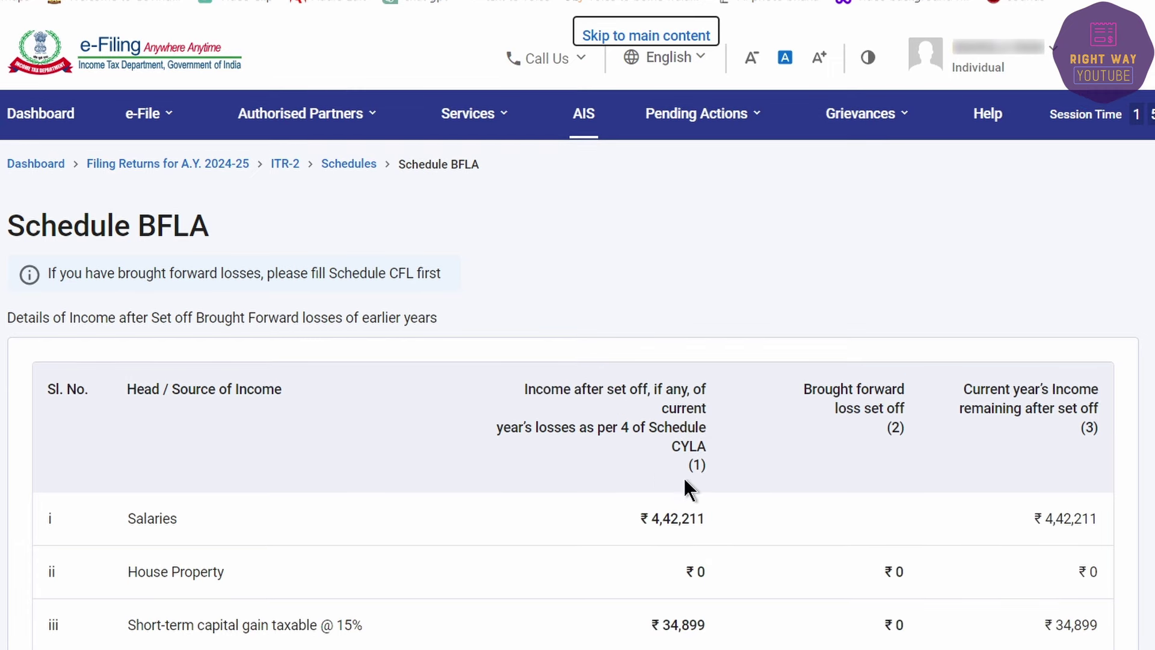
scroll(688, 487, "down", 20)
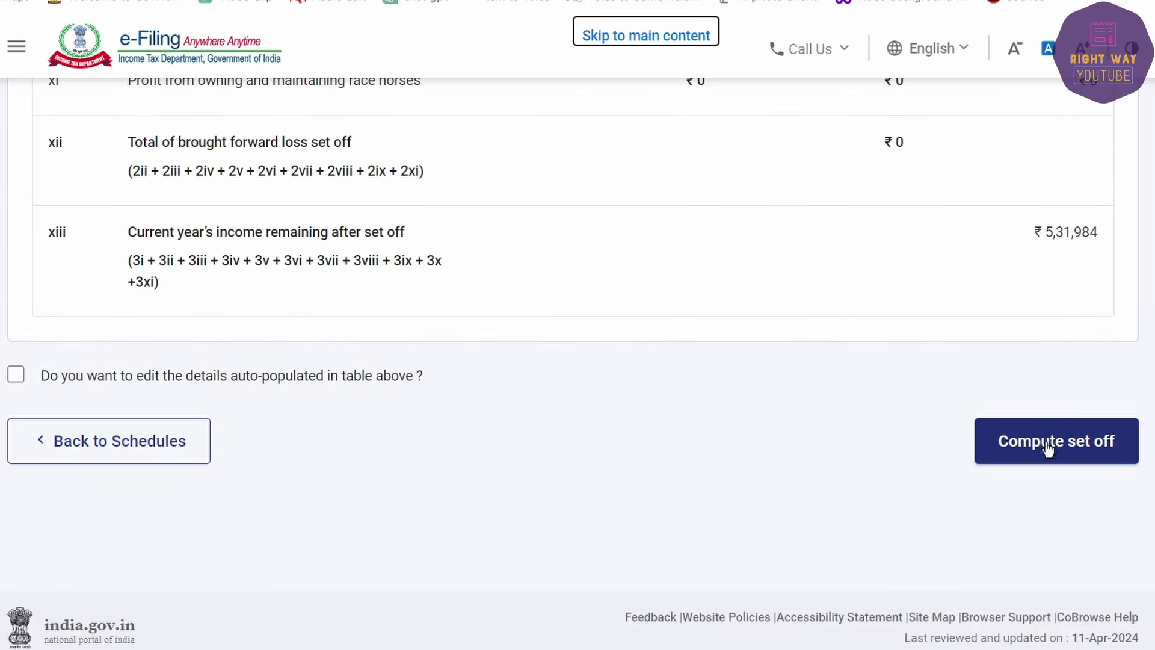
left_click(1047, 443)
left_click(775, 425)
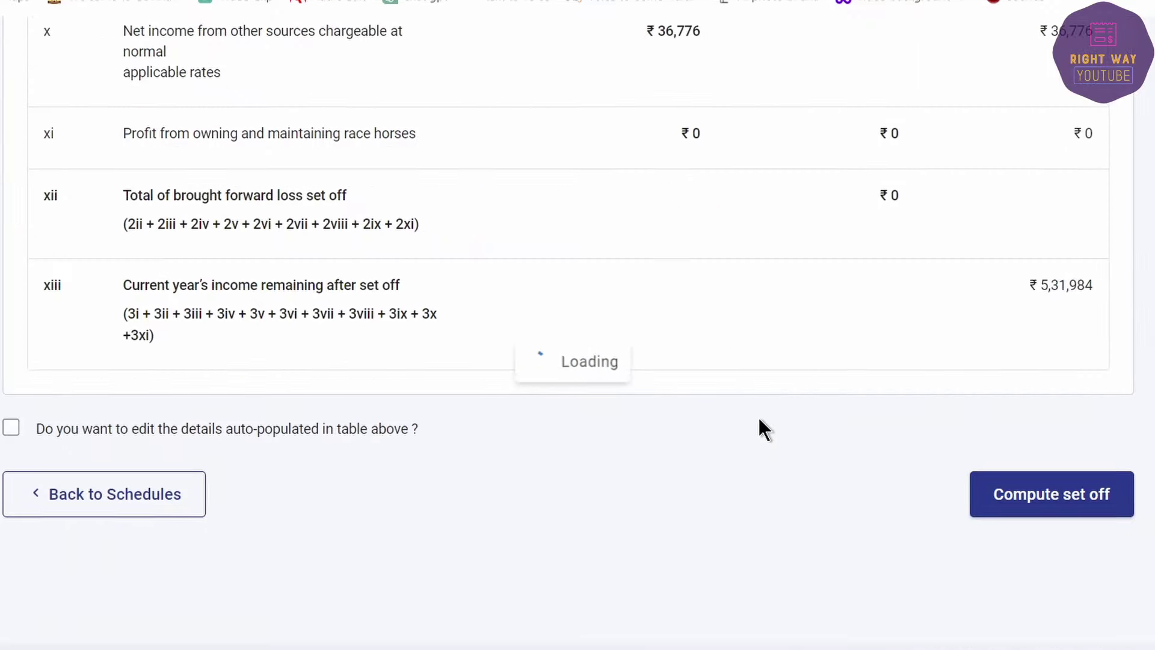
scroll(438, 484, "down", 7)
scroll(421, 484, "down", 5)
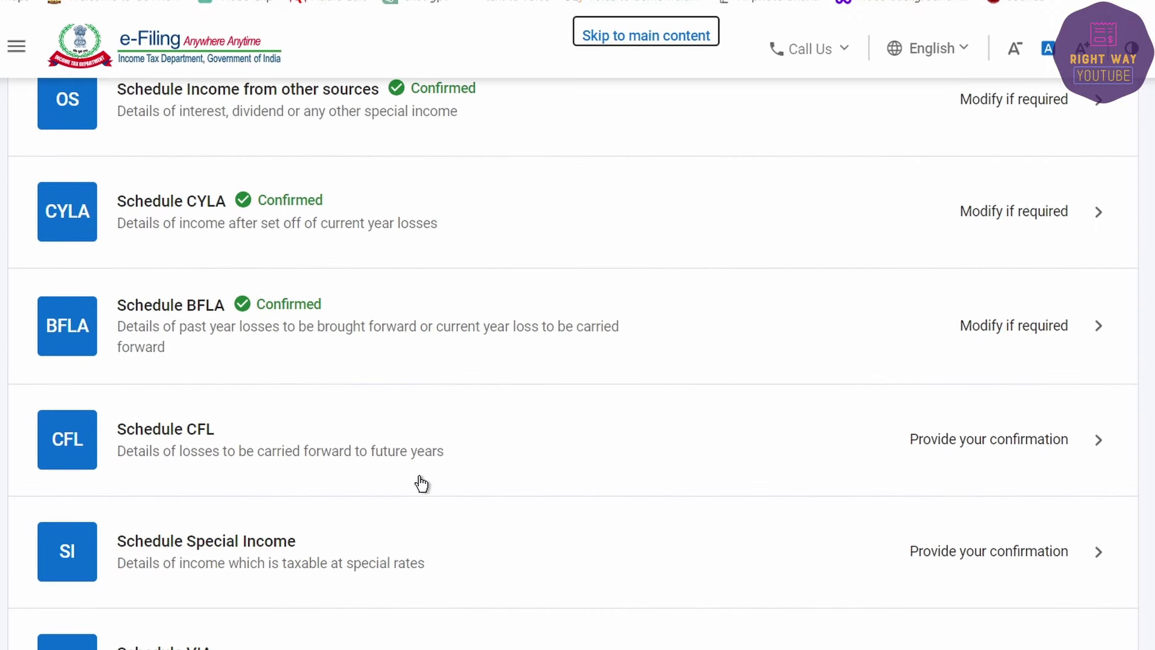
Step: Compute the carry-forward loss set off in Schedule CFL
left_click(361, 443)
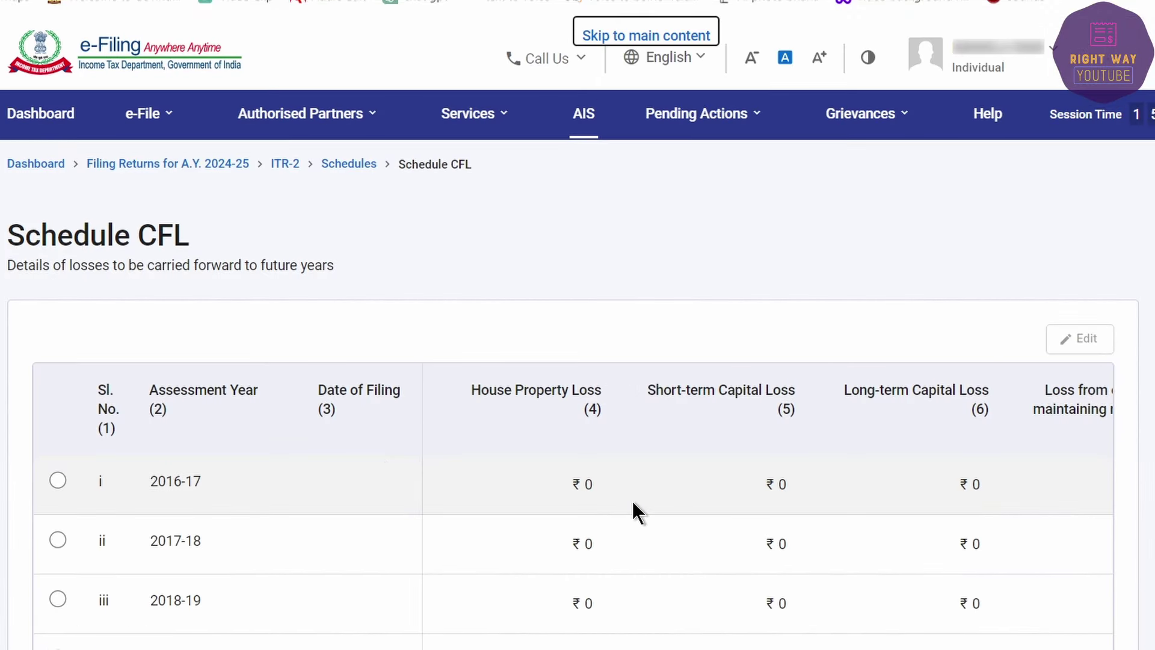
scroll(632, 504, "down", 10)
left_click(1054, 441)
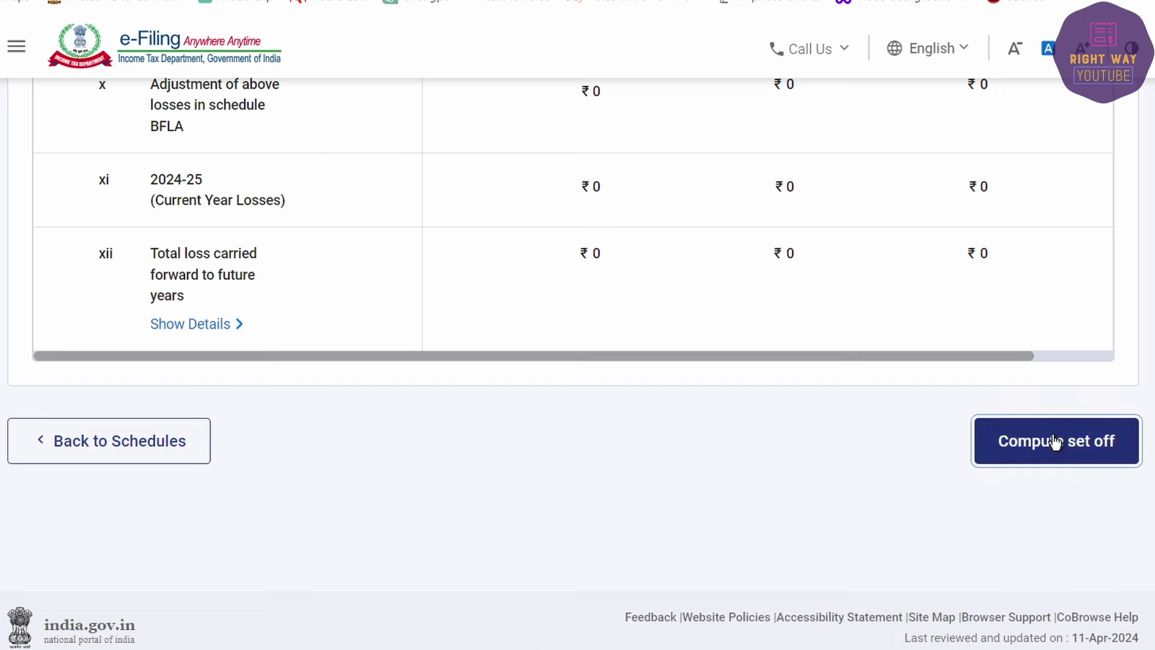
scroll(265, 462, "down", 8)
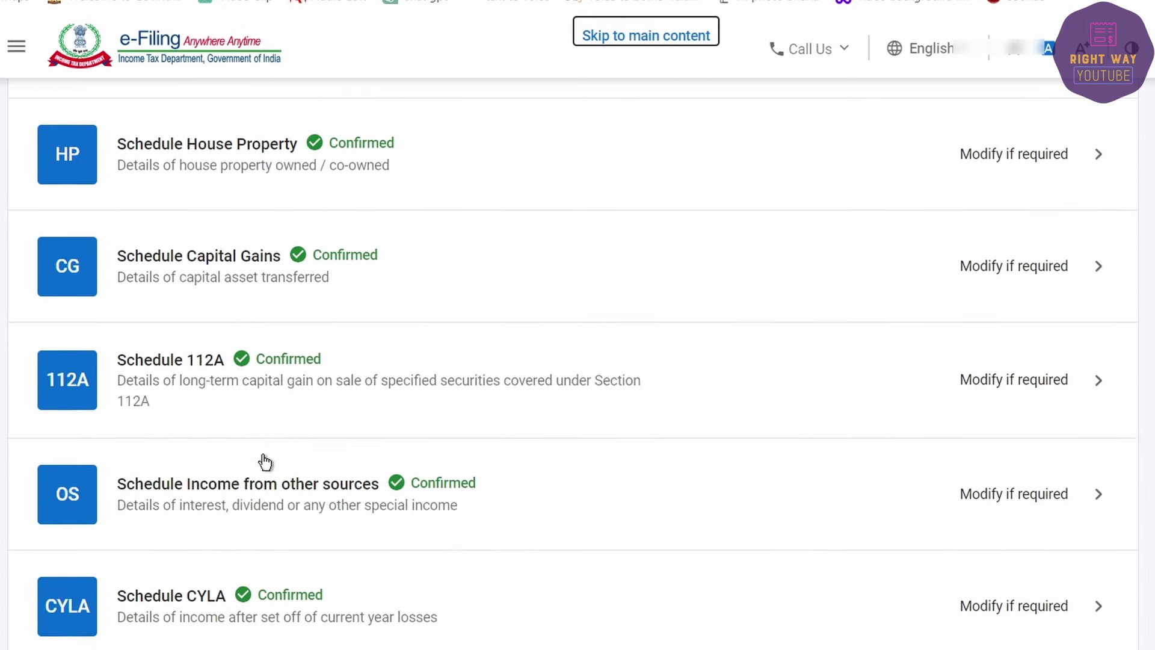
scroll(265, 462, "down", 8)
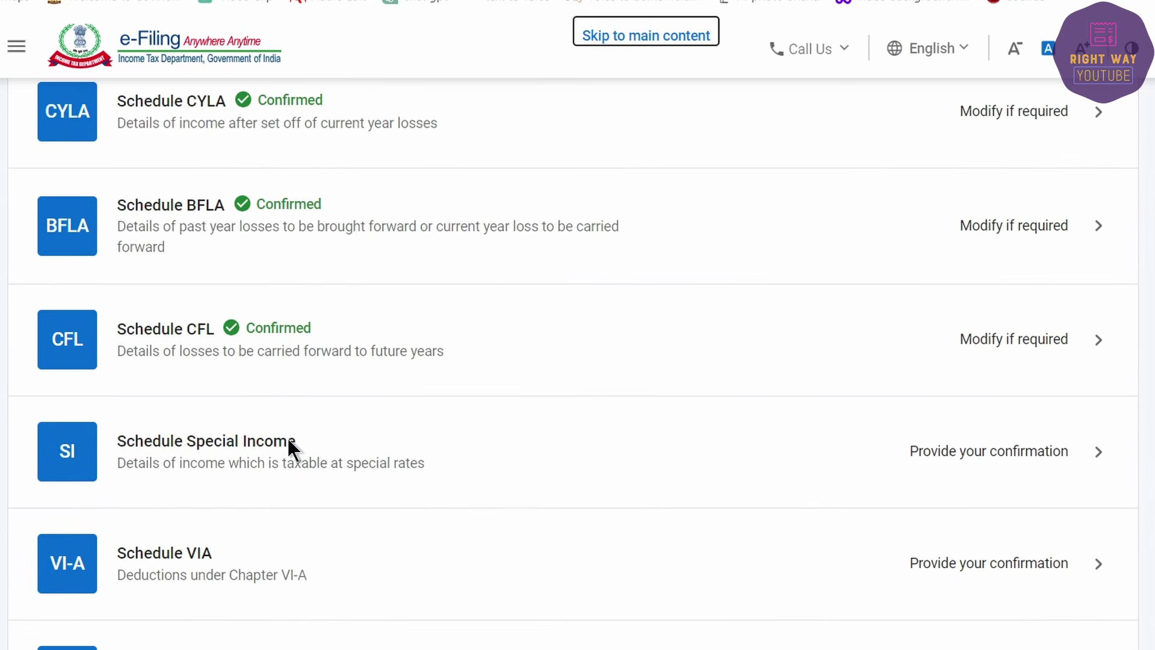
Step: Review Schedule SI's ₹66,997 special-rate income taxed ₹9,435, then confirm it
left_click(425, 456)
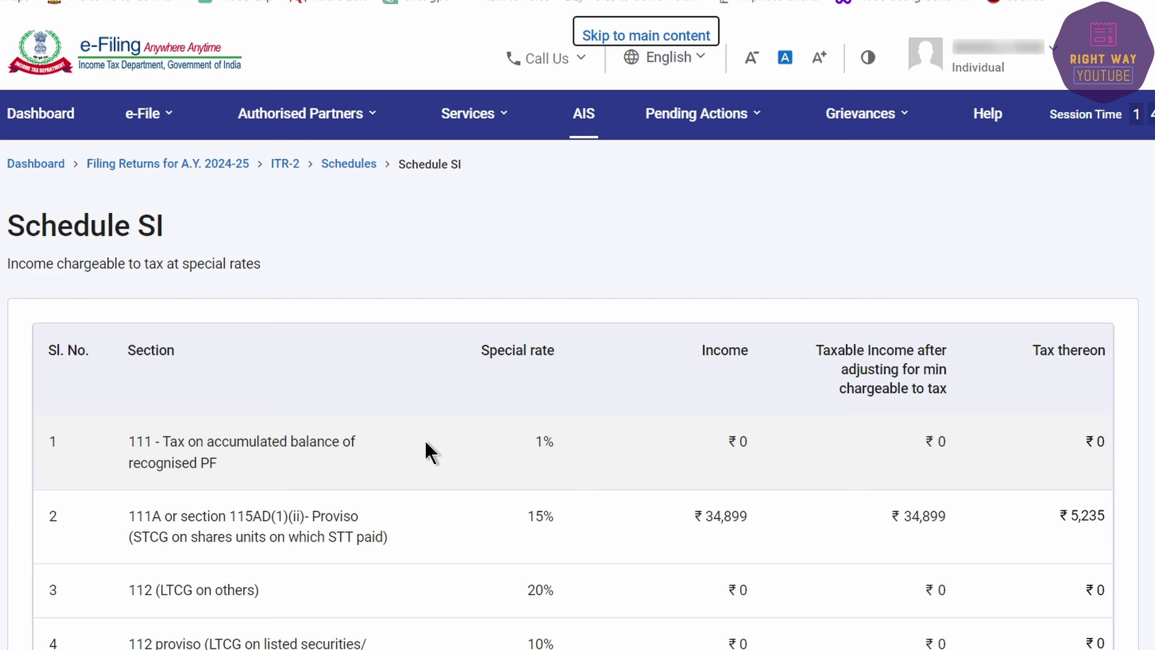
scroll(425, 444, "down", 9)
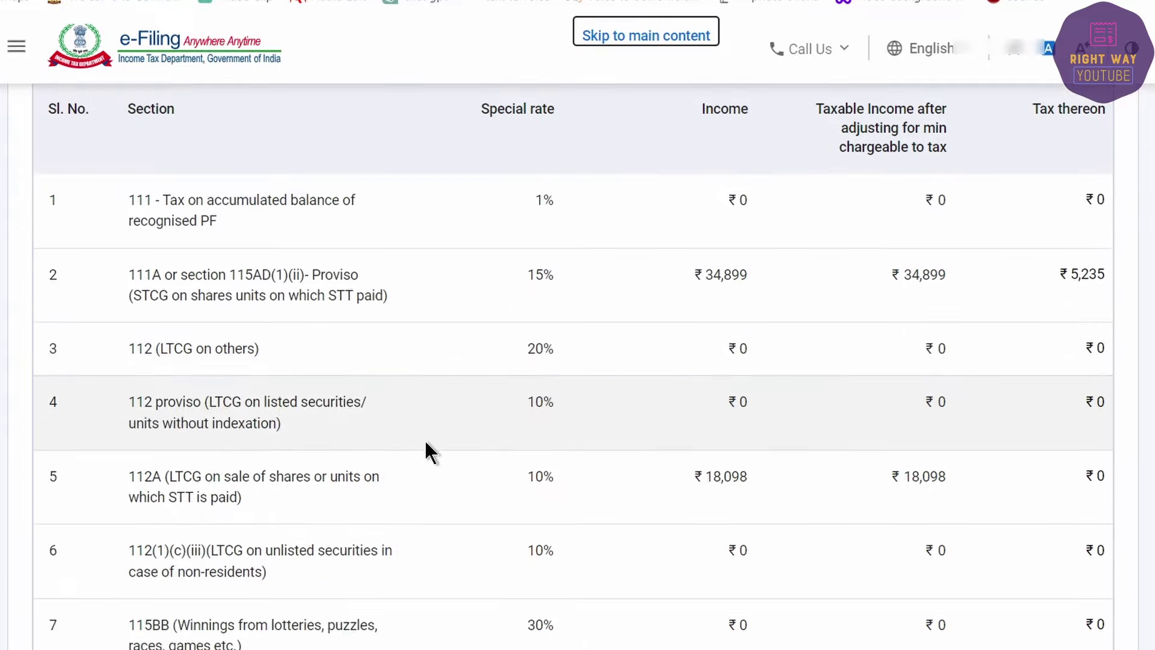
scroll(425, 443, "up", 7)
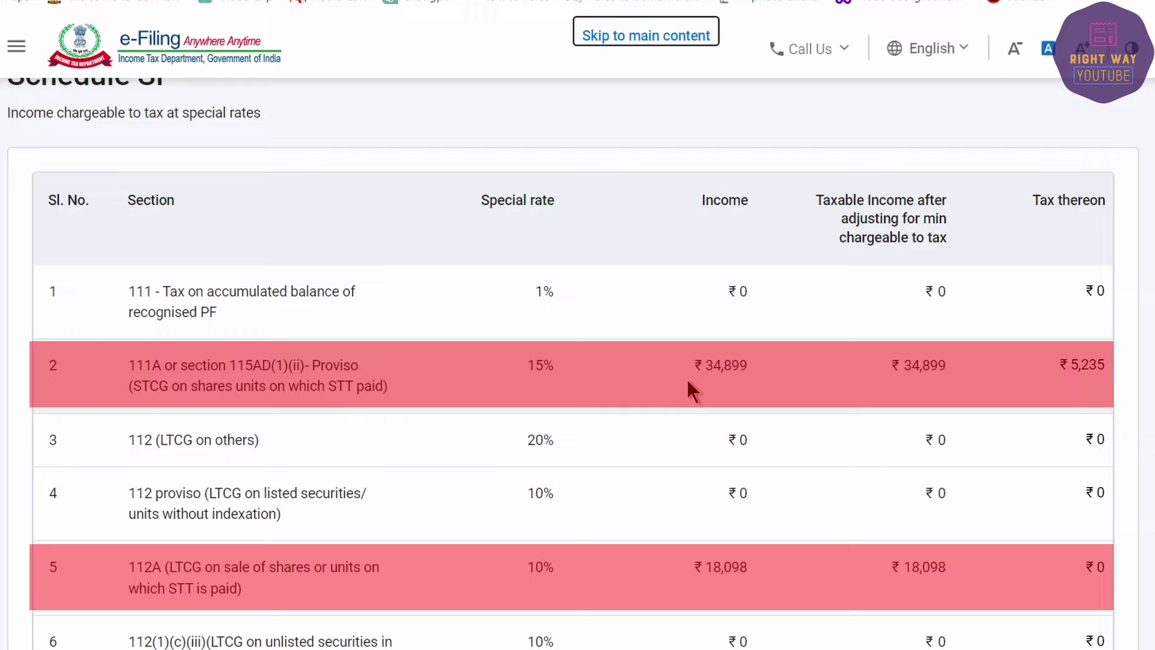
scroll(678, 392, "down", 15)
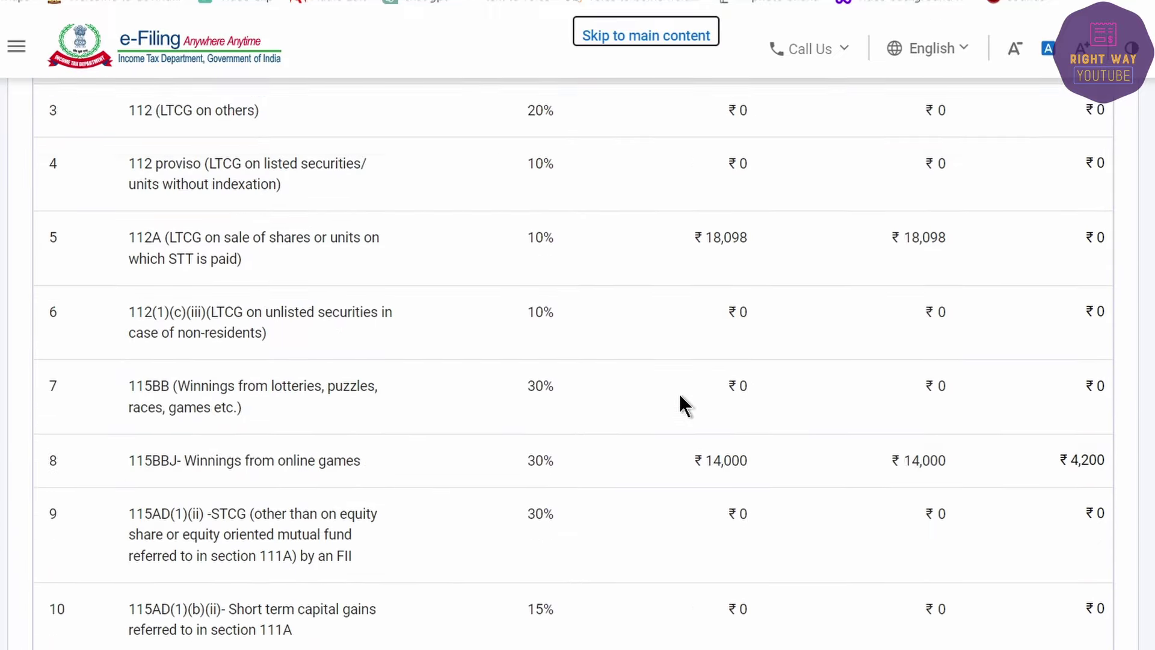
scroll(679, 392, "down", 20)
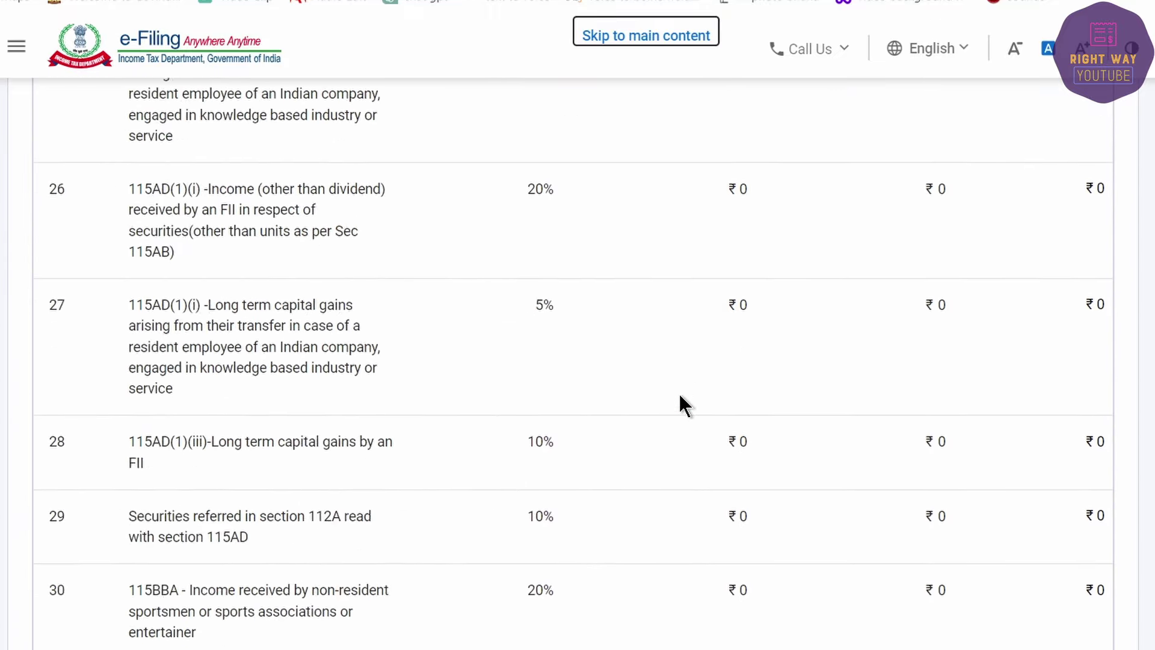
scroll(732, 460, "down", 20)
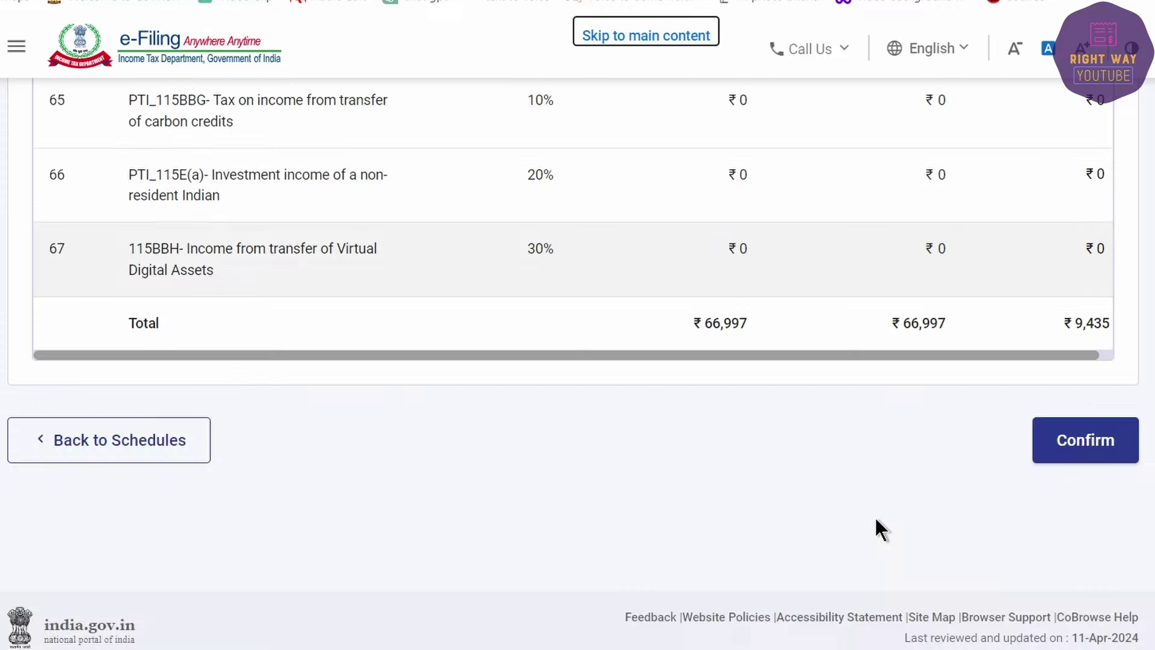
left_click(1071, 439)
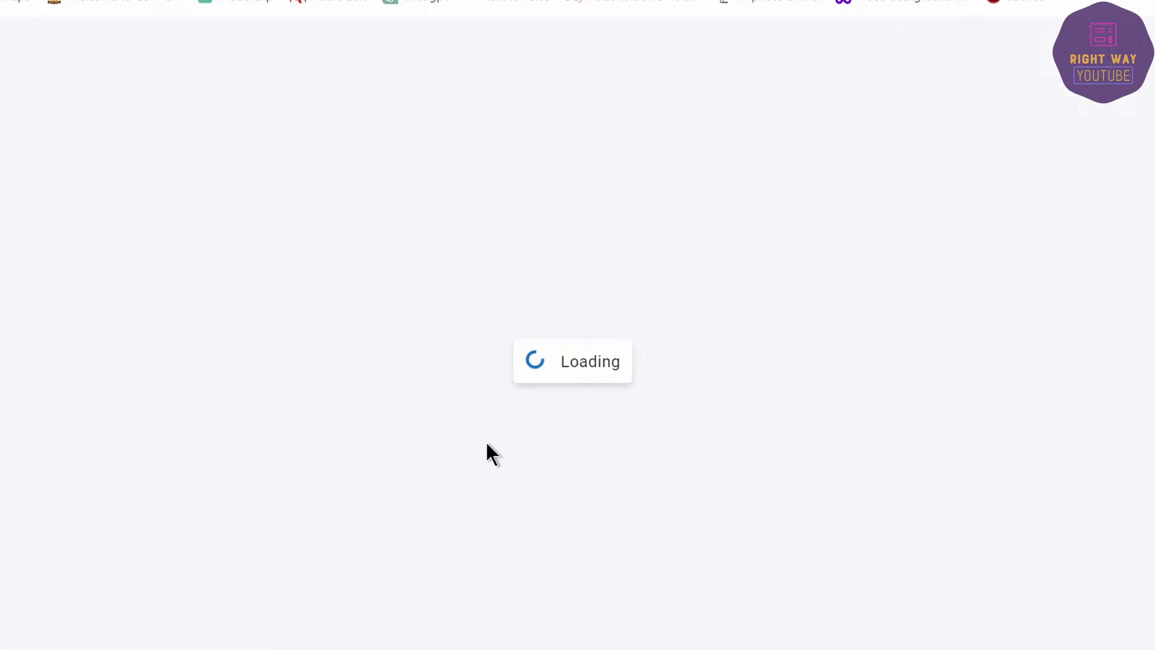
scroll(469, 443, "down", 2)
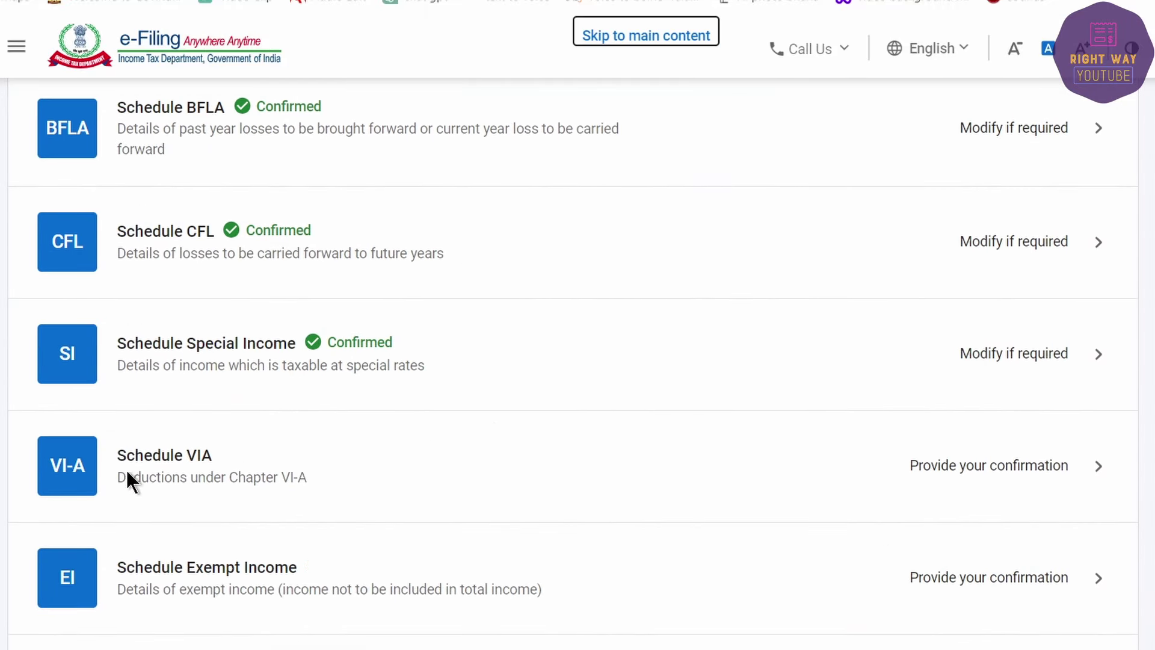
Step: Open Schedule VI-A and start a new Part B deduction entry
left_click(287, 471)
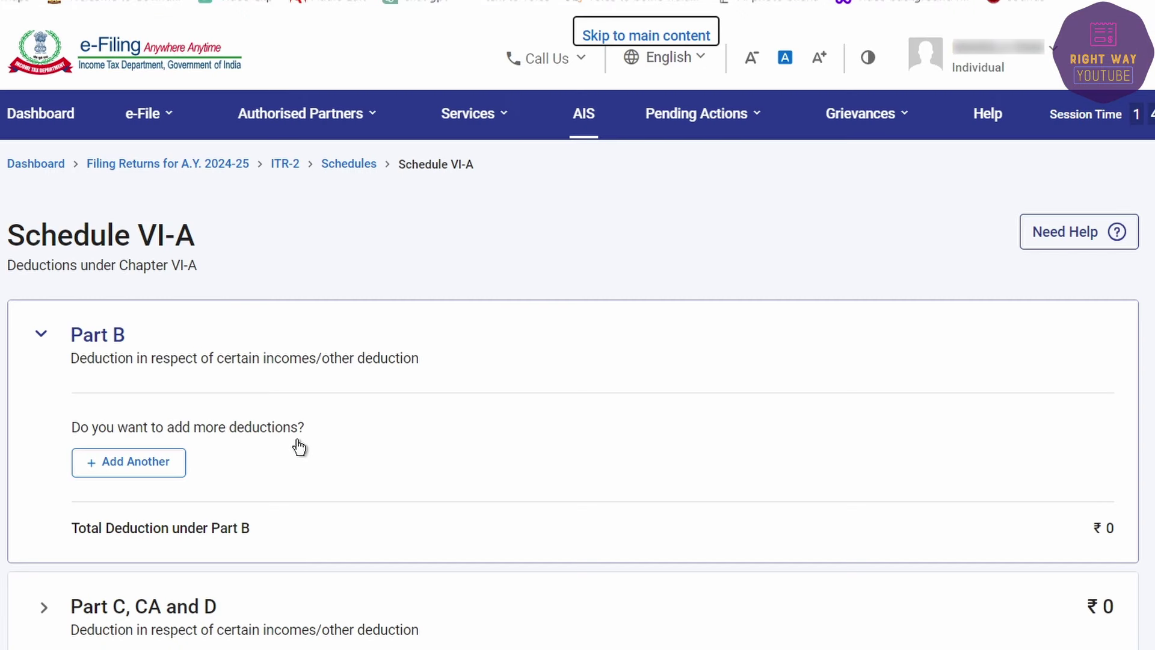
left_click(53, 332)
left_click(40, 335)
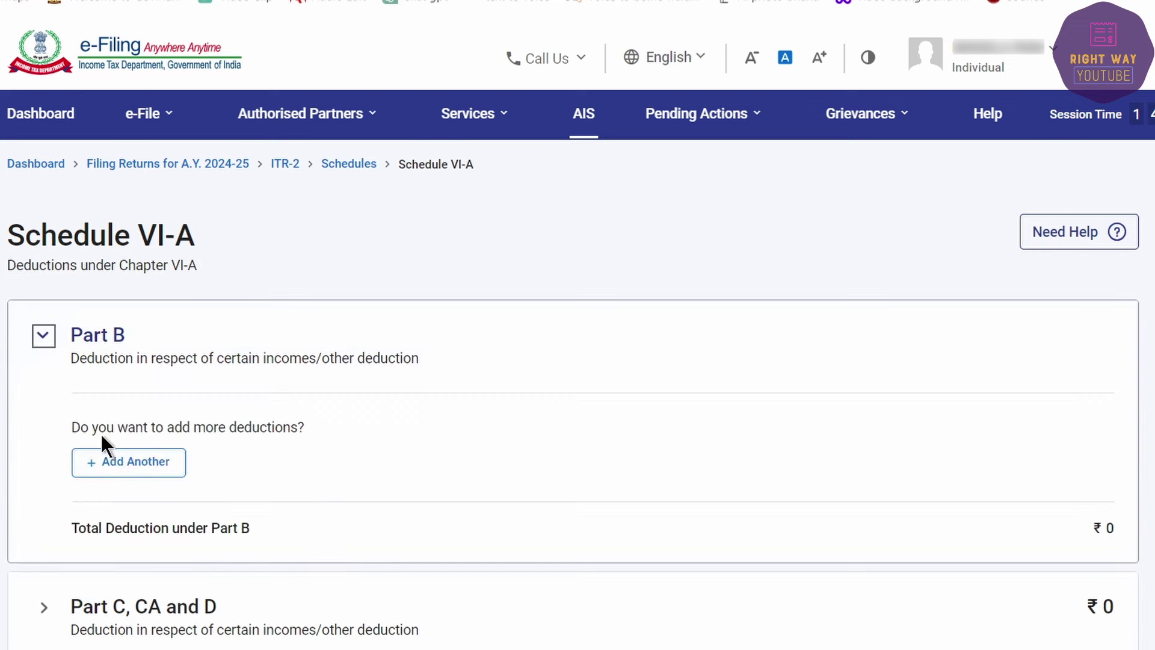
left_click(115, 460)
scroll(601, 528, "down", 5)
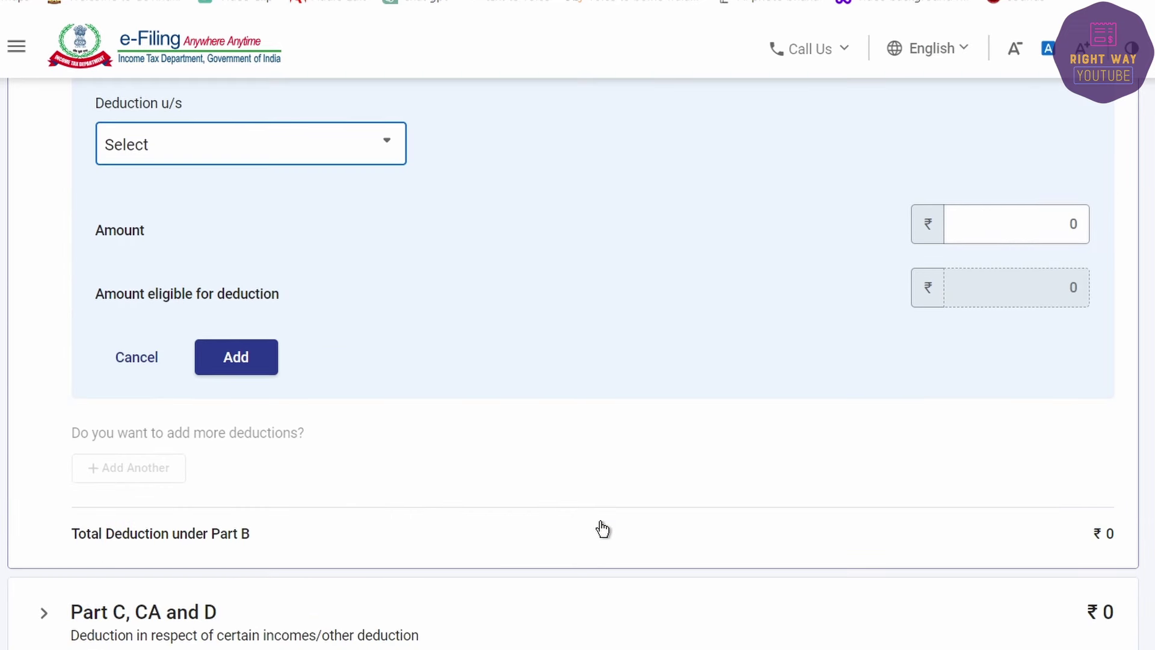
left_click(187, 152)
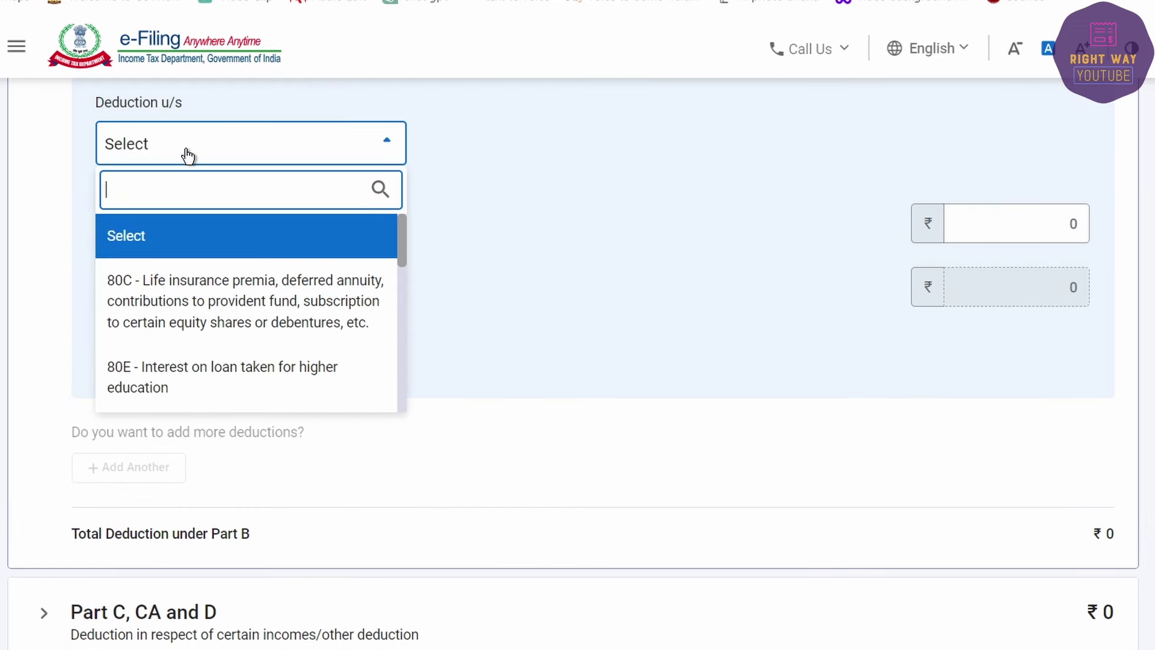
left_click(716, 251)
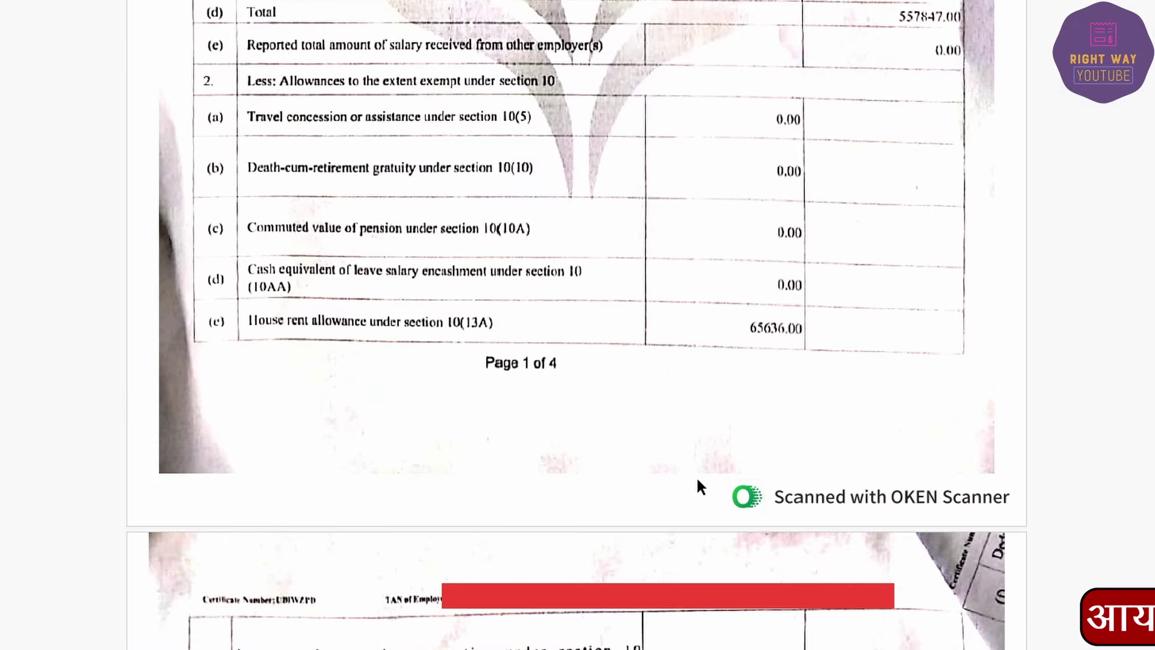
scroll(698, 478, "down", 13)
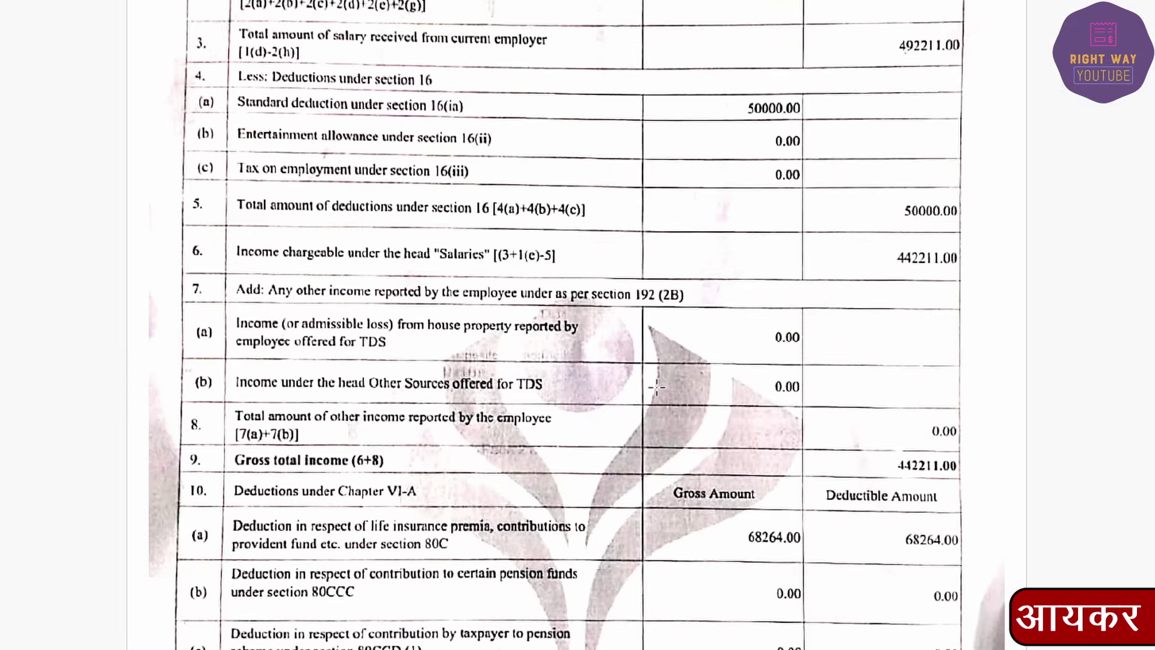
scroll(657, 388, "down", 2)
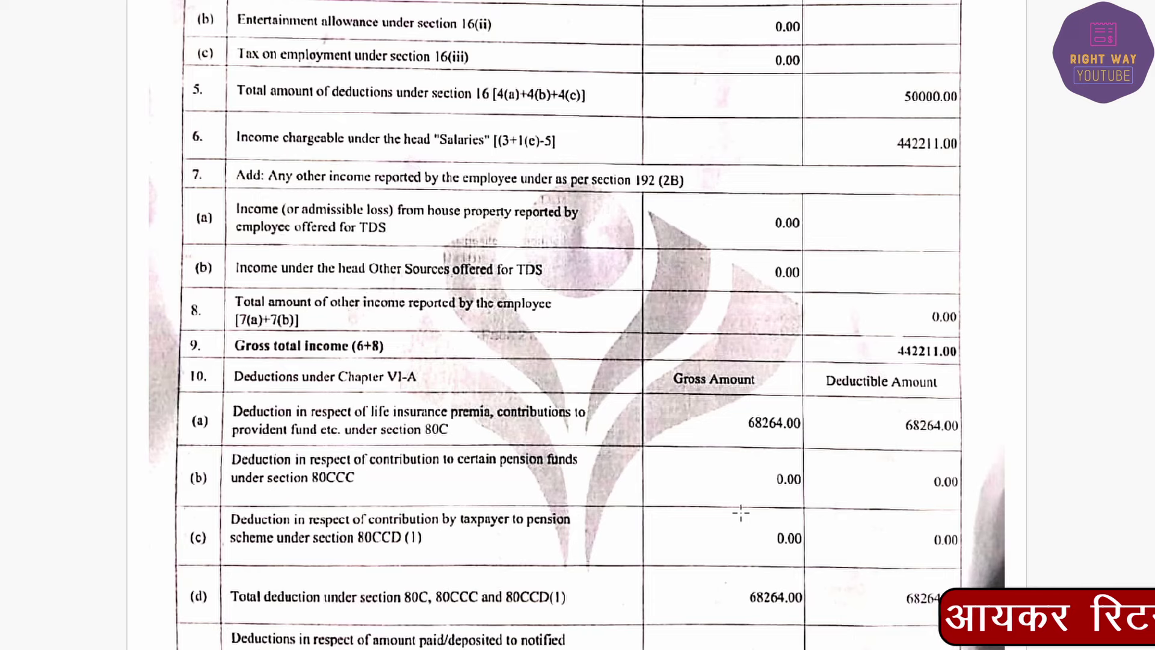
scroll(741, 513, "down", 2)
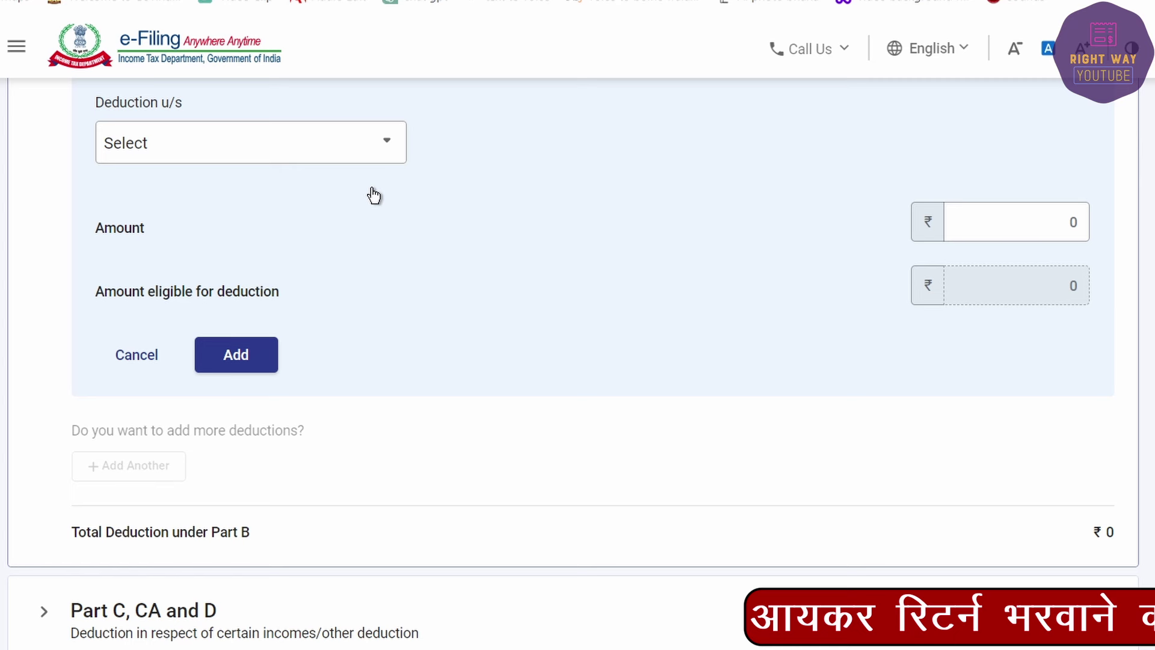
Step: Select section 80C, enter 68,264 as the investment amount and add it
left_click(297, 142)
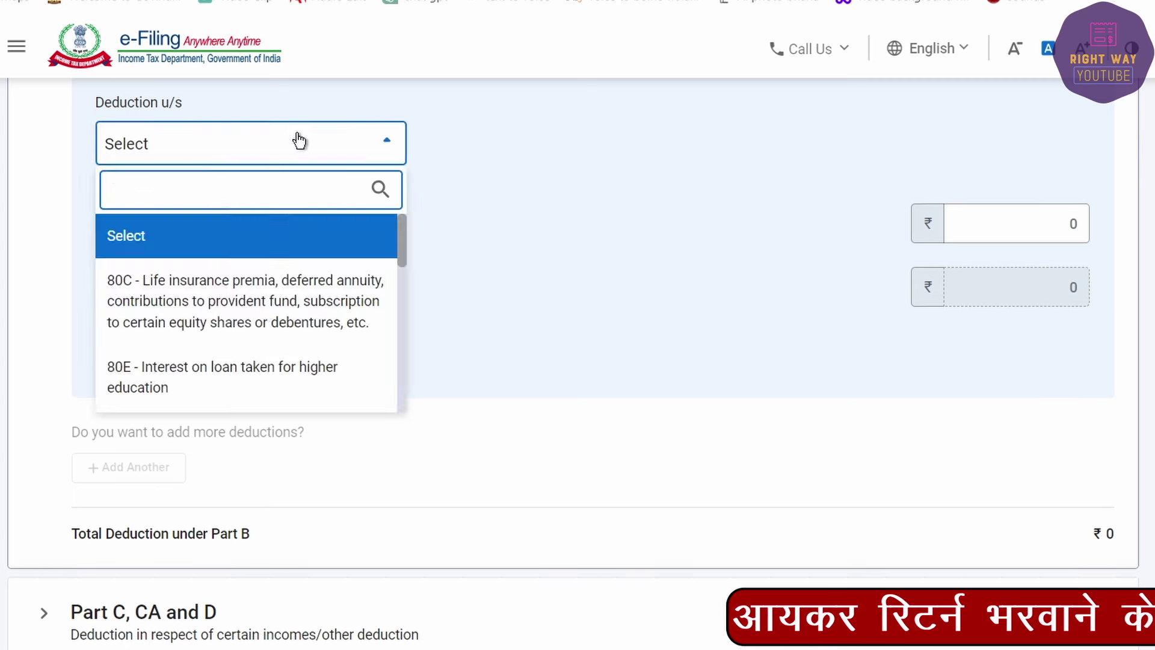
left_click(284, 295)
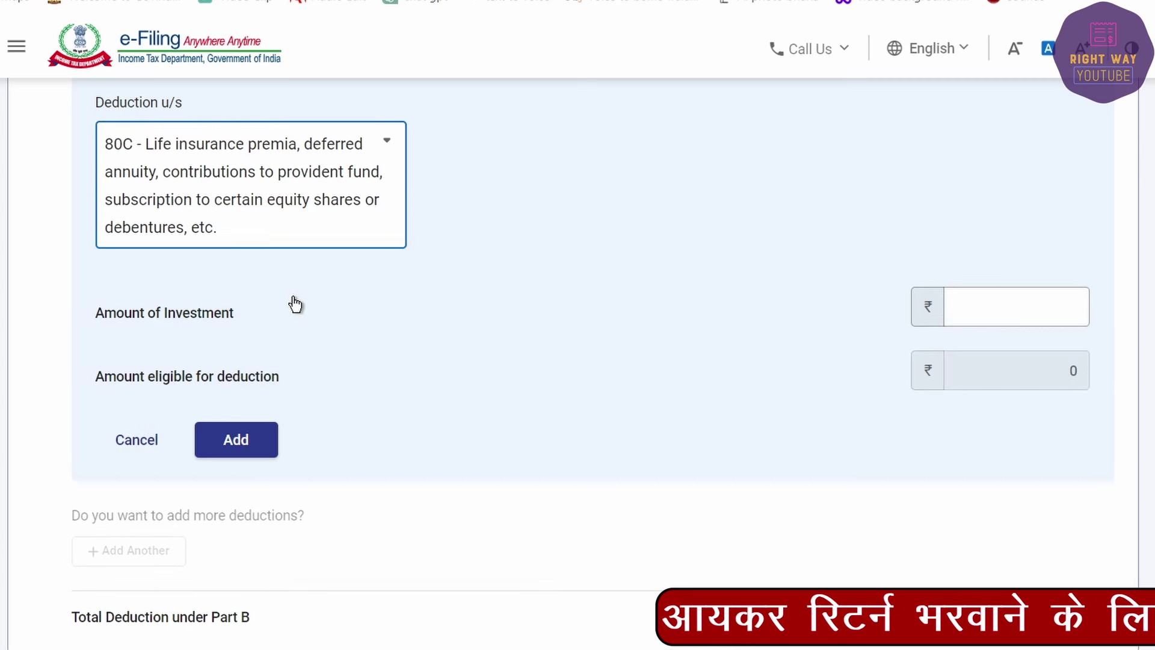
left_click(1032, 312)
type("6")
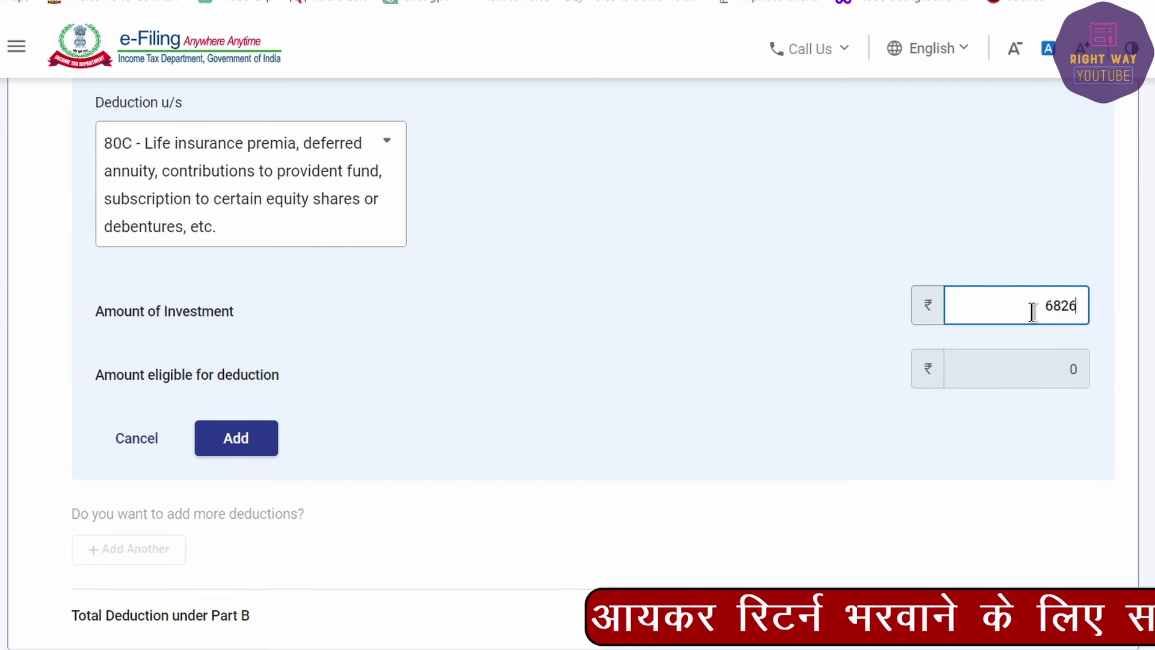
type("8,264")
left_click(250, 441)
left_click(263, 587)
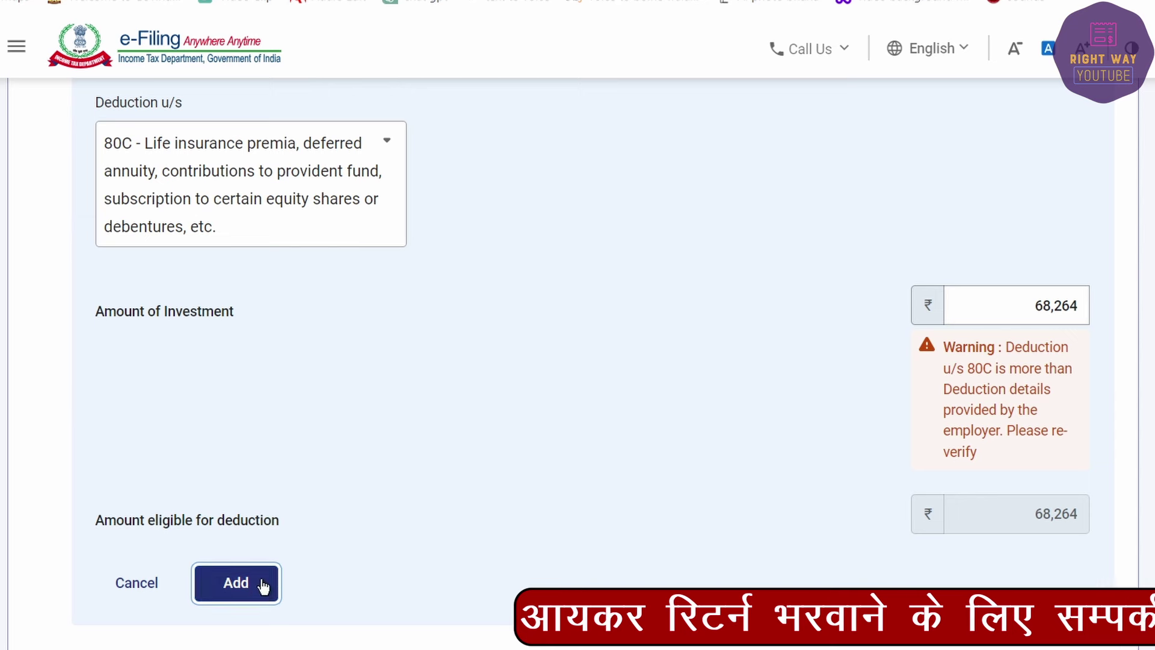
left_click(233, 595)
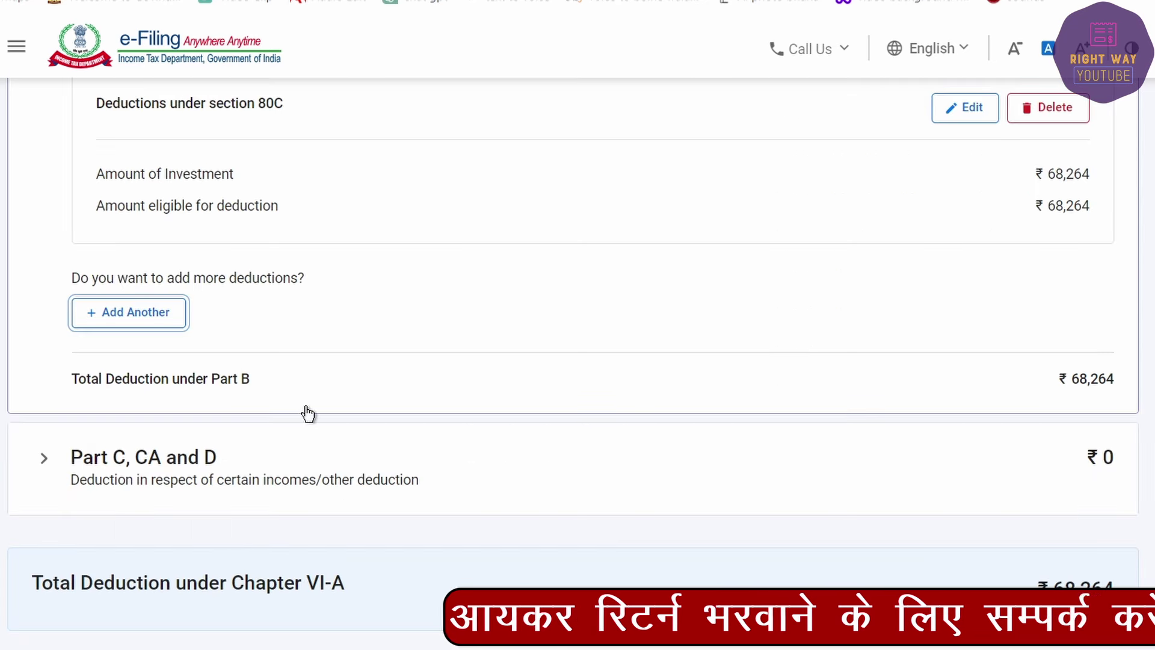
Step: Cancel the extra Part B deduction form, leaving only the 80C ₹68,264 entry
scroll(270, 391, "up", 3)
left_click(148, 512)
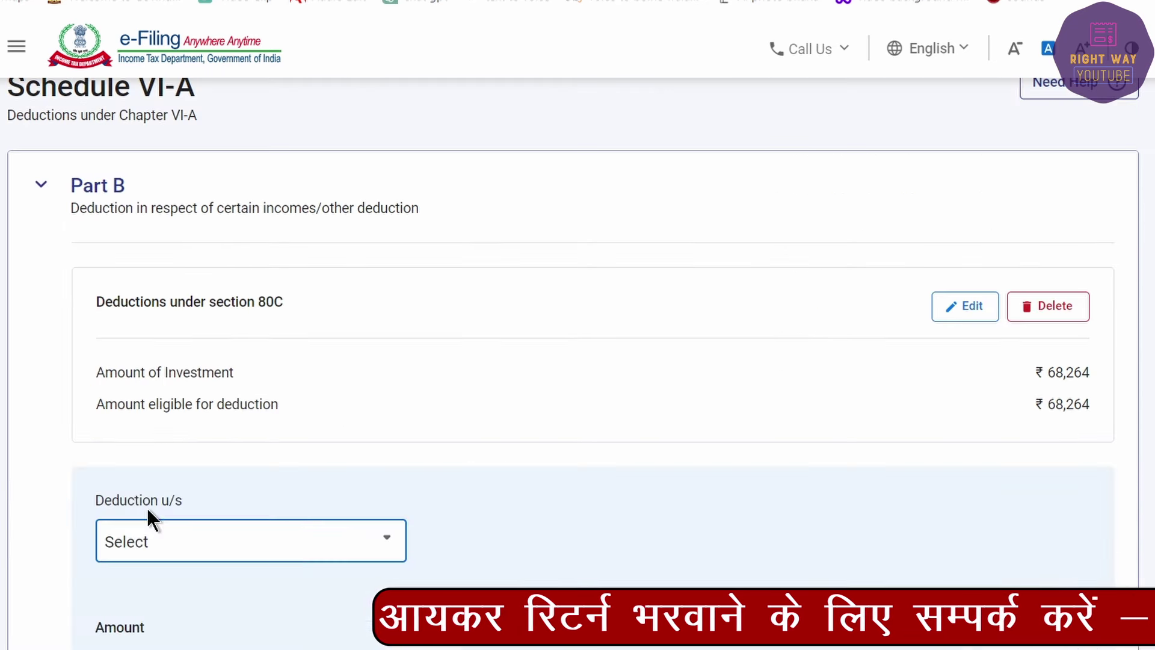
scroll(207, 567, "down", 3)
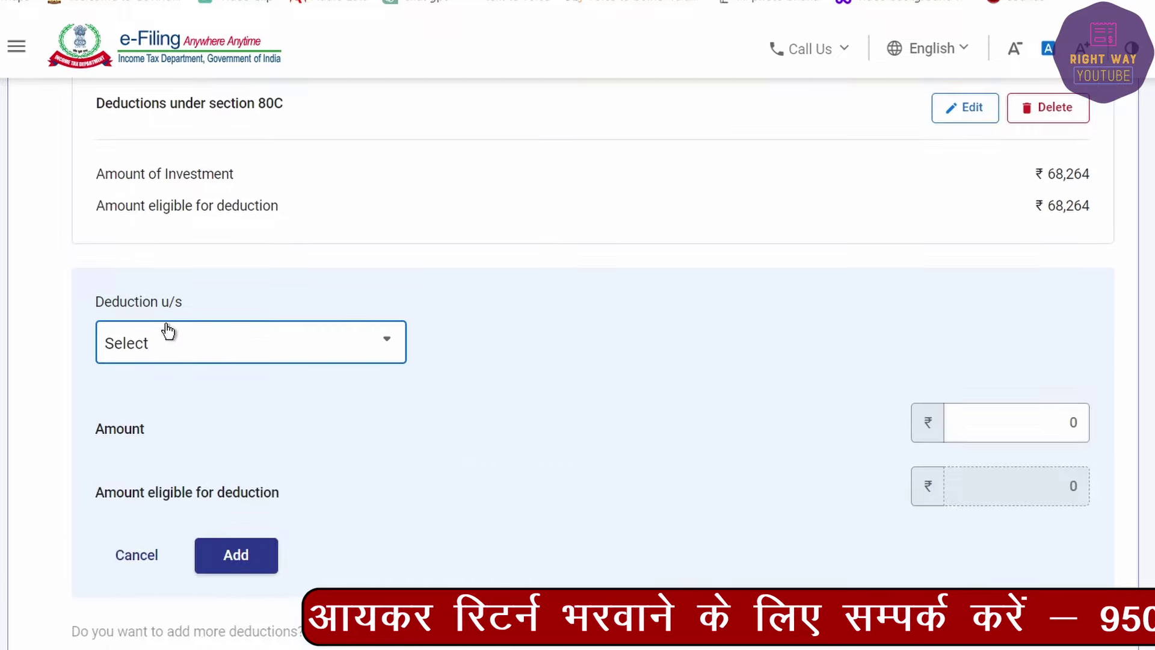
left_click(165, 330)
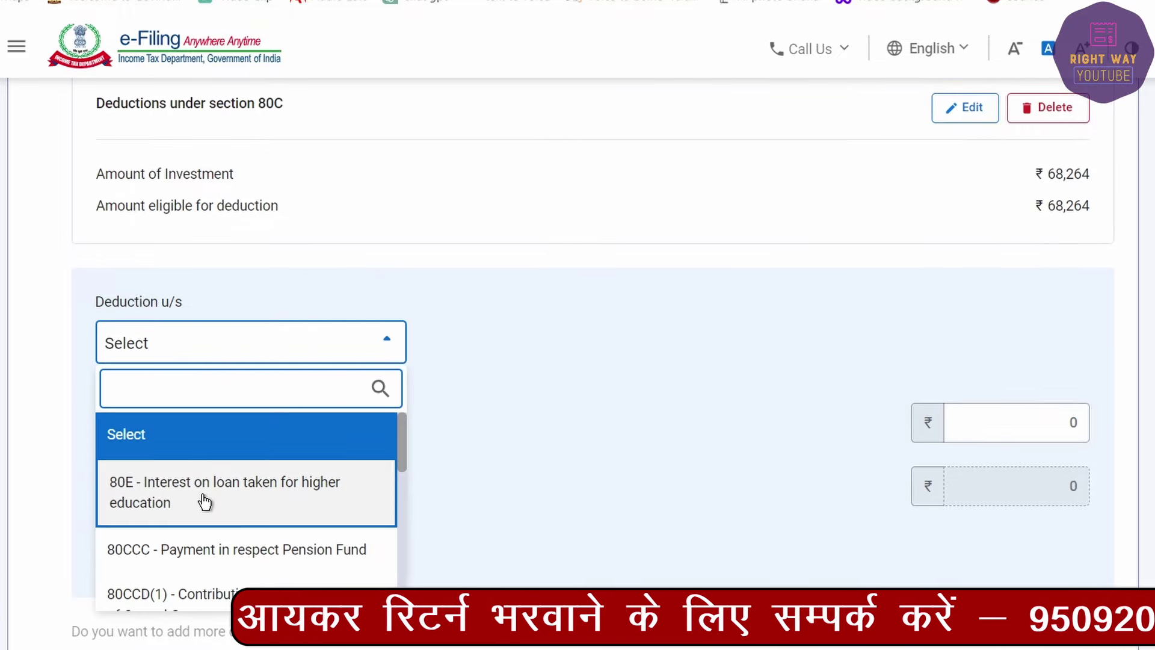
scroll(205, 503, "down", 3)
scroll(168, 533, "up", 2)
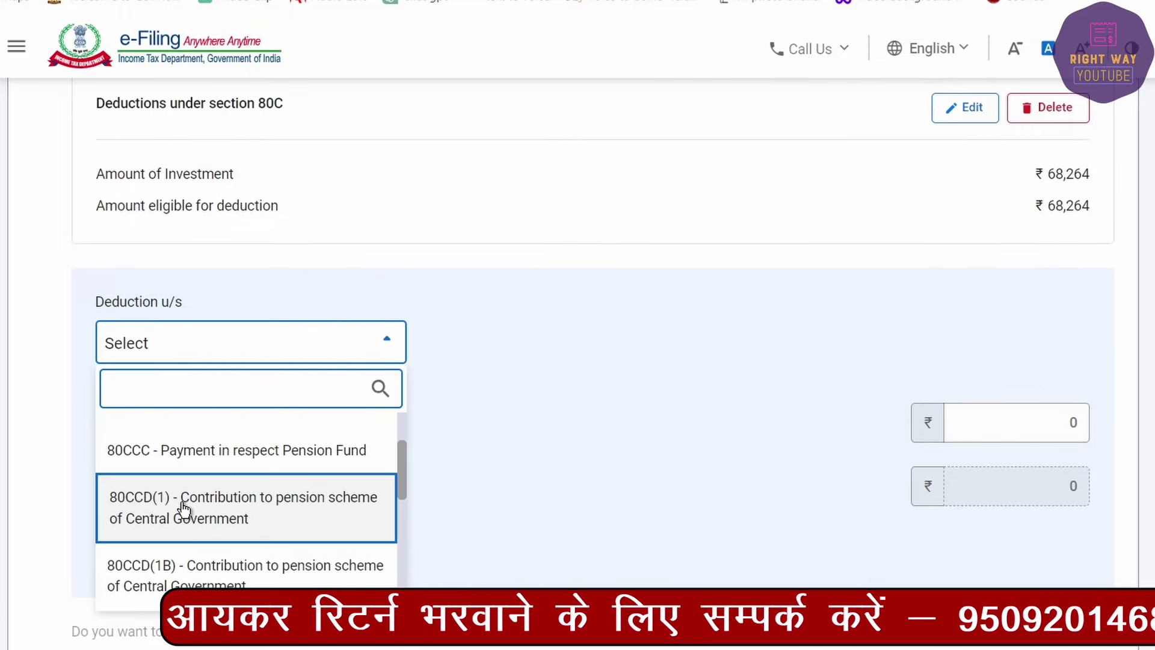
scroll(186, 523, "down", 3)
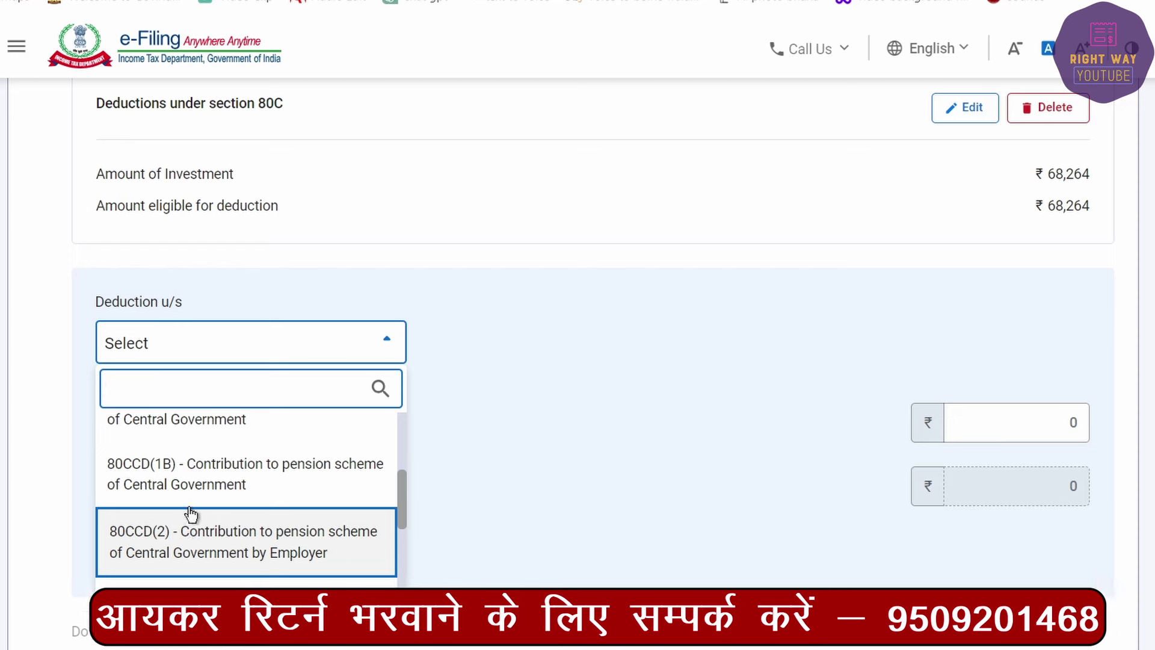
scroll(193, 542, "down", 3)
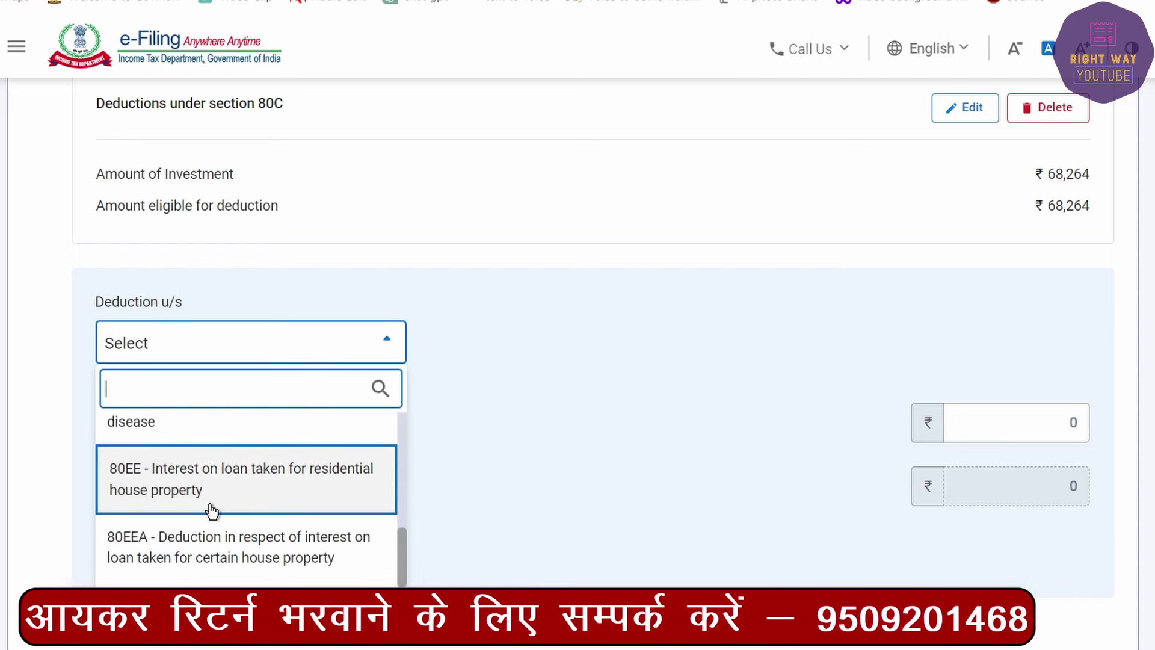
scroll(205, 513, "up", 2)
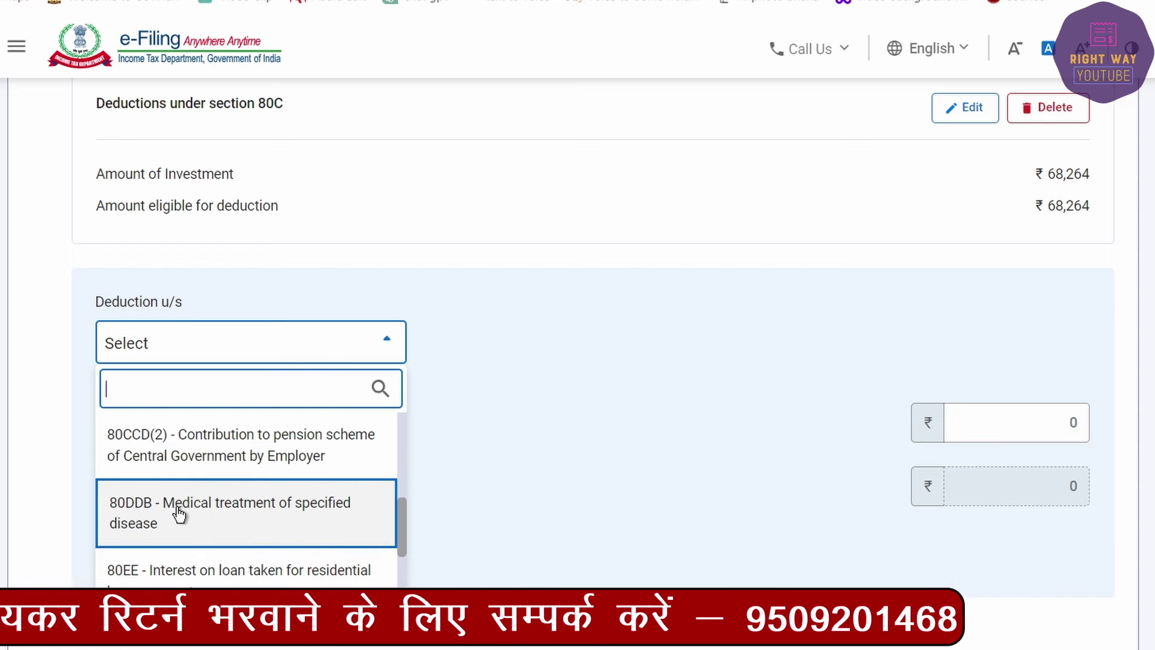
scroll(179, 514, "down", 2)
scroll(180, 514, "down", 1)
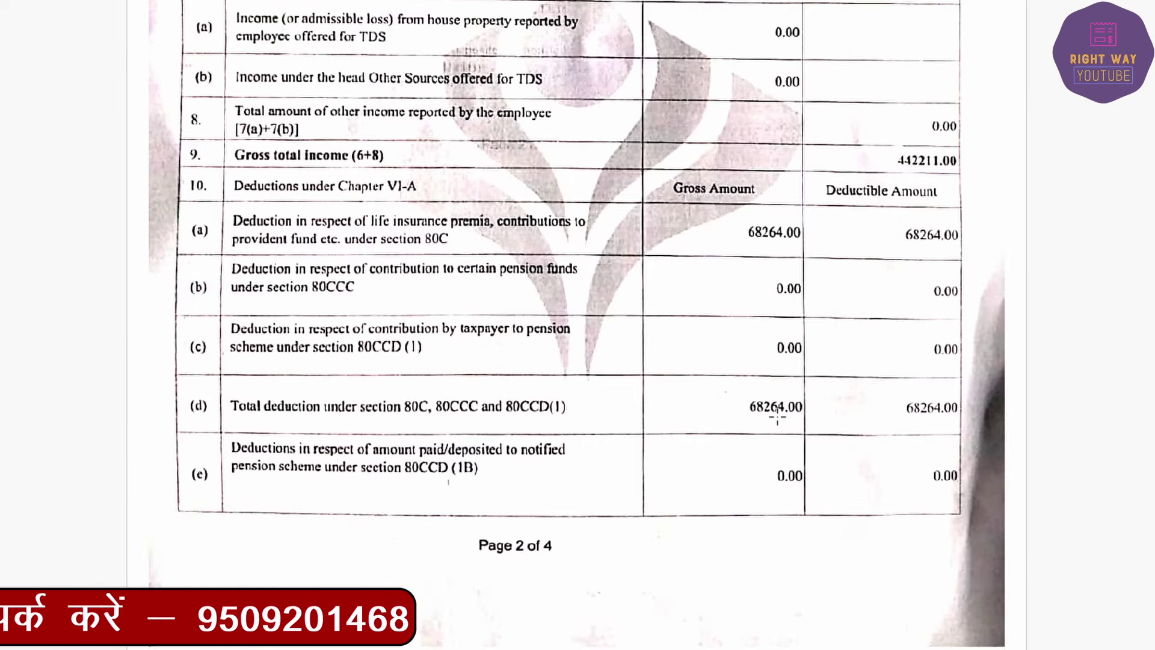
scroll(777, 415, "down", 20)
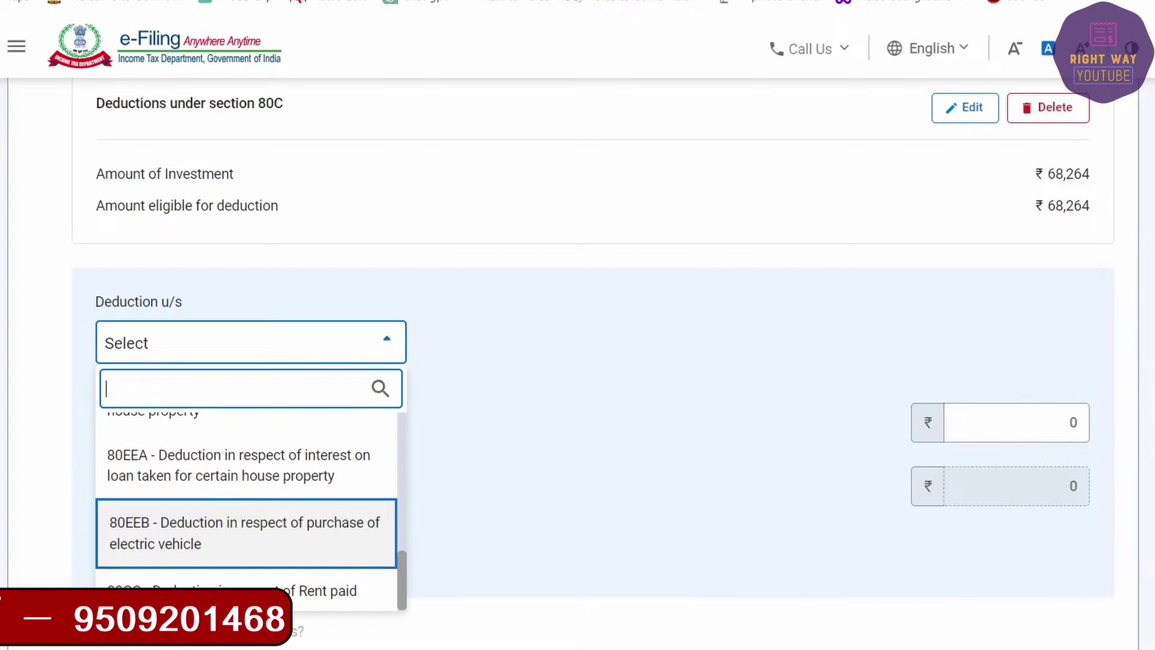
left_click(155, 563)
left_click(155, 563)
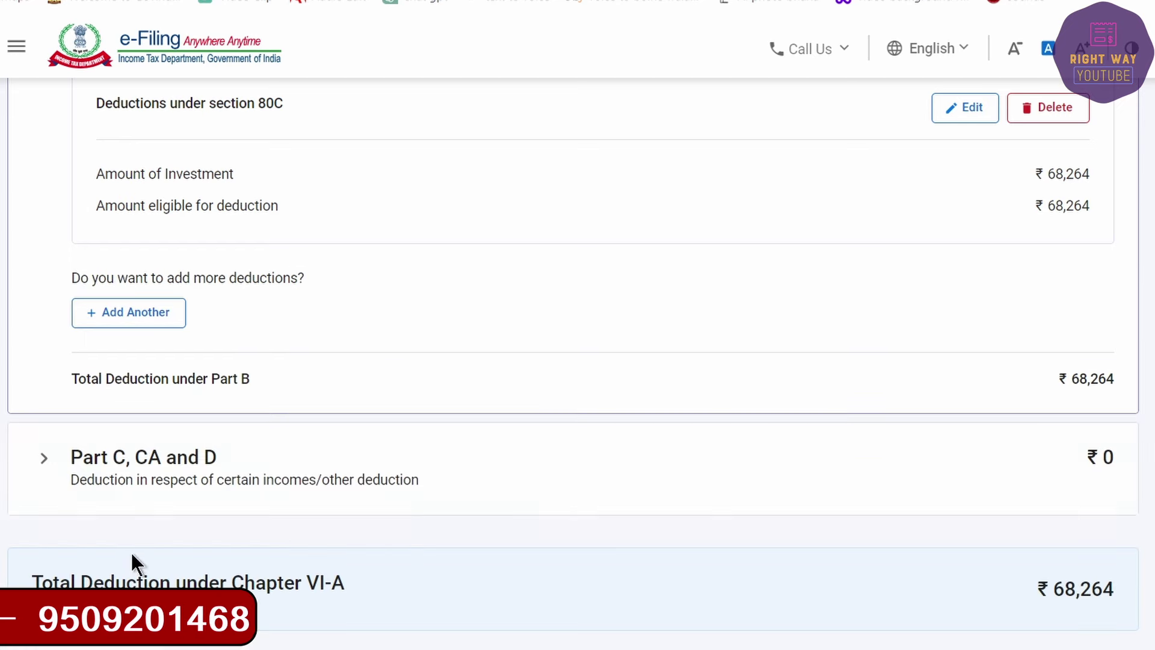
Step: Tick the 80QQB and 80RRB entries under Part C, CA and D and delete them
left_click(44, 459)
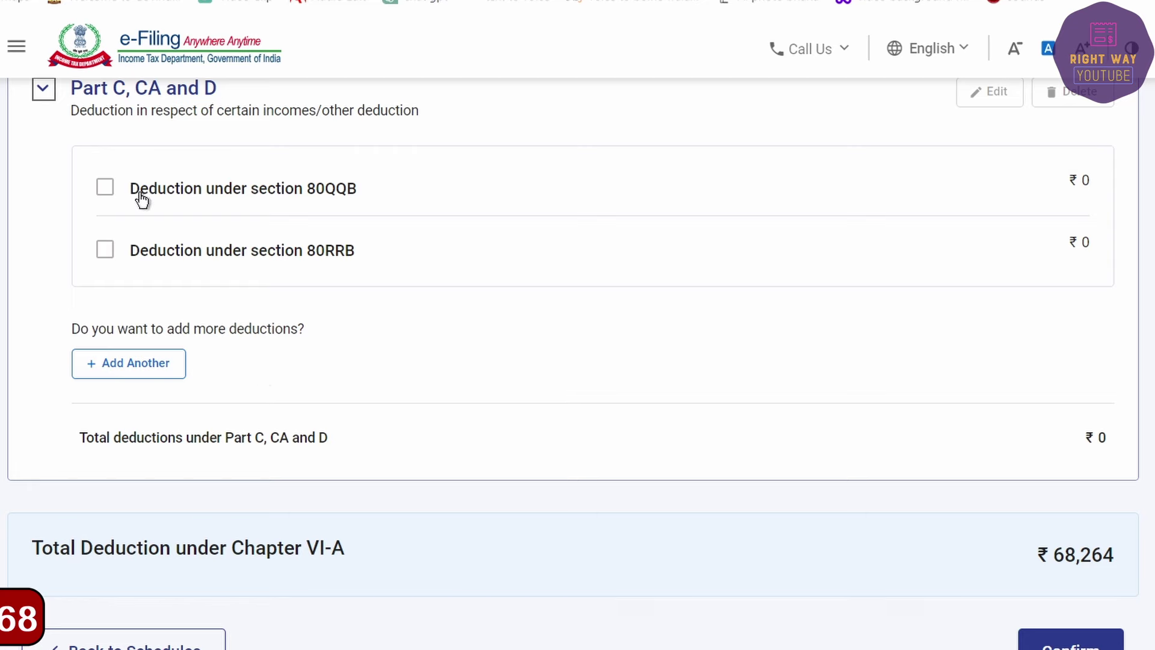
left_click(105, 187)
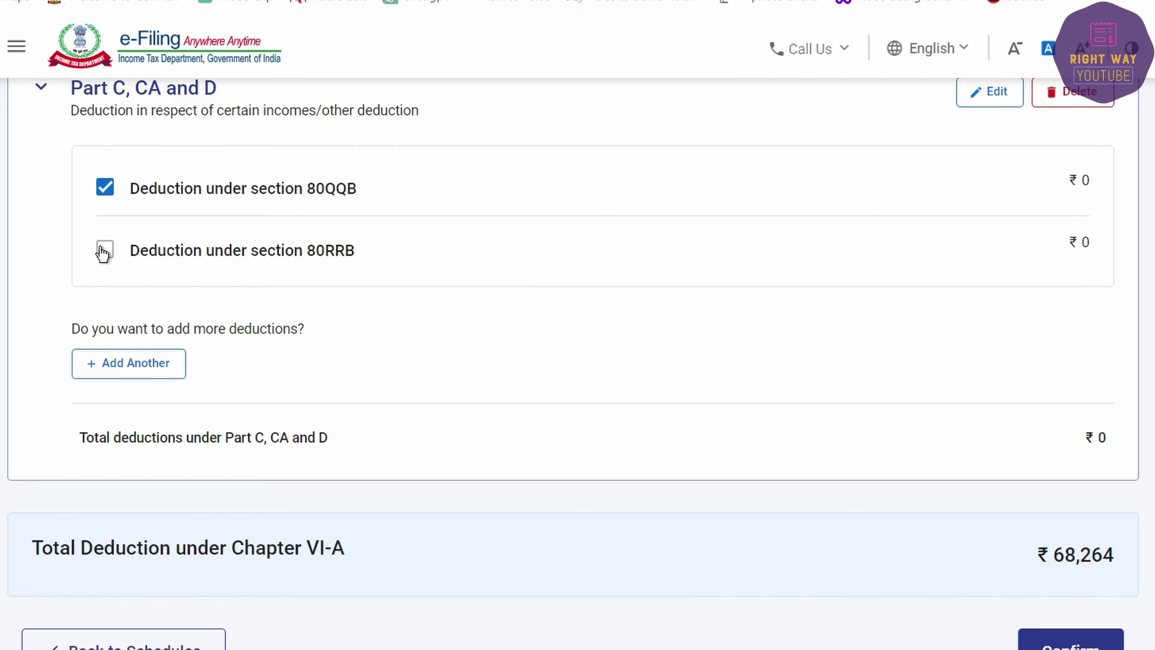
left_click(105, 250)
scroll(529, 364, "up", 5)
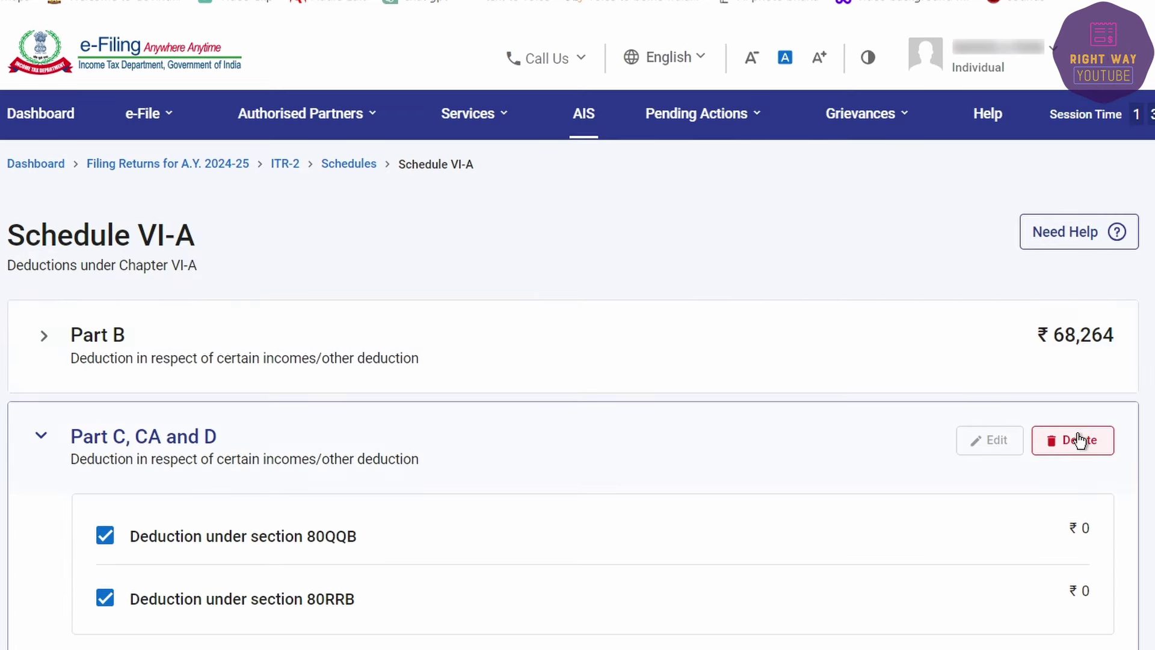
left_click(1078, 440)
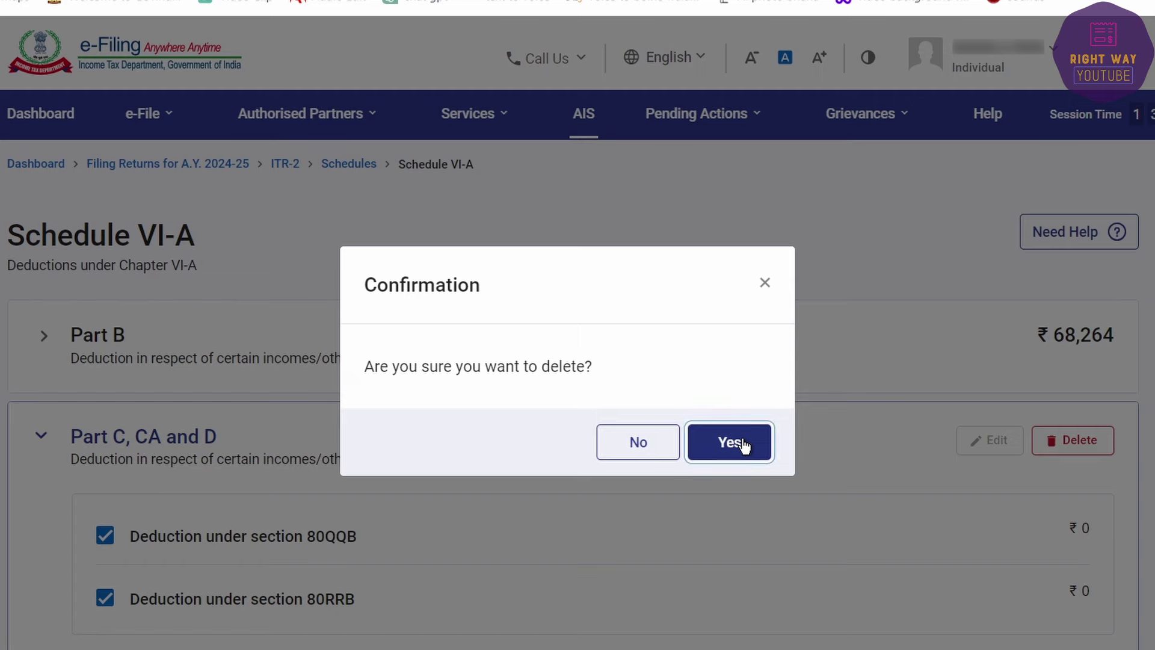
left_click(750, 444)
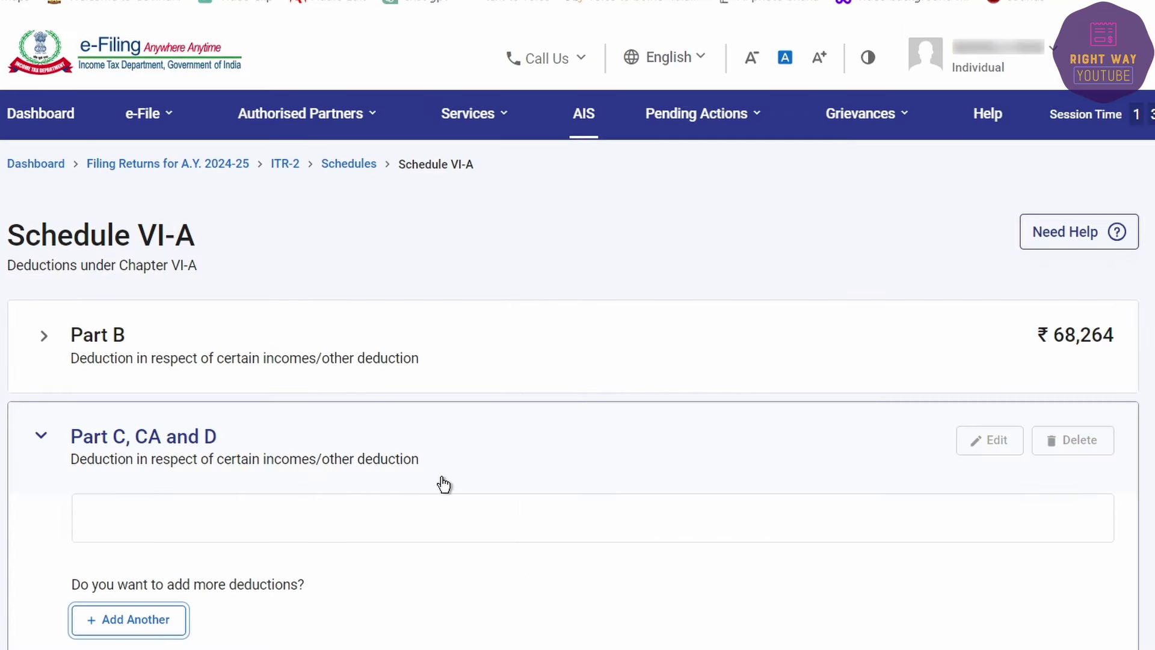
scroll(120, 388, "down", 4)
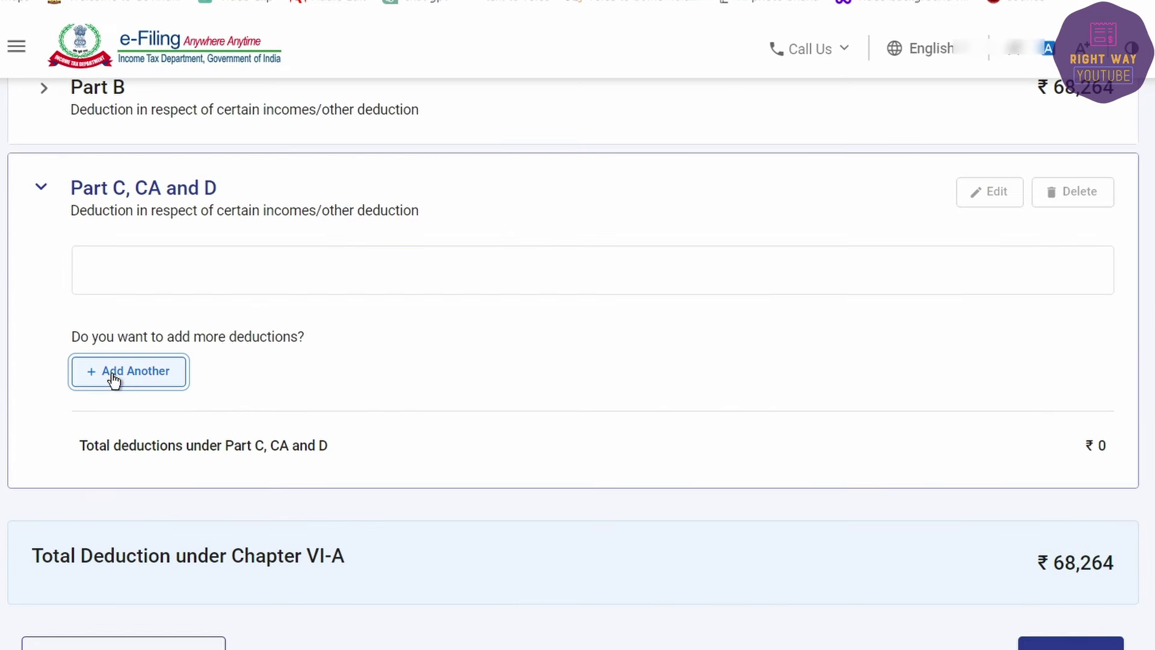
Step: Add a new 80TTA deduction entry with ₹2,560 savings bank interest
left_click(114, 380)
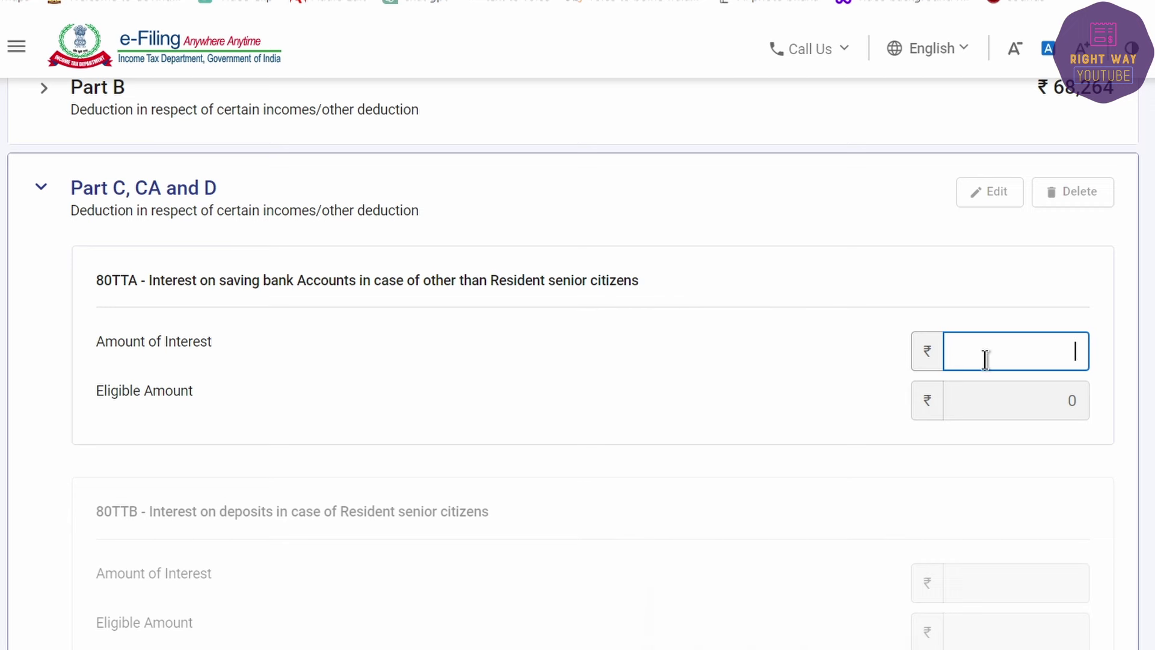
left_click(775, 608)
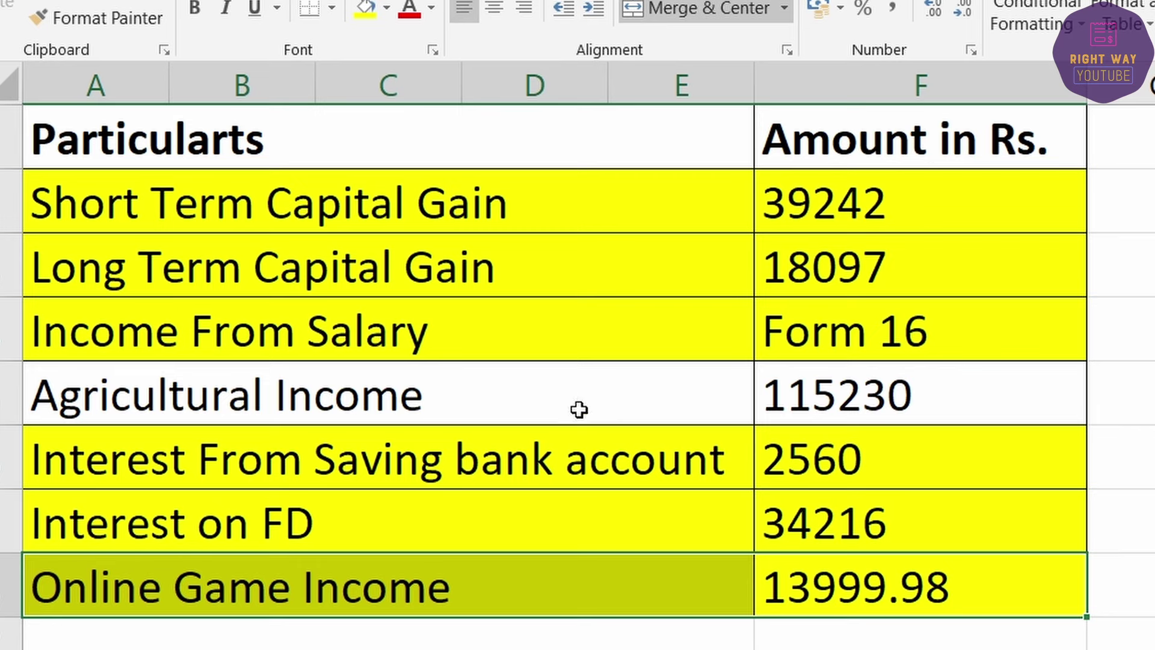
left_click(850, 459)
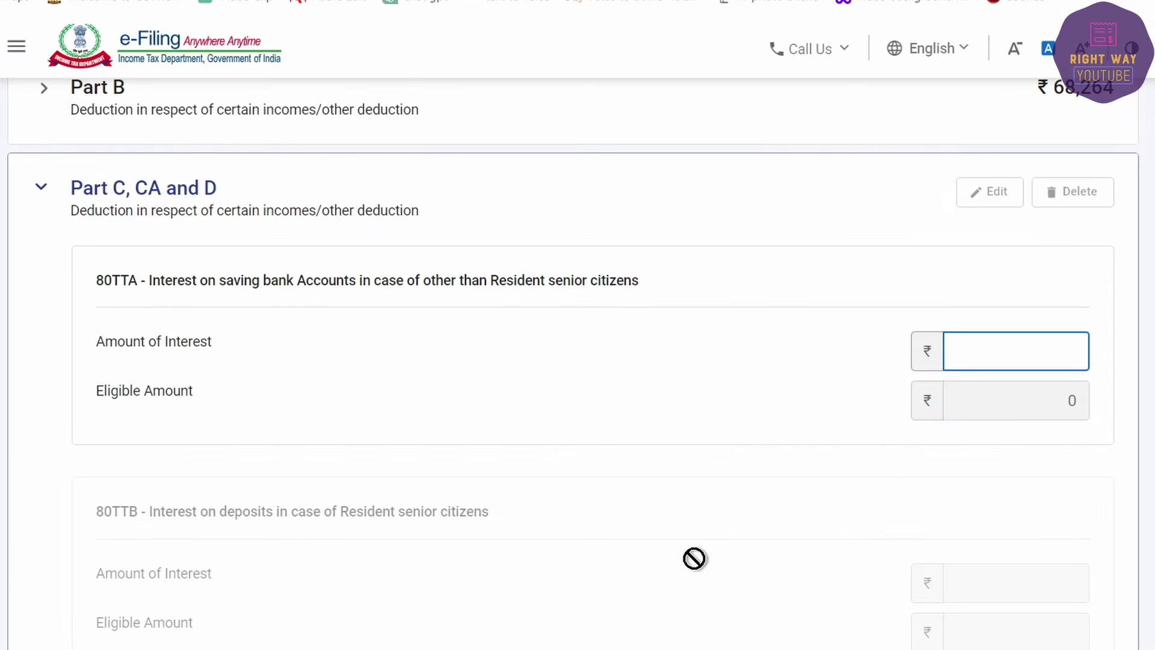
type("0")
key("Tab")
key("Tab")
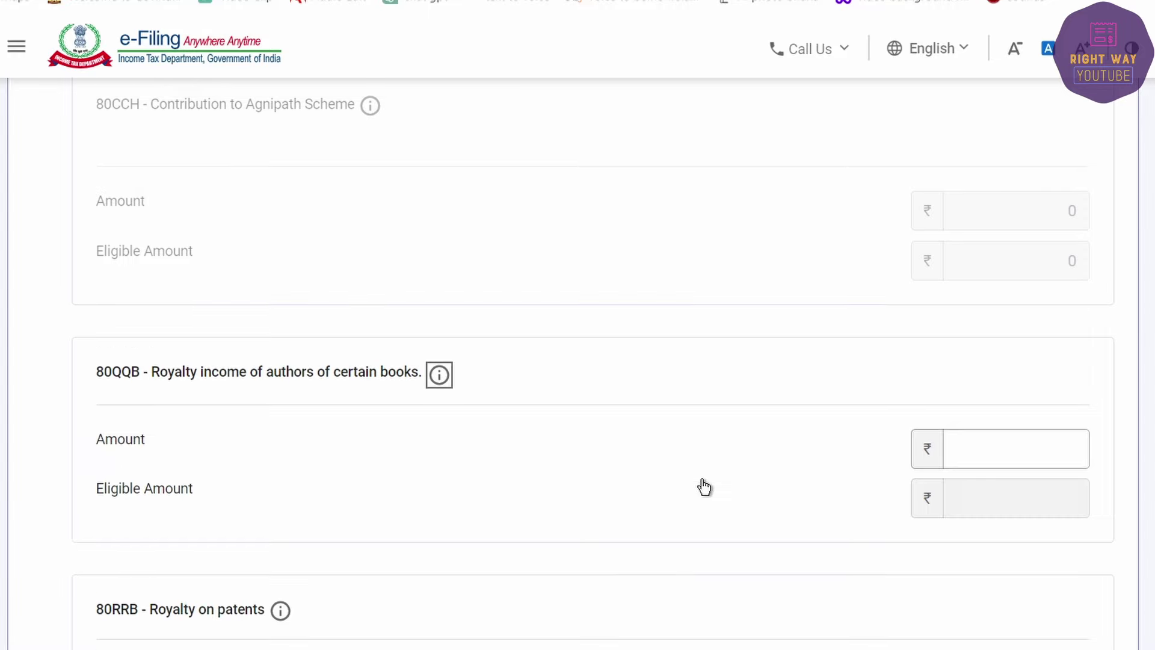
key("shift+Tab")
key("shift+Tab")
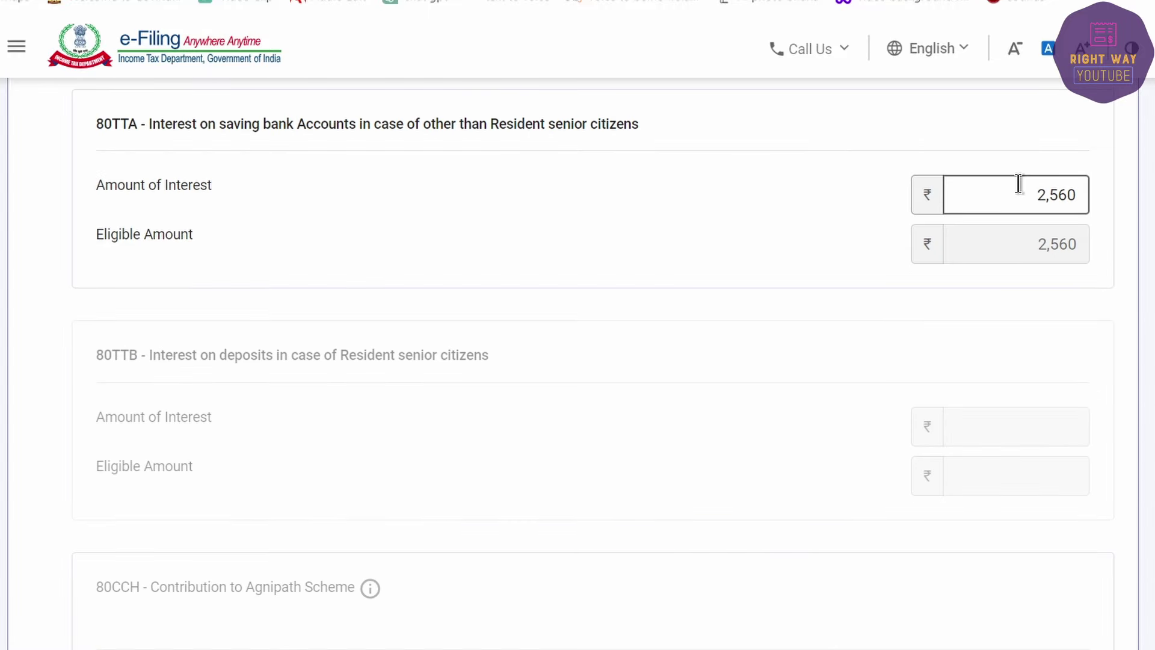
left_click(971, 218)
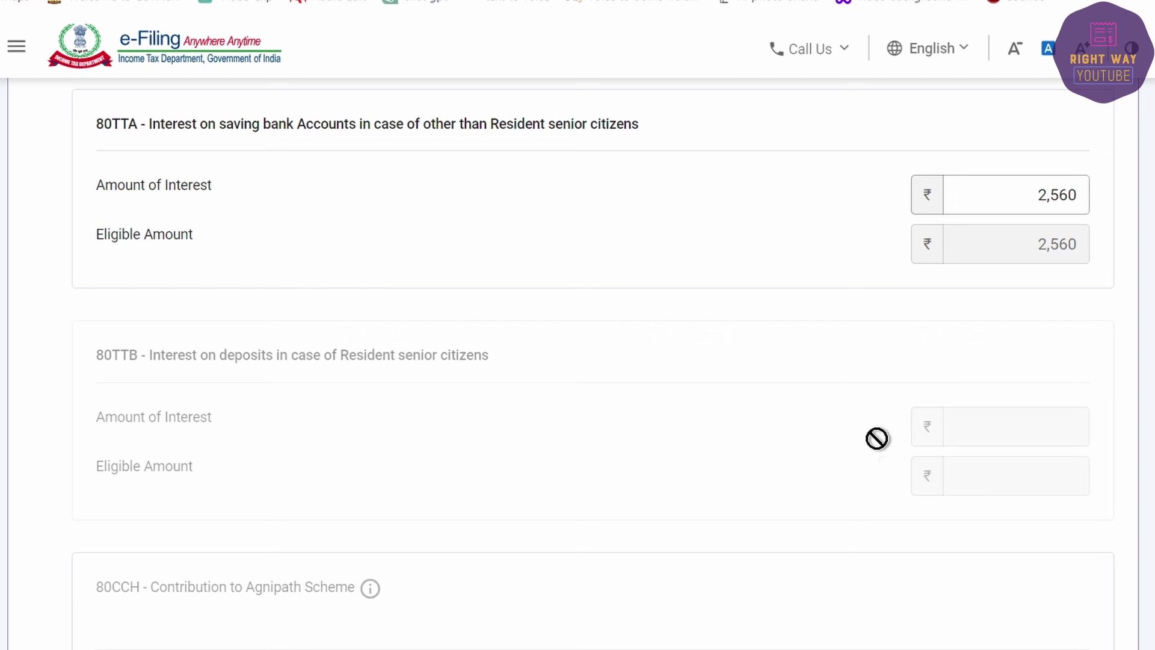
Step: Save the 80TTA deduction and confirm Schedule VI-A at ₹70,824 total
scroll(590, 439, "down", 5)
scroll(532, 414, "down", 6)
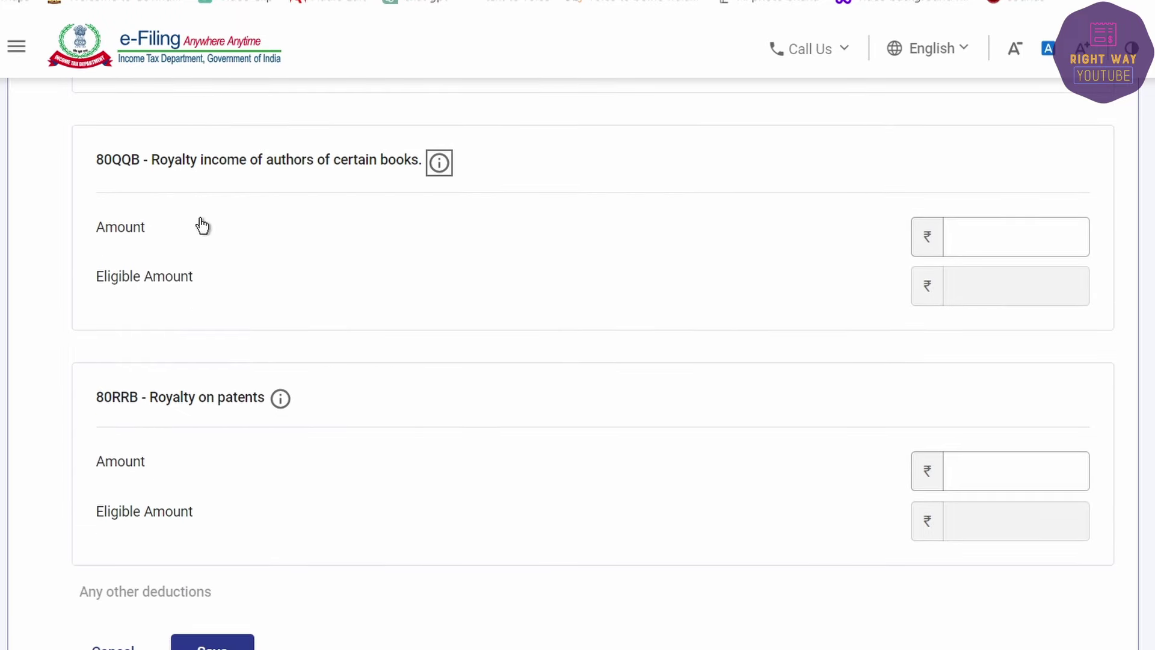
left_click(212, 642)
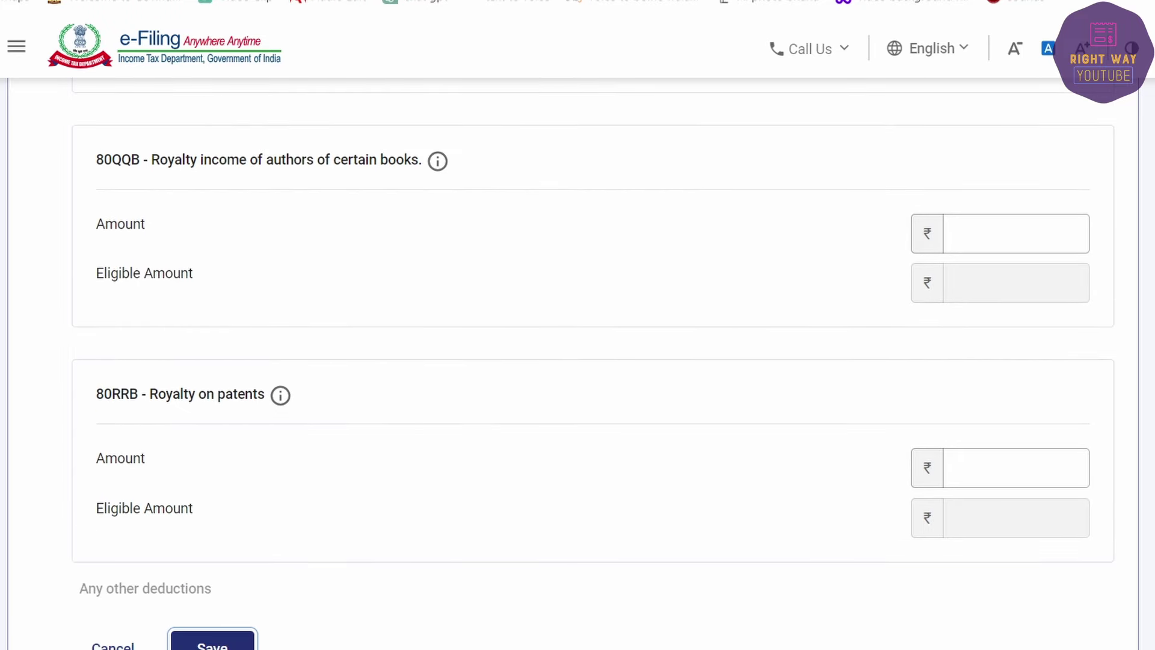
scroll(381, 531, "down", 7)
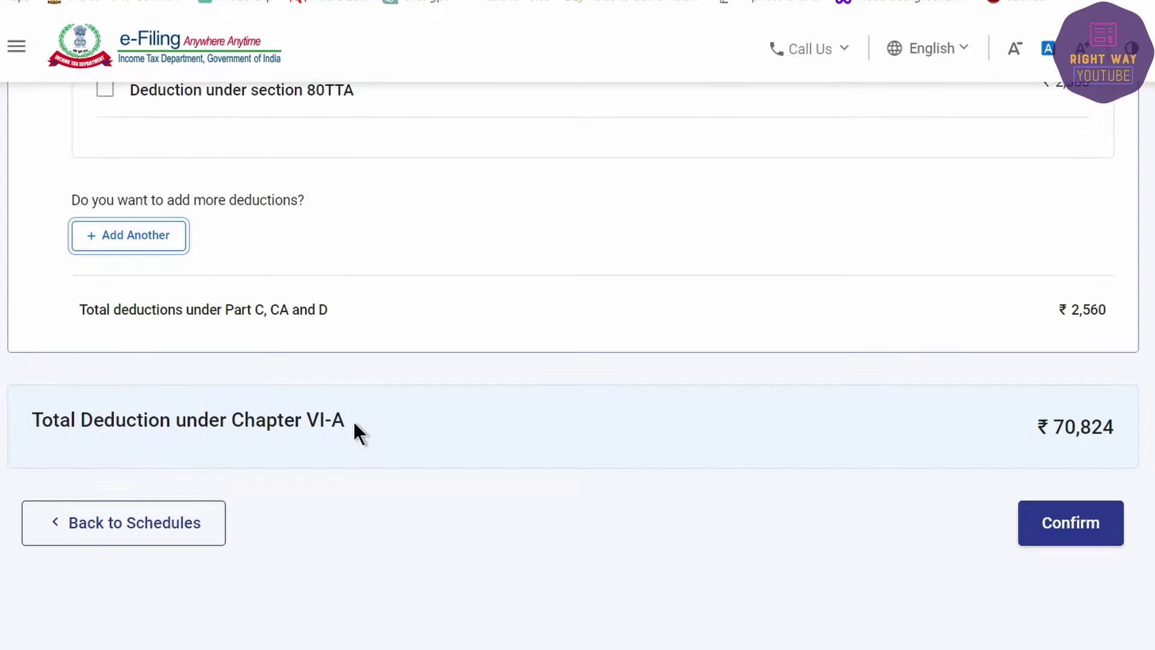
left_click(1100, 532)
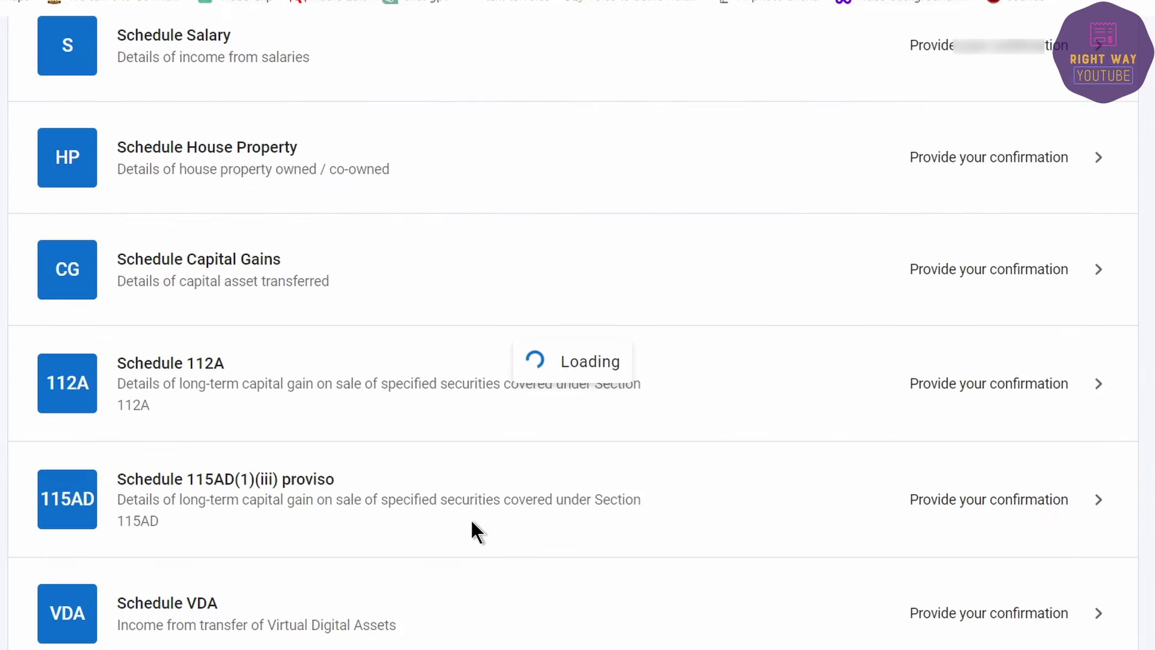
Step: Open Schedule Exempt Income from the summary and keep Interest income at 0
scroll(333, 529, "down", 12)
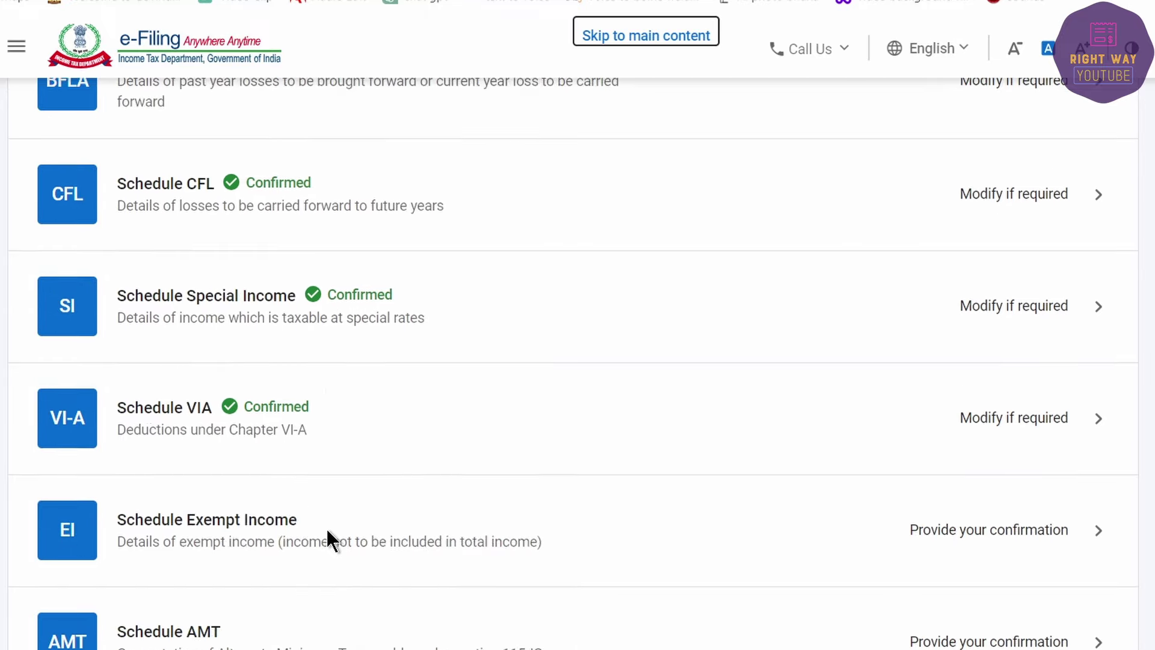
scroll(326, 526, "down", 2)
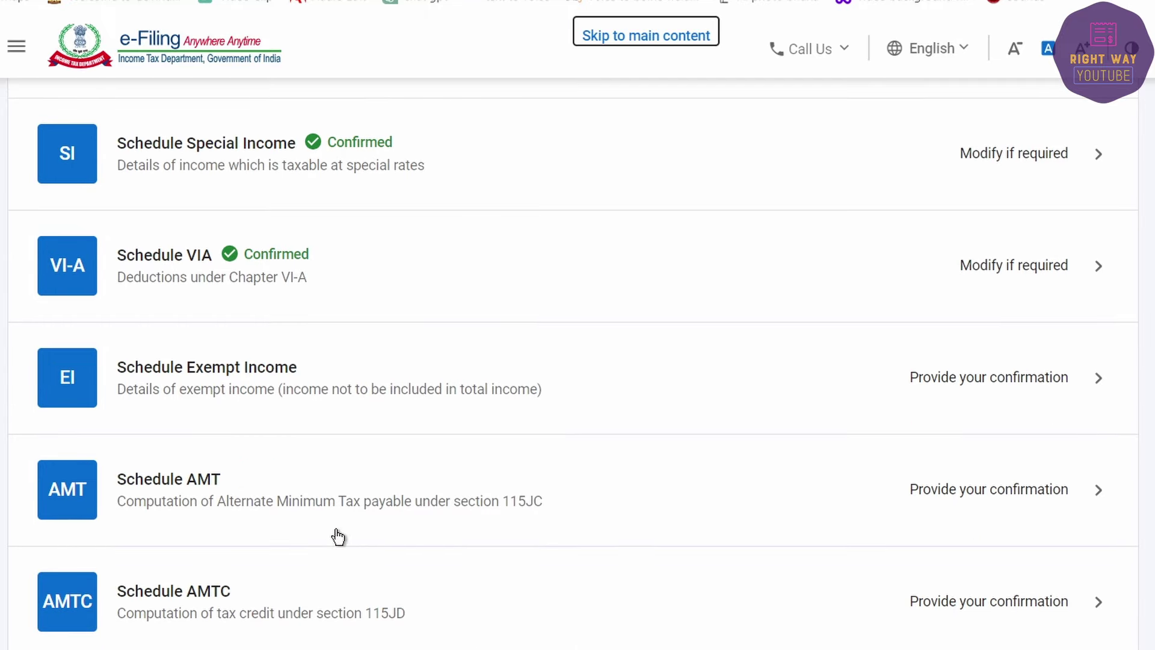
left_click(461, 385)
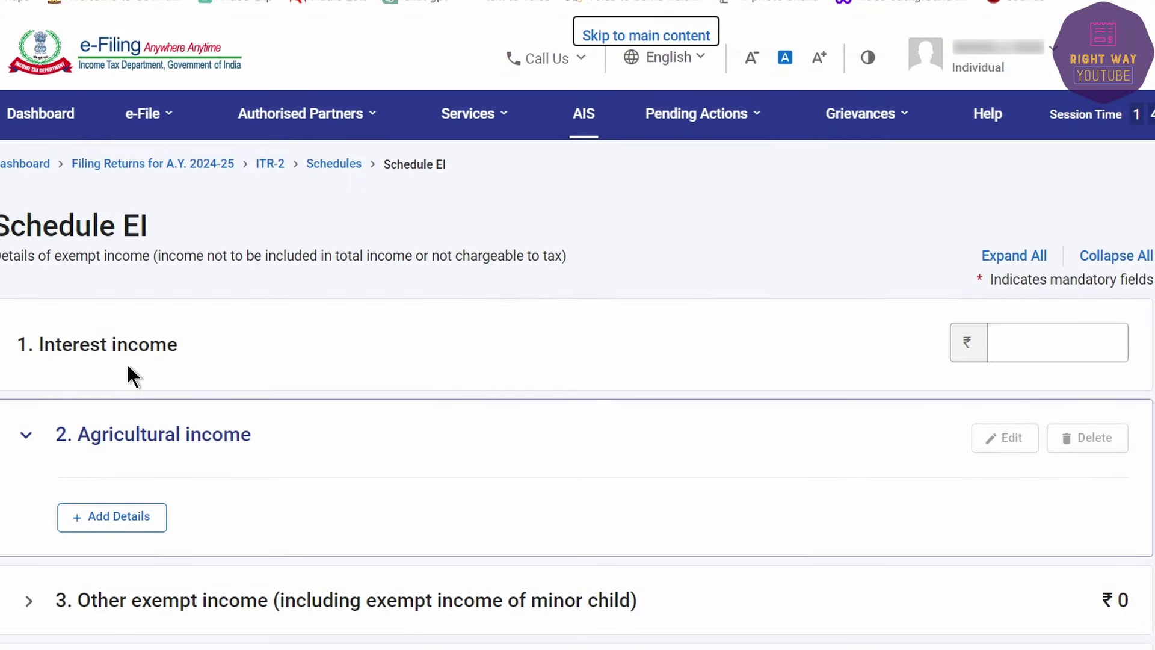
left_click(1057, 350)
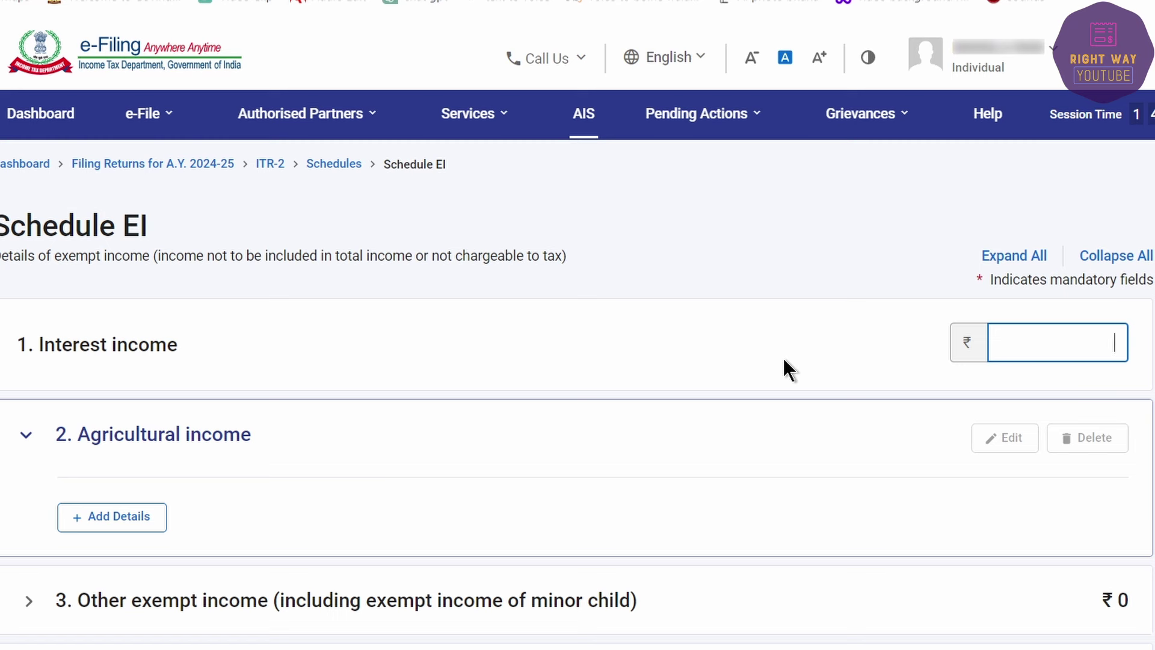
key("Tab")
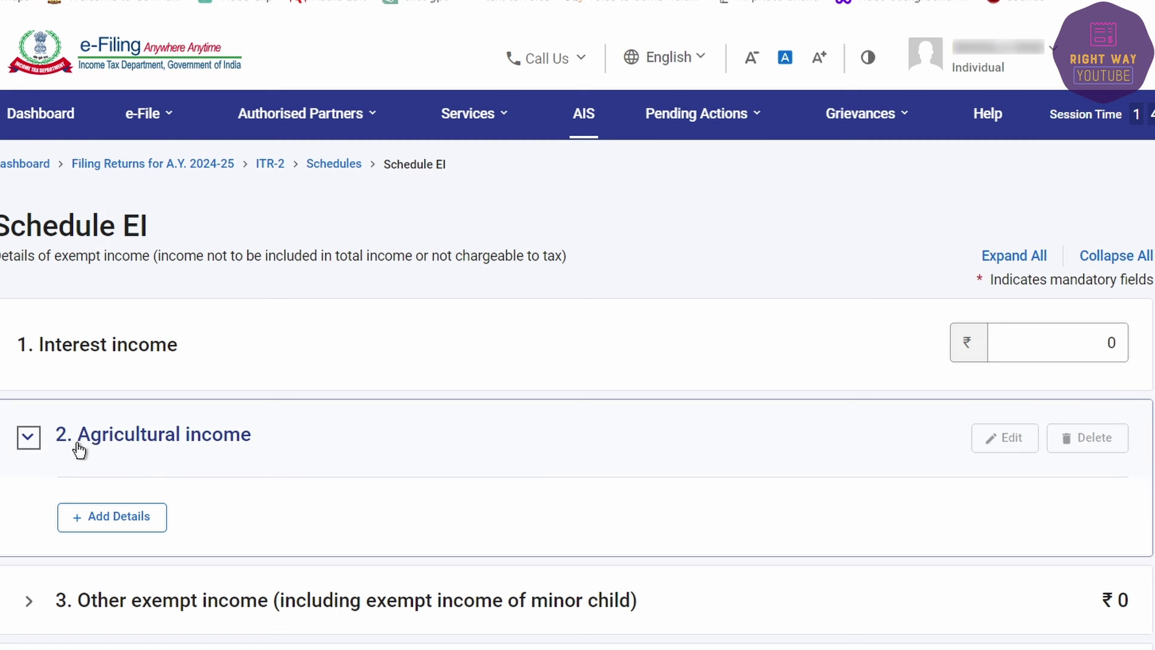
Step: Open the agricultural income entry form, copying the 806530 gross receipts figure from Excel
left_click(89, 519)
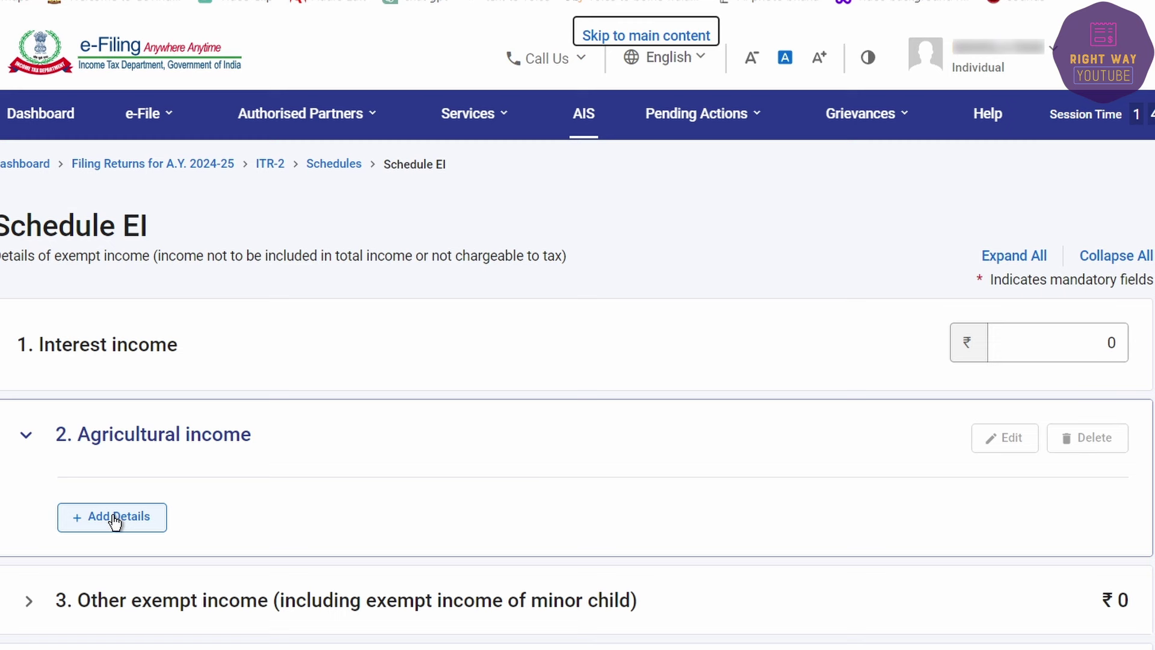
left_click(117, 519)
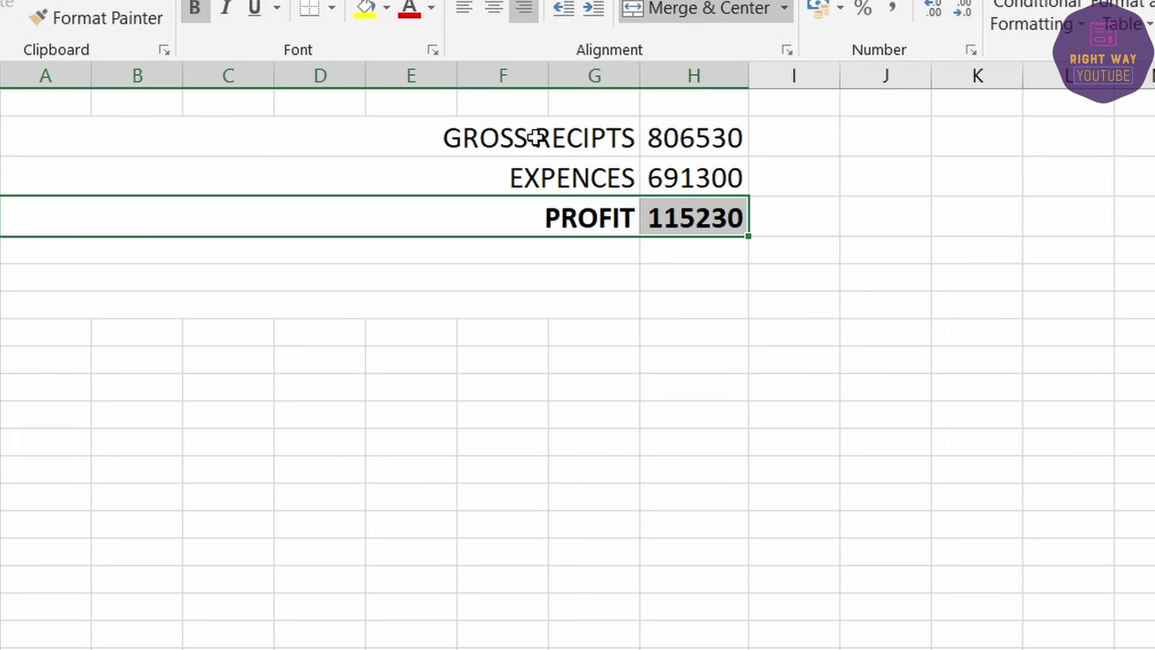
left_click_drag(532, 136, 722, 136)
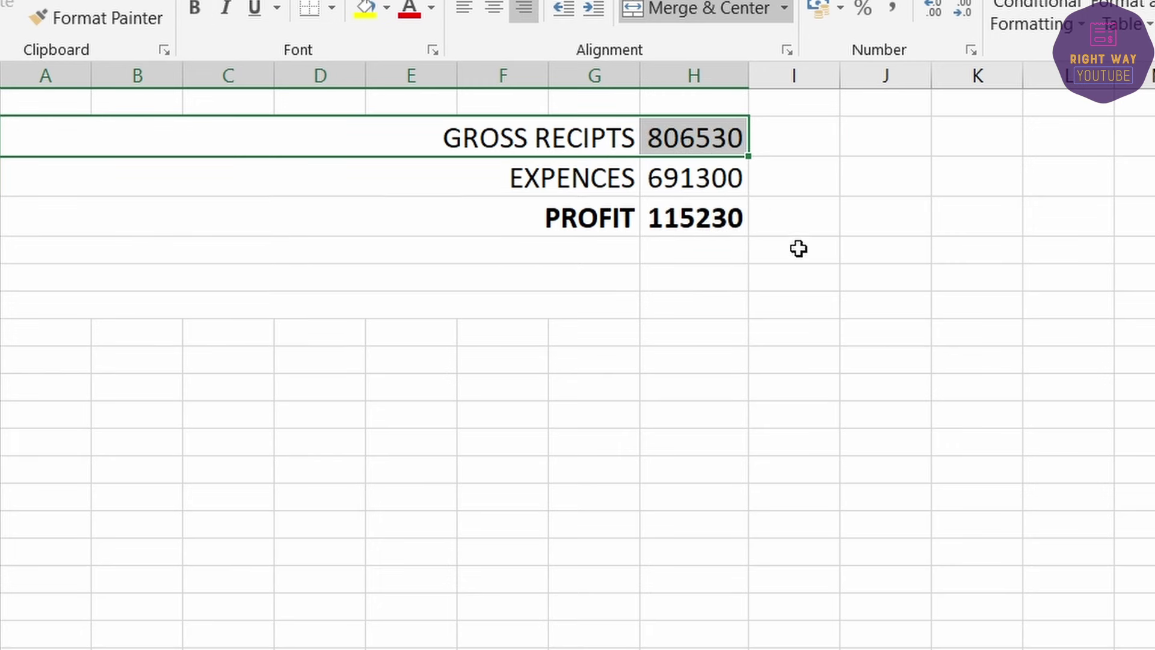
key("alt+Tab")
left_click(825, 379)
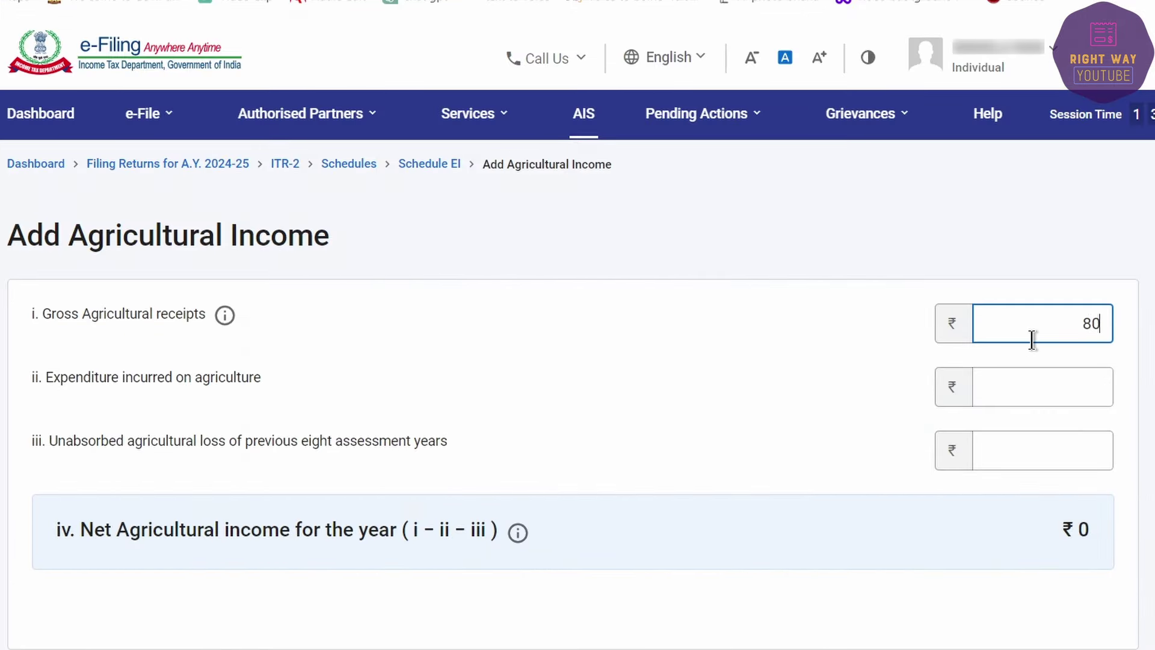
Step: Enter gross receipts 8,06,530 and expenditure 6,91,300, giving net ₹1,15,230
left_click(1032, 337)
type("8,06,530")
key("Tab")
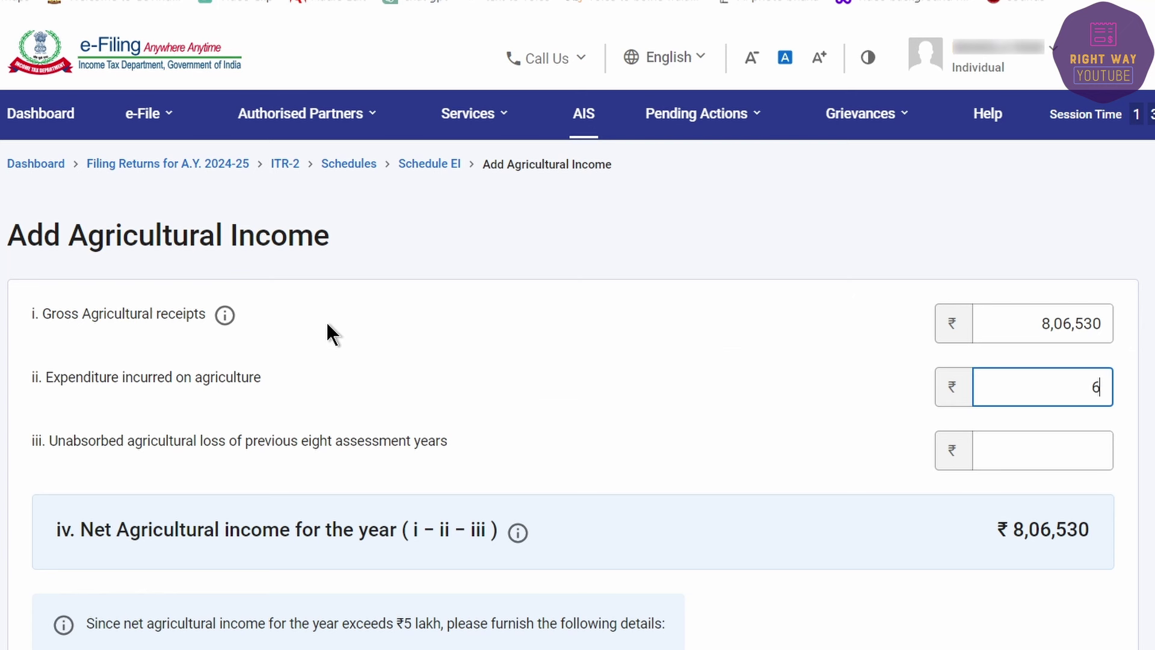
type("300")
key("Tab")
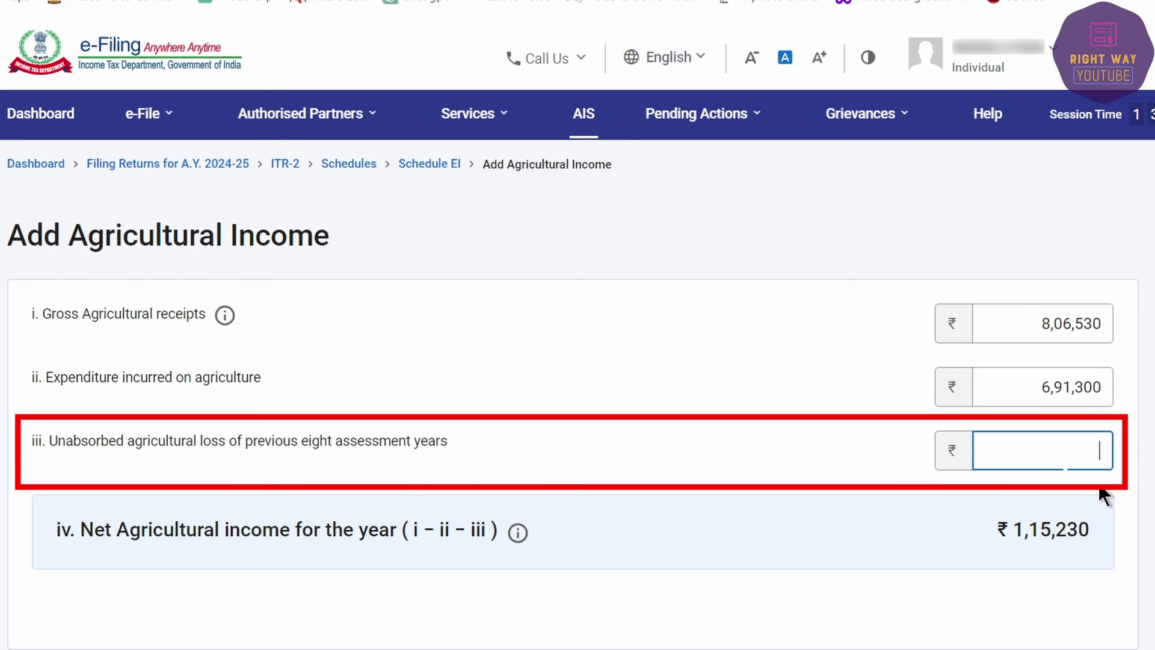
scroll(1067, 460, "down", 3)
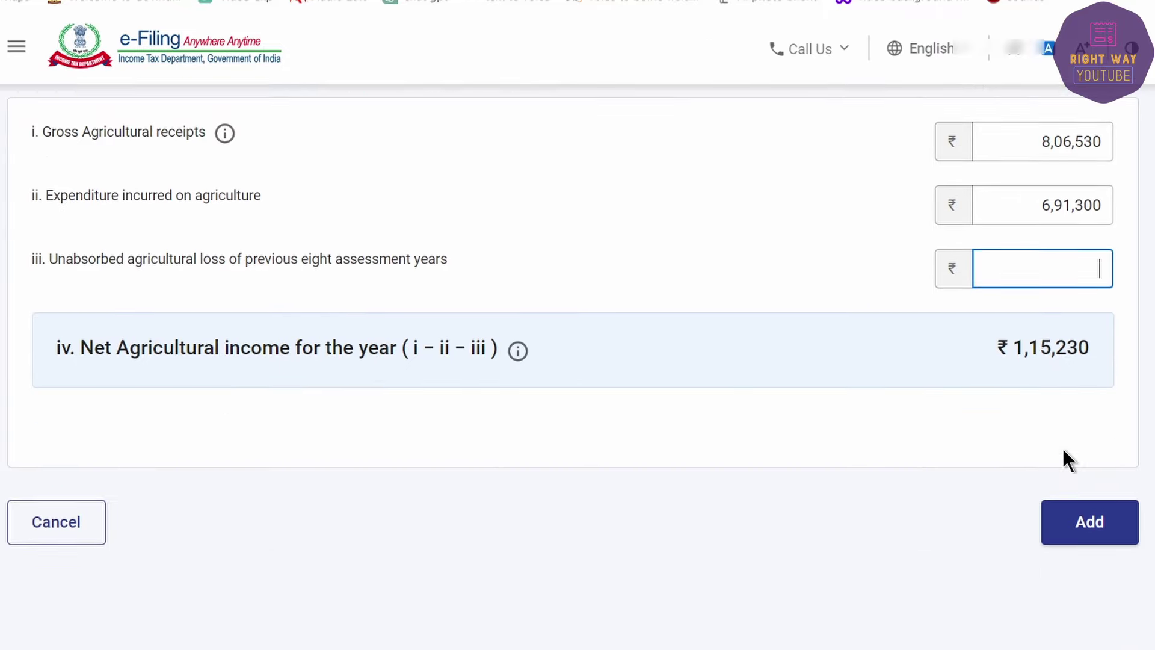
Step: Add the agricultural income, review the Agricultural and Other exempt income sections, then confirm Schedule EI
left_click(1088, 470)
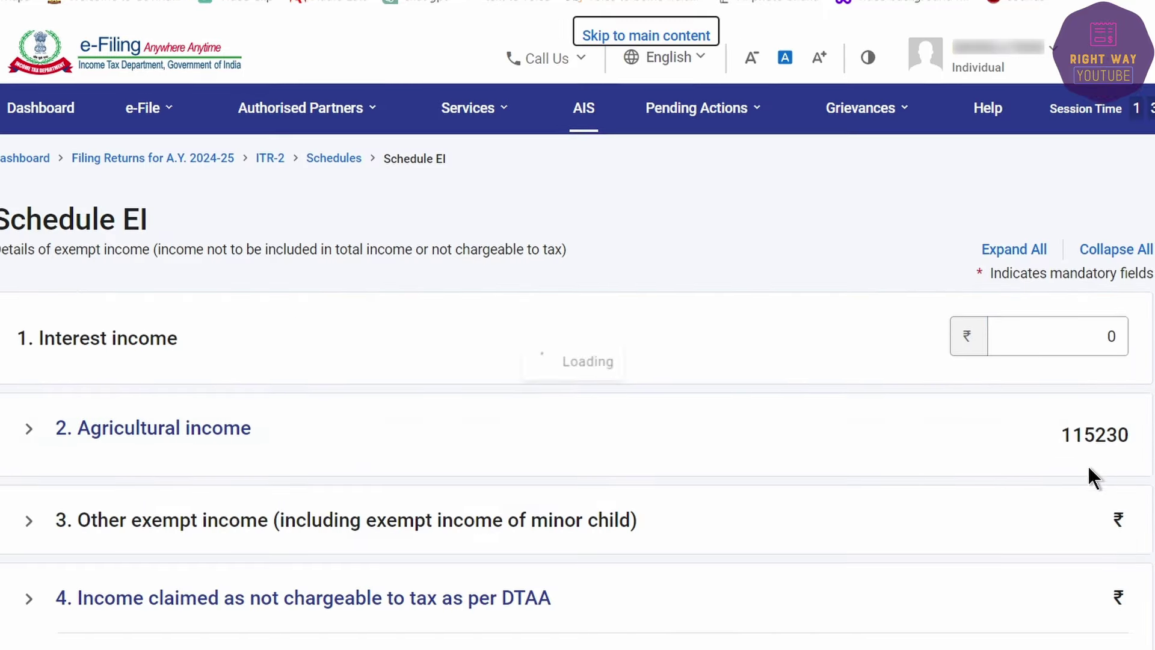
scroll(575, 477, "down", 6)
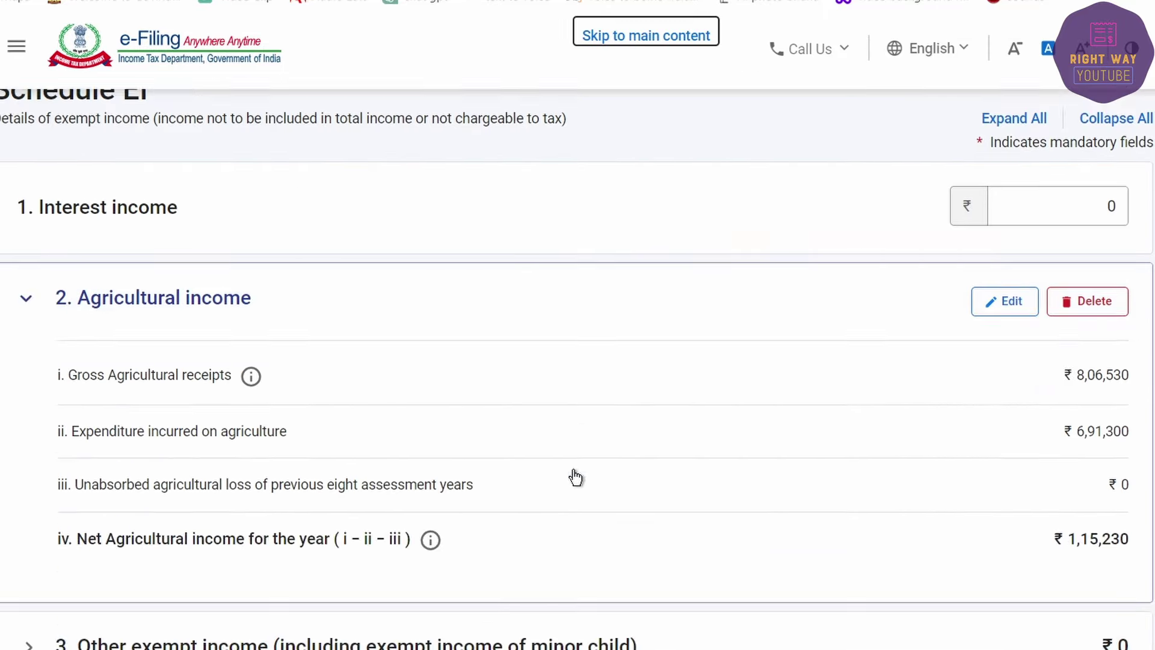
scroll(554, 459, "up", 5)
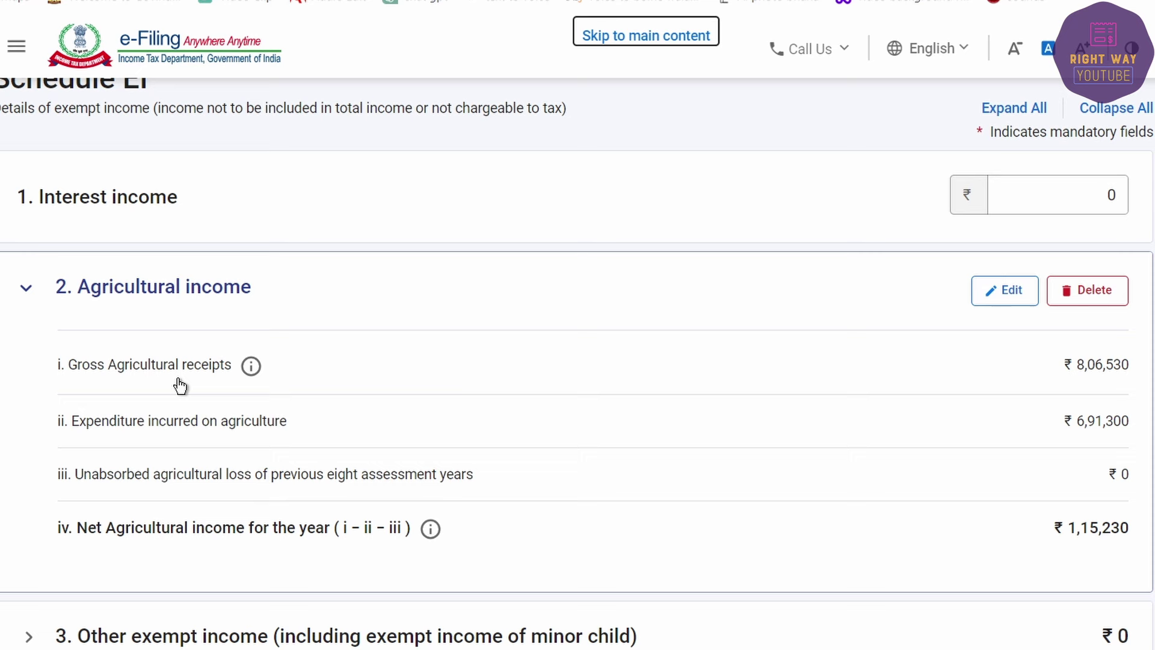
left_click(28, 289)
left_click(29, 379)
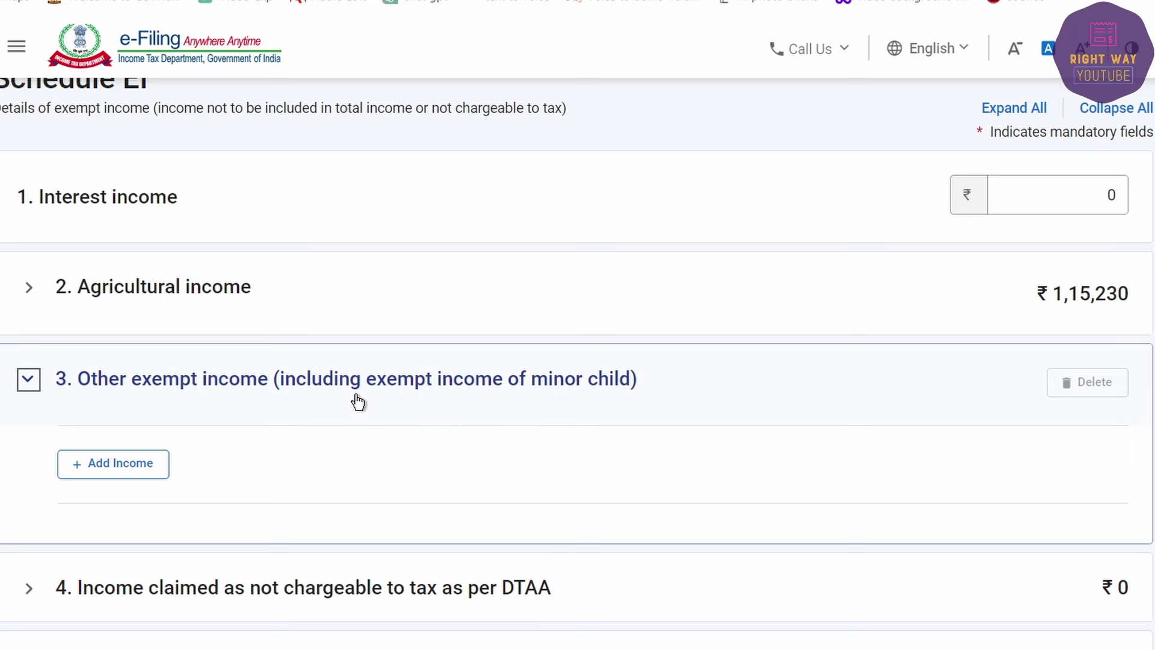
left_click(27, 380)
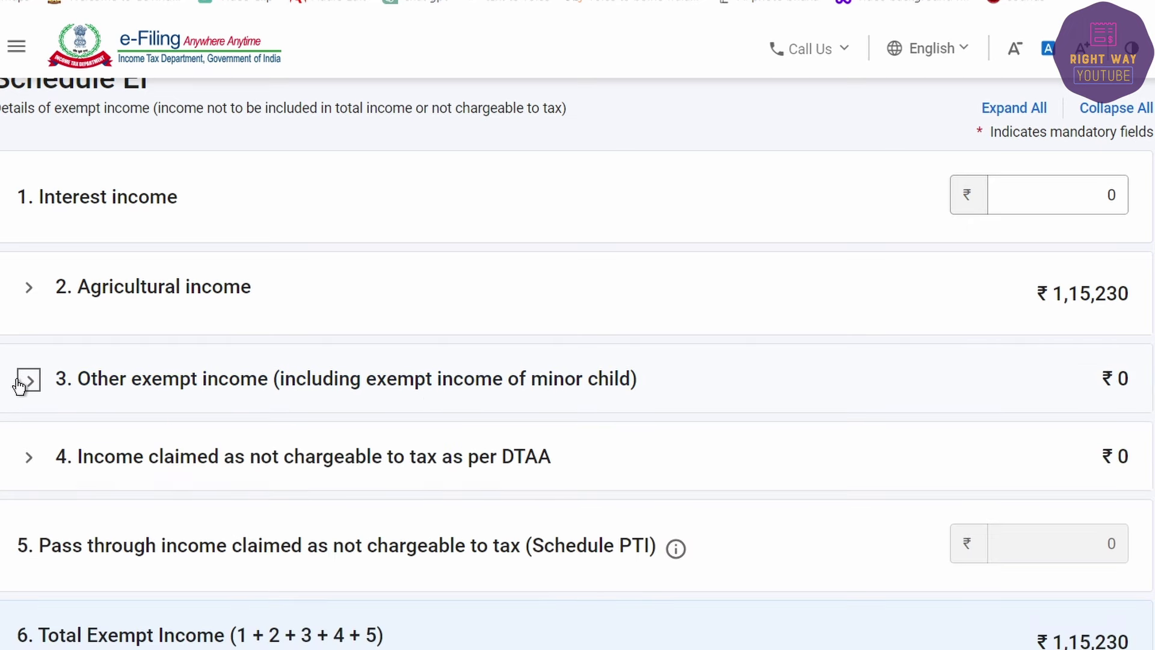
scroll(375, 509, "down", 1)
scroll(373, 495, "down", 4)
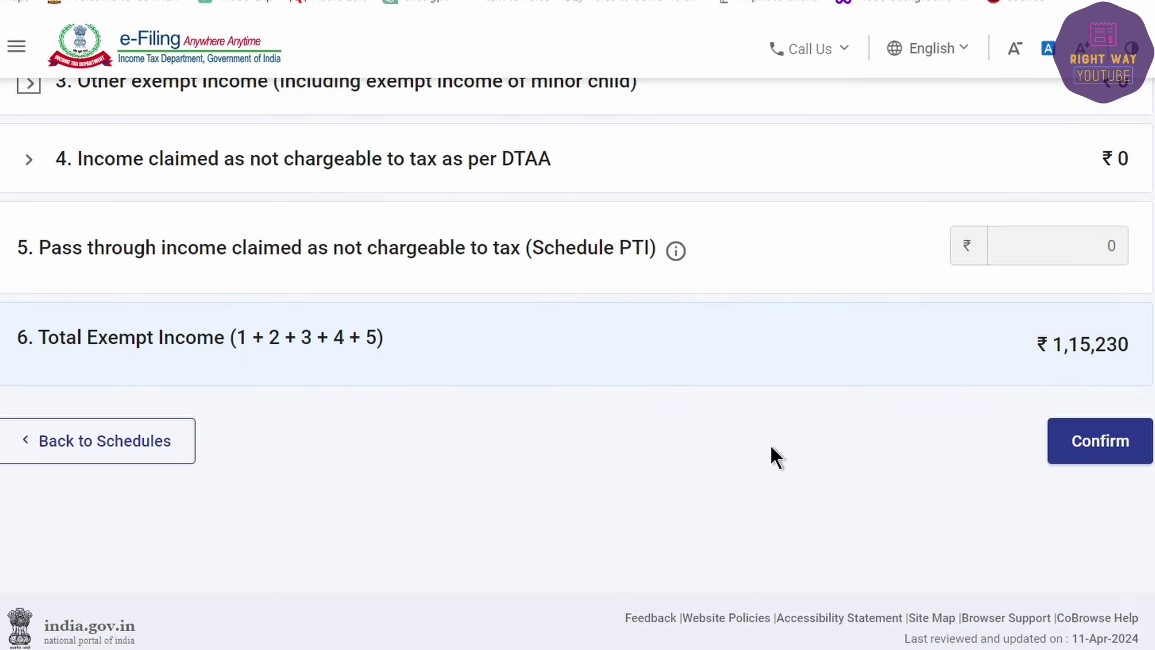
left_click(1133, 446)
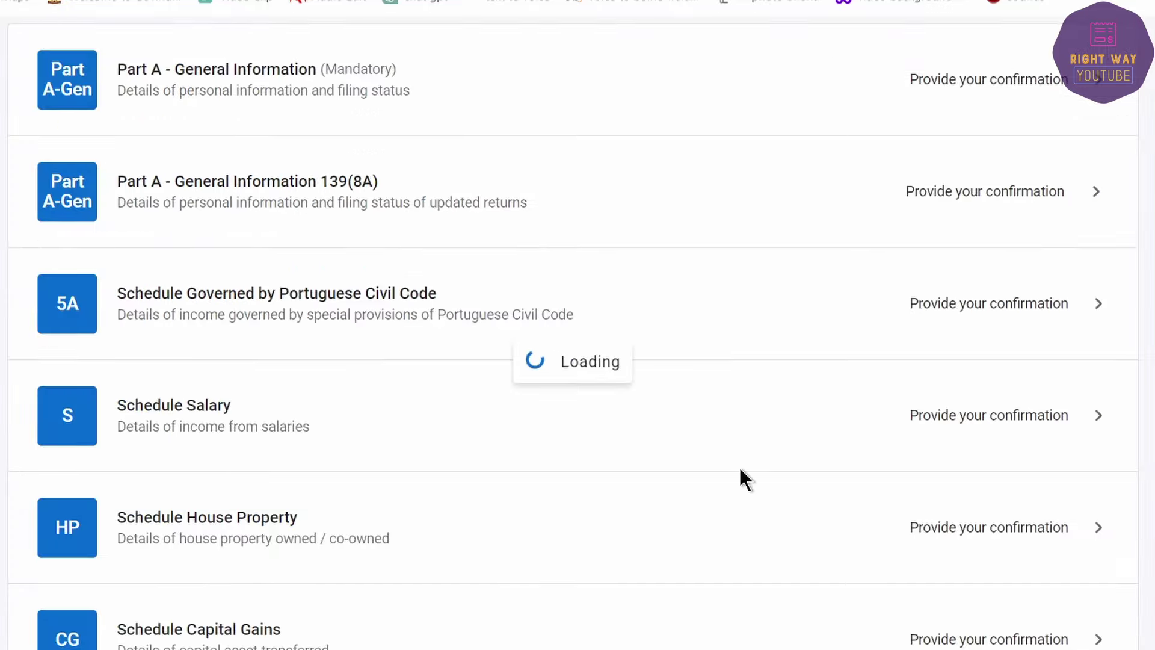
Step: Open Schedule AMT and confirm it
scroll(593, 560, "down", 15)
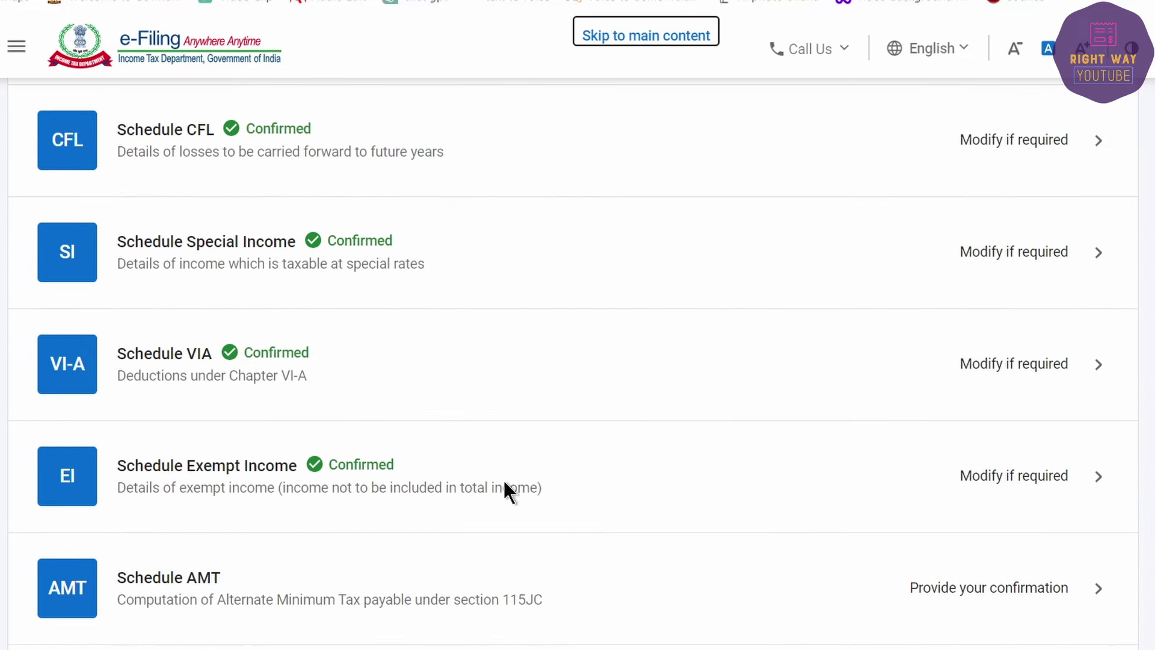
left_click(318, 582)
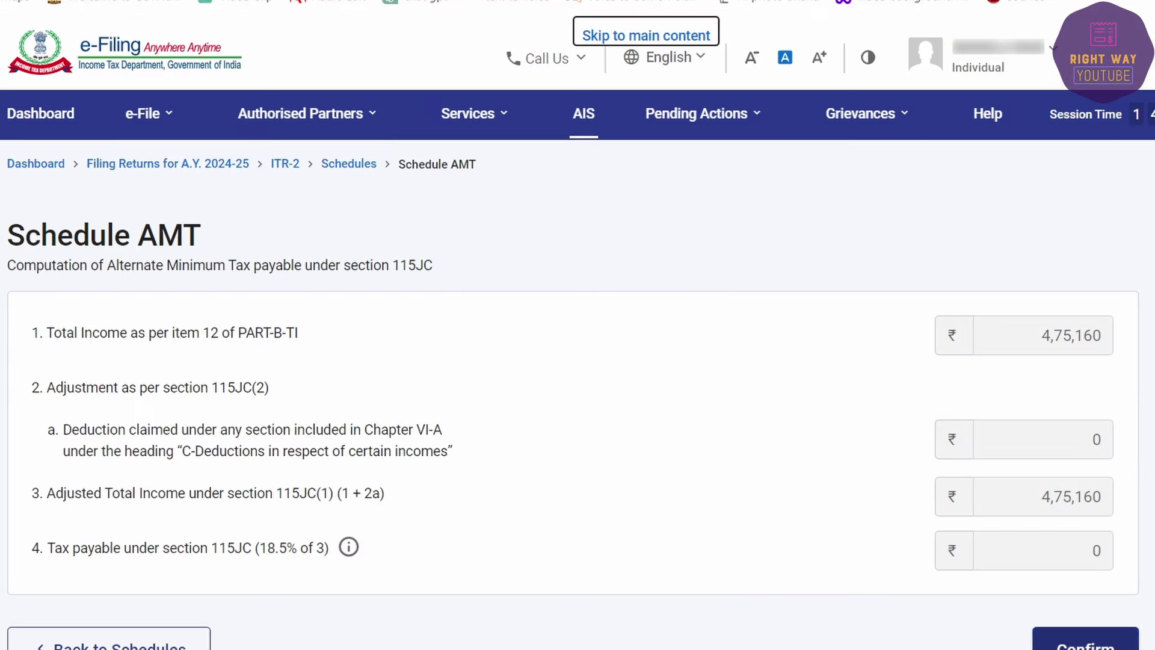
left_click(1085, 643)
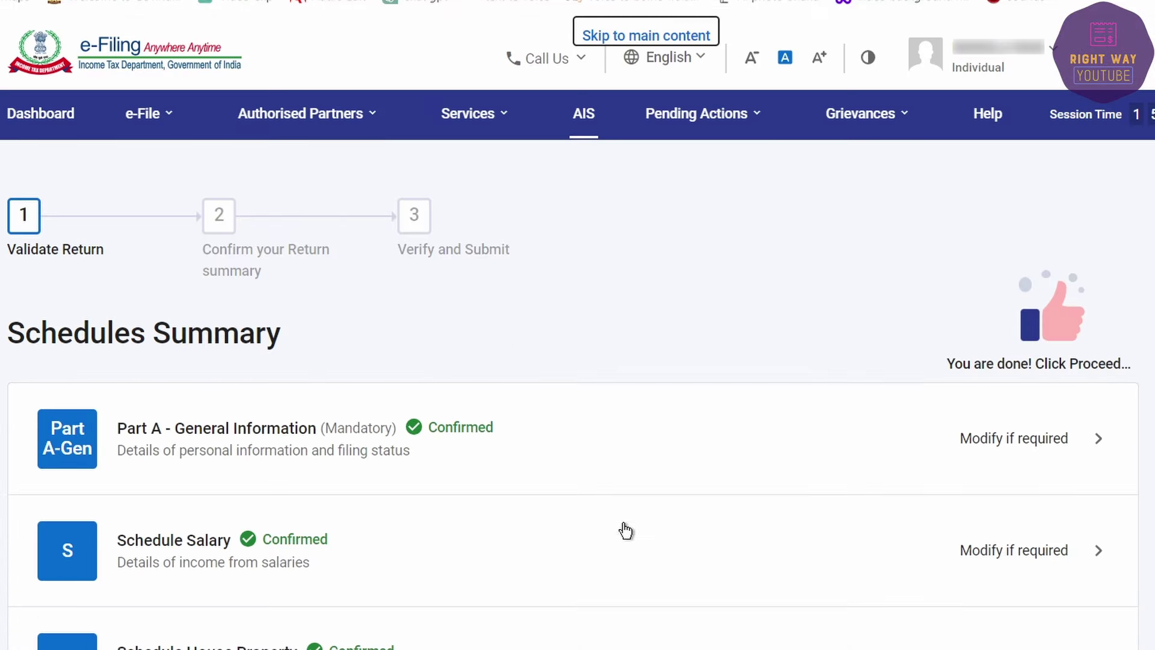
Step: Open Schedule AMTC and confirm it
scroll(622, 528, "down", 15)
scroll(621, 528, "up", 3)
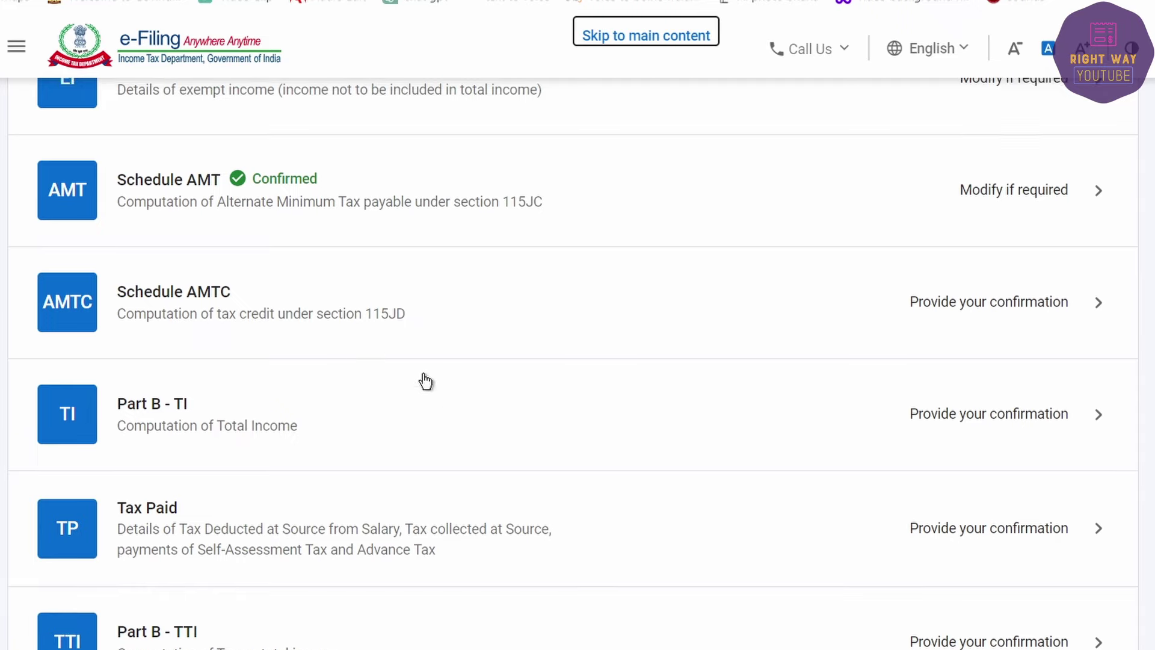
left_click(350, 301)
left_click(1083, 468)
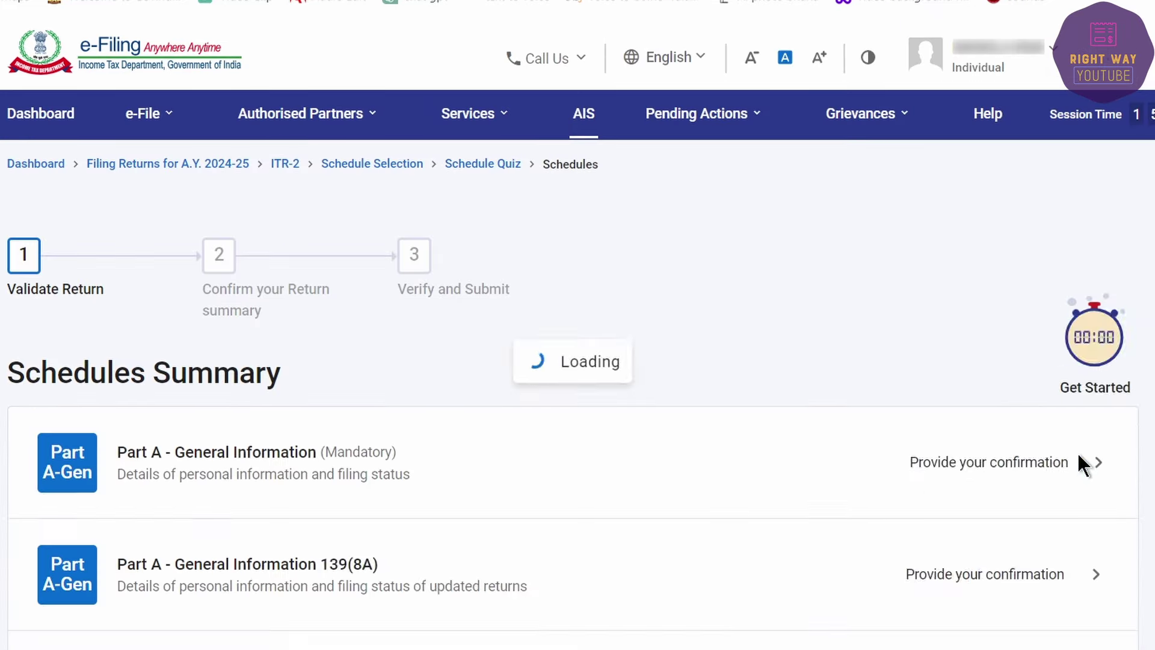
scroll(708, 534, "down", 15)
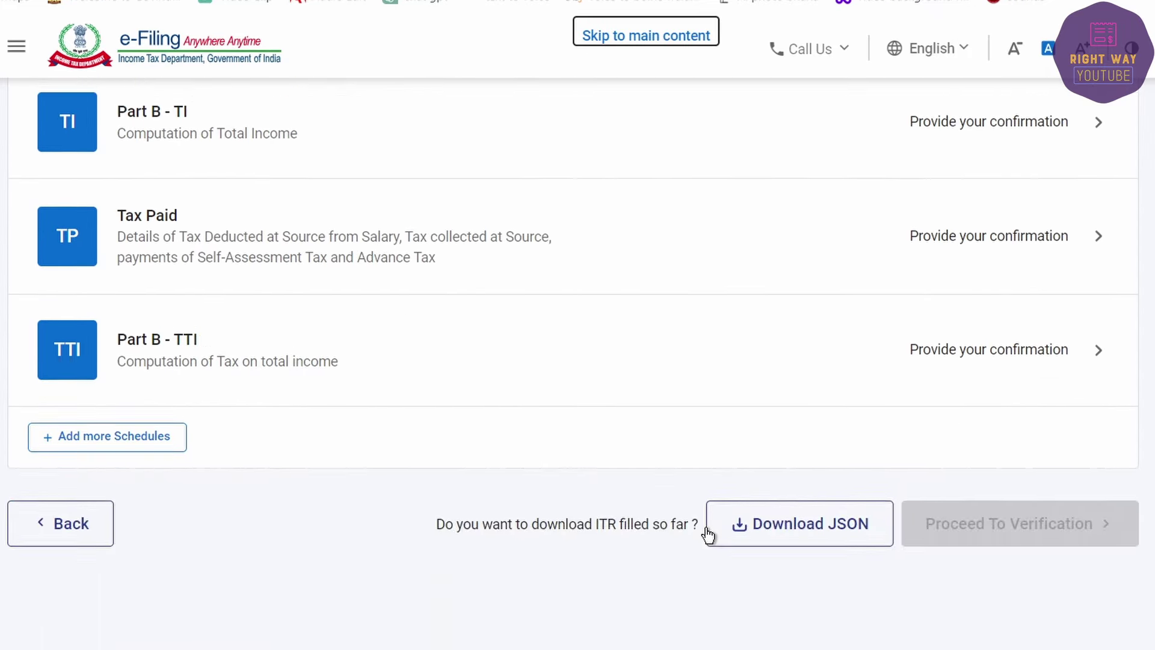
scroll(708, 534, "up", 5)
Step: Review Part B-TI through total income ₹4,75,160 and confirm the computation
left_click(399, 523)
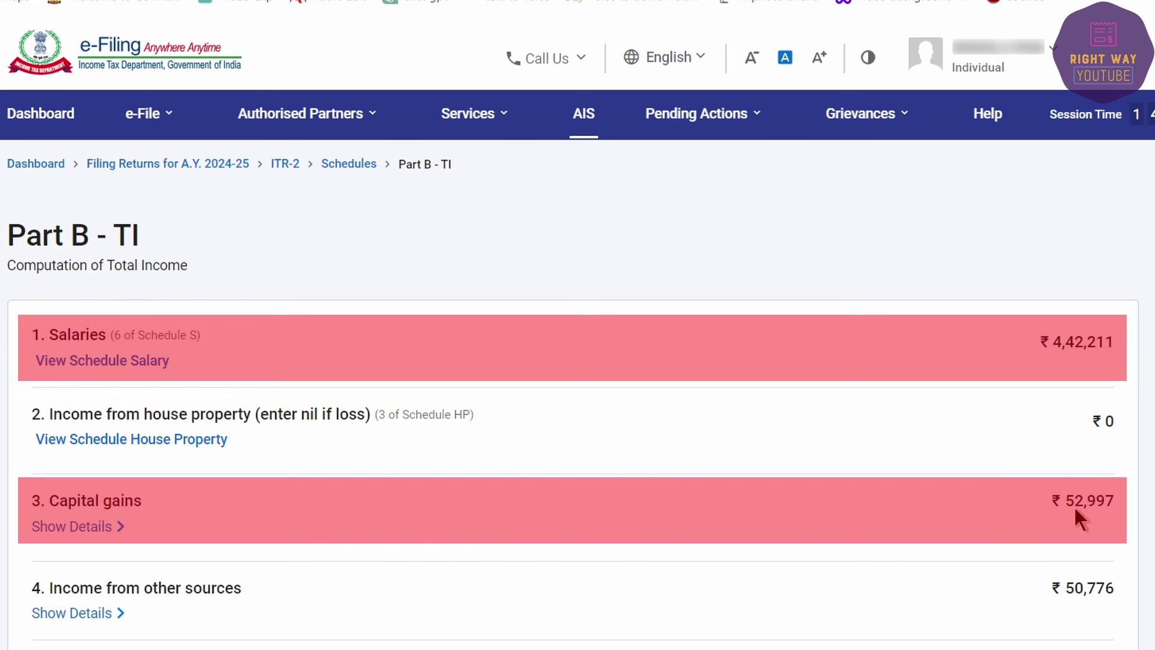
scroll(1083, 511, "down", 5)
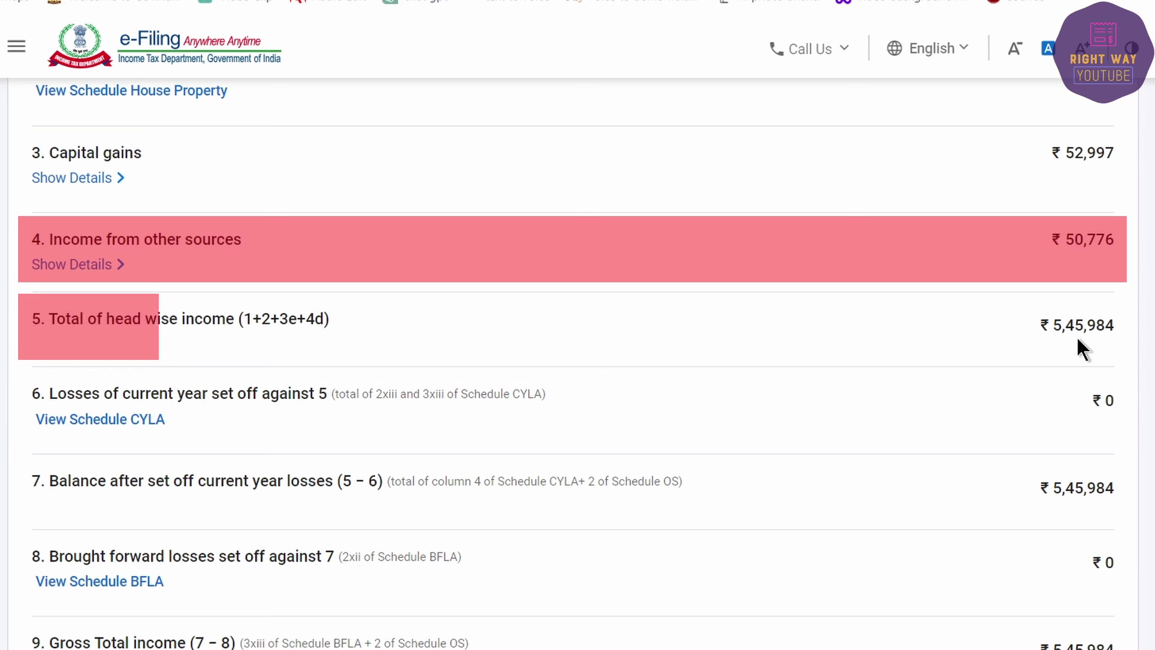
scroll(1084, 337, "down", 5)
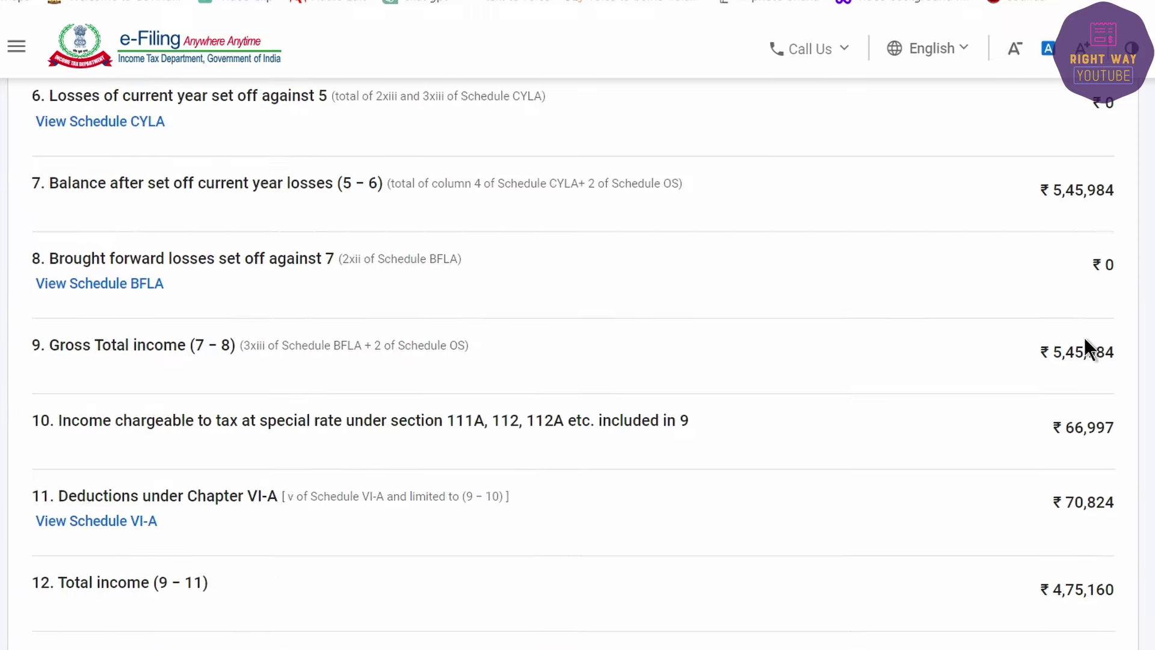
scroll(1050, 376, "down", 10)
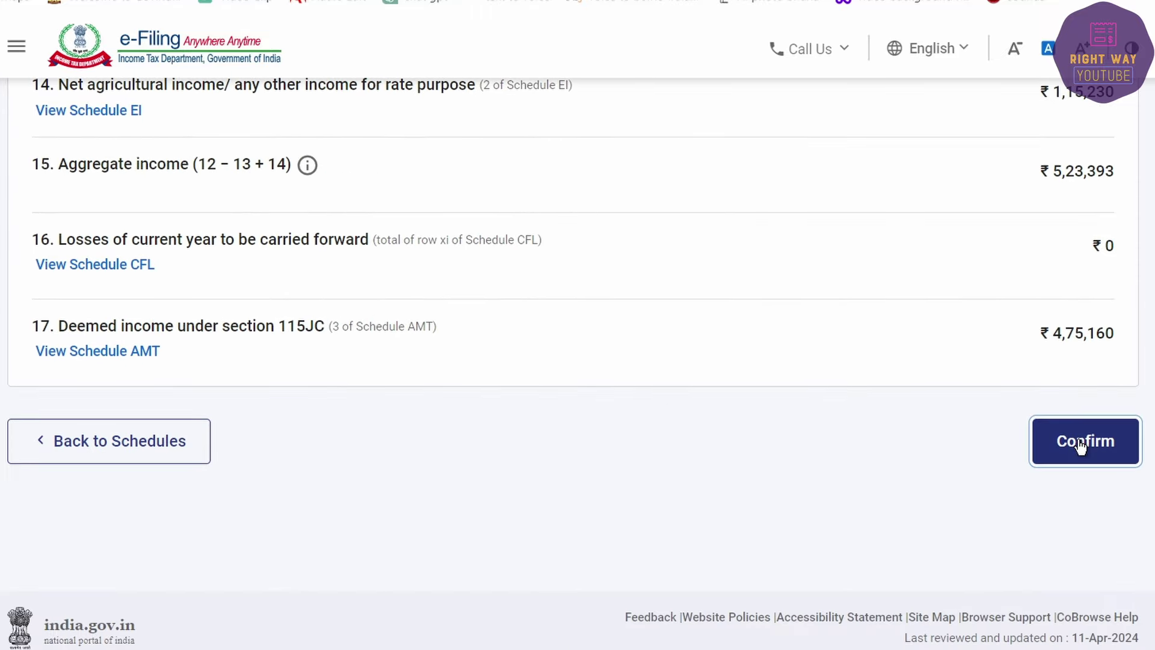
left_click(1077, 446)
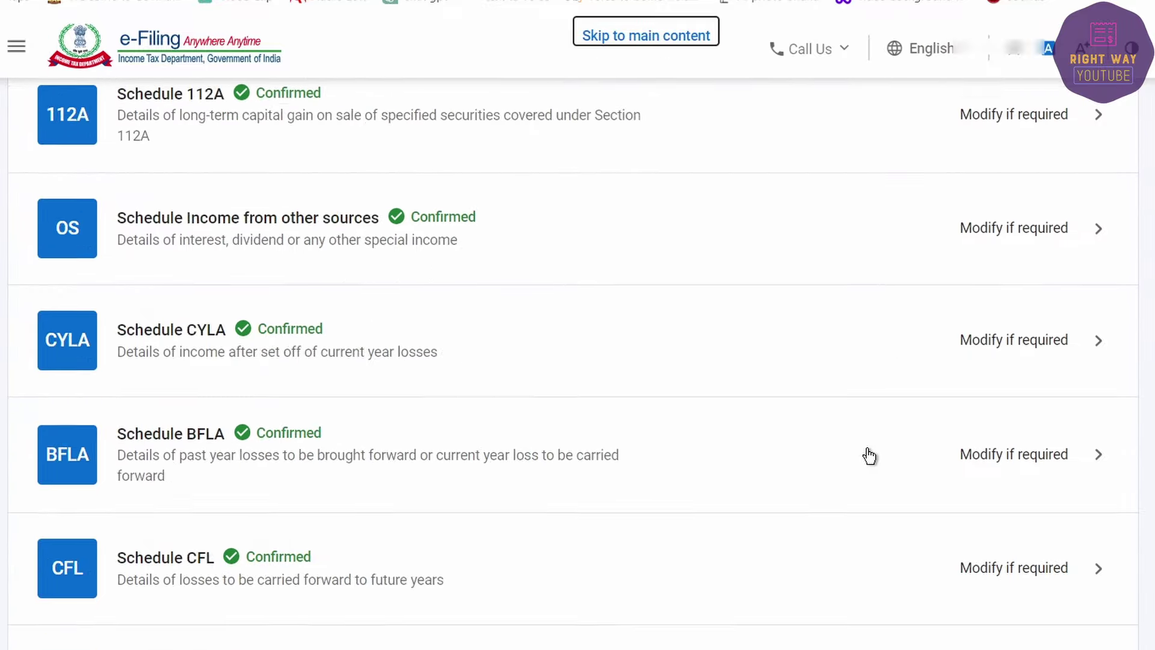
Step: Check the TDS and Advance tax sections of Tax Paid, all ₹0, and confirm it
left_click(418, 429)
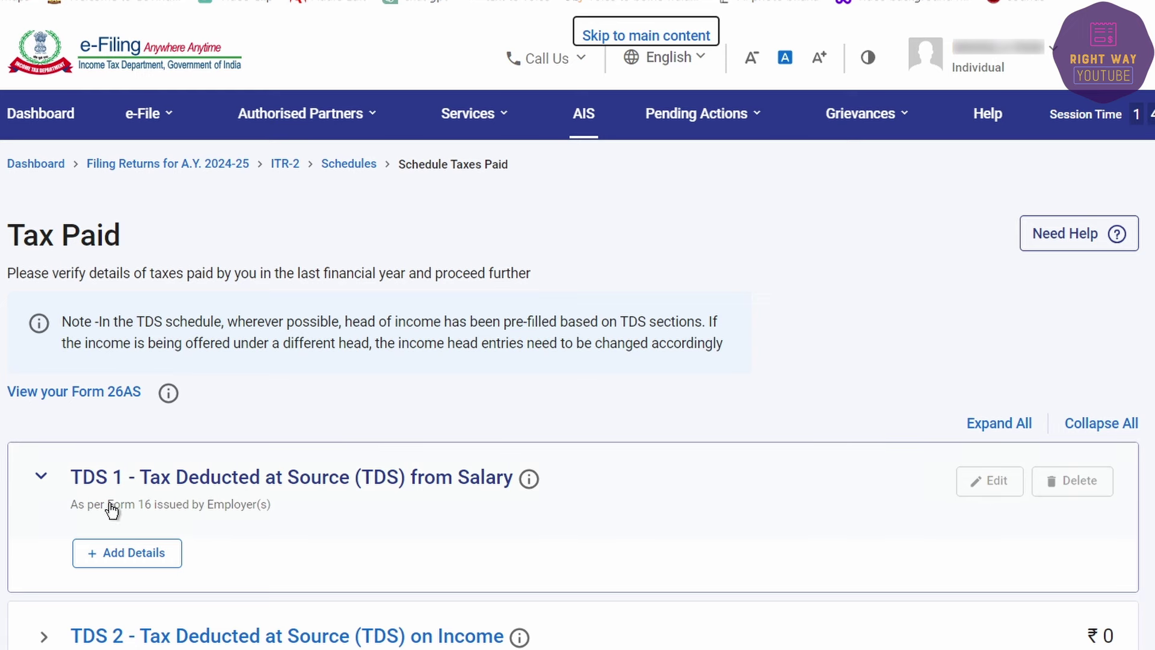
scroll(108, 482, "down", 4)
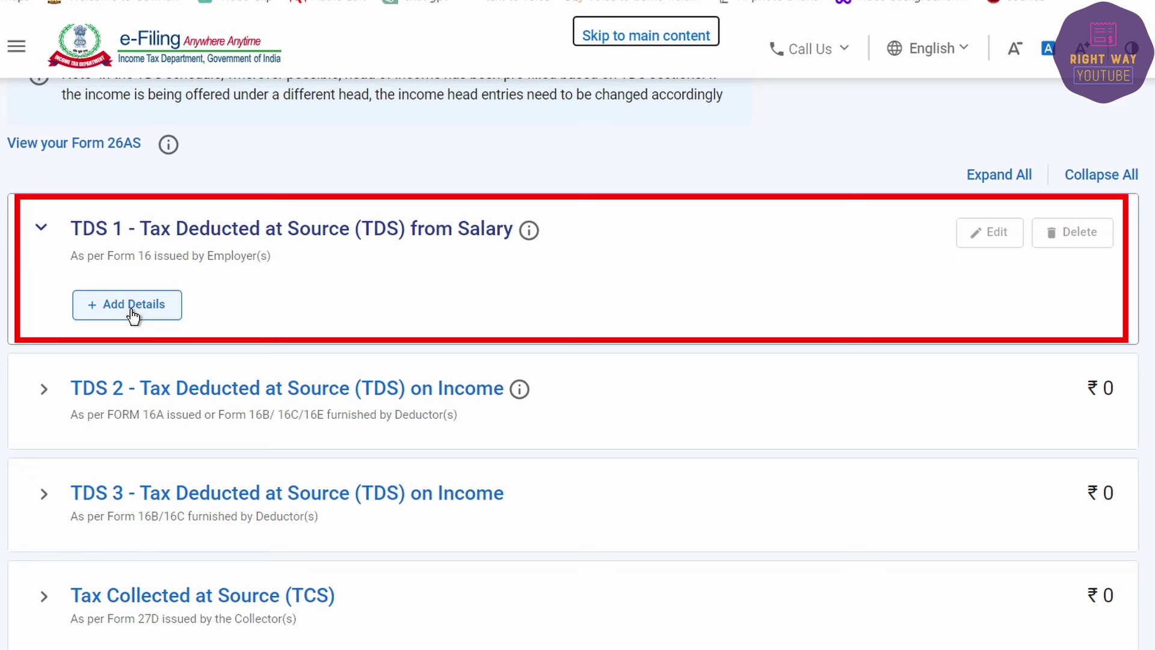
left_click(39, 229)
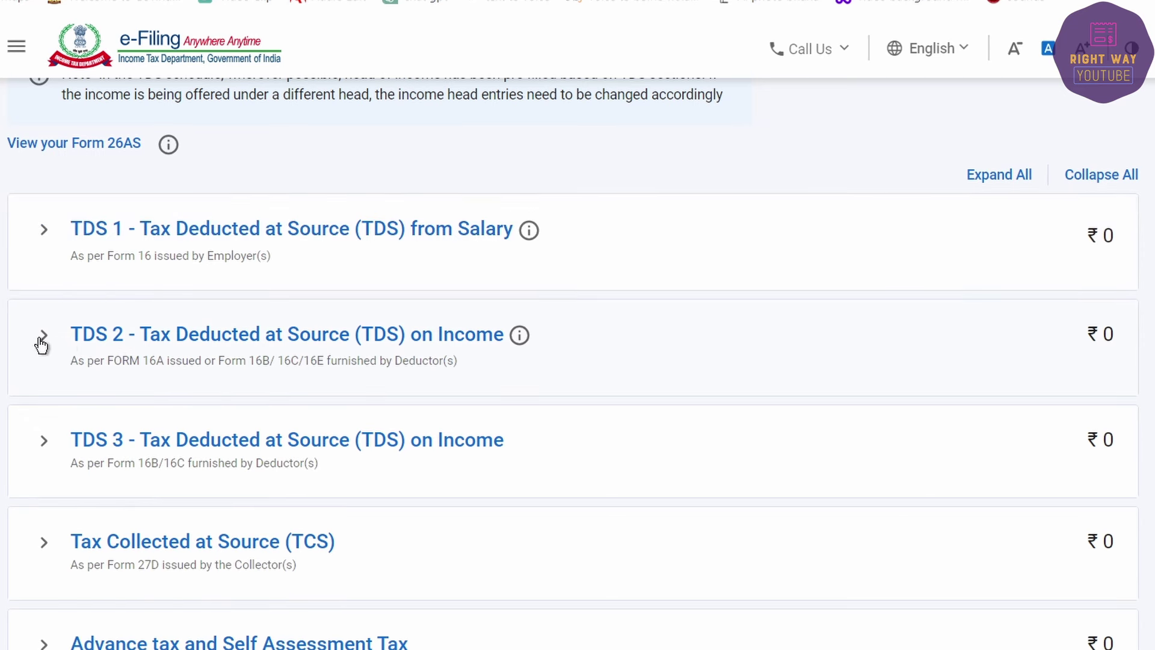
left_click(42, 337)
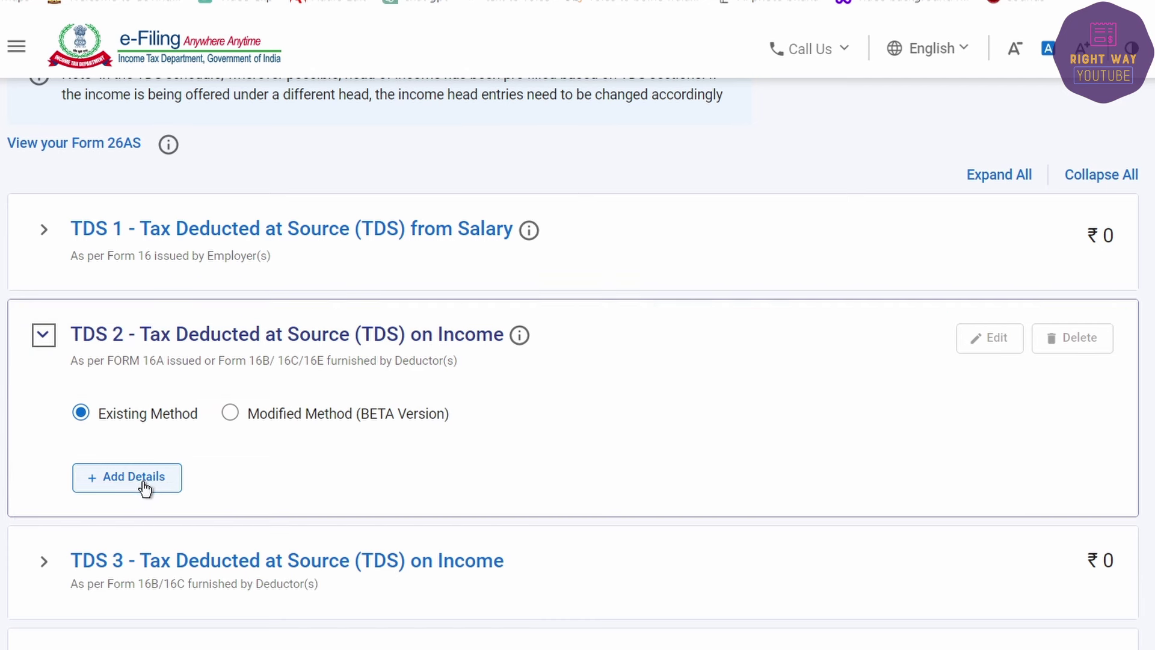
left_click(47, 340)
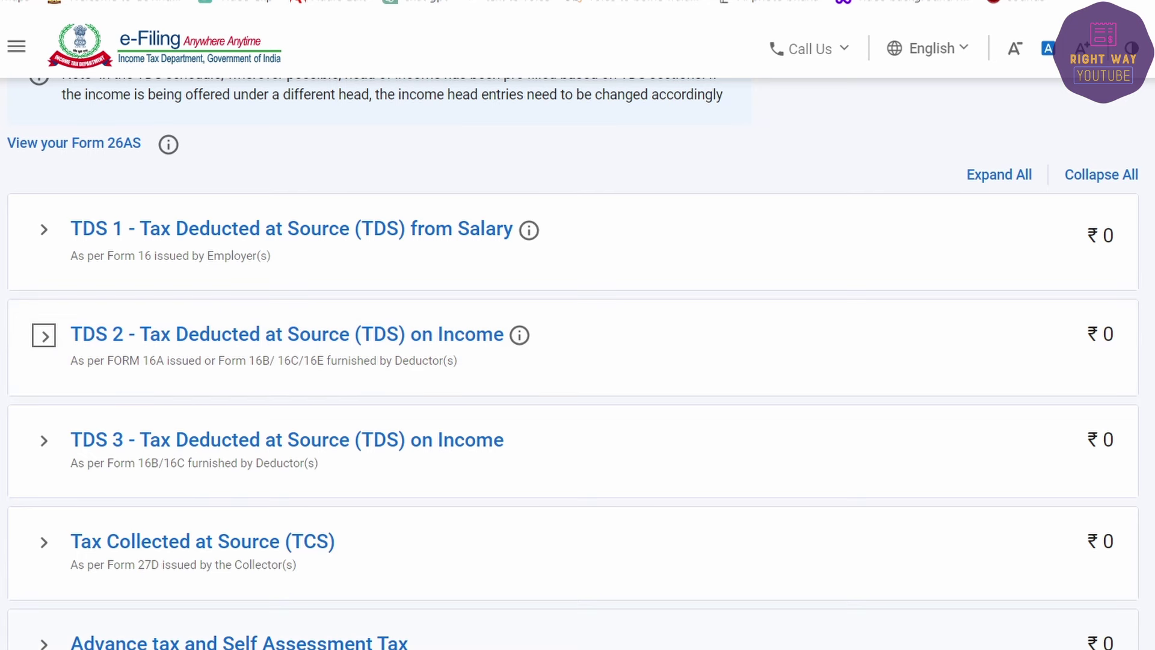
left_click(42, 643)
scroll(170, 626, "down", 3)
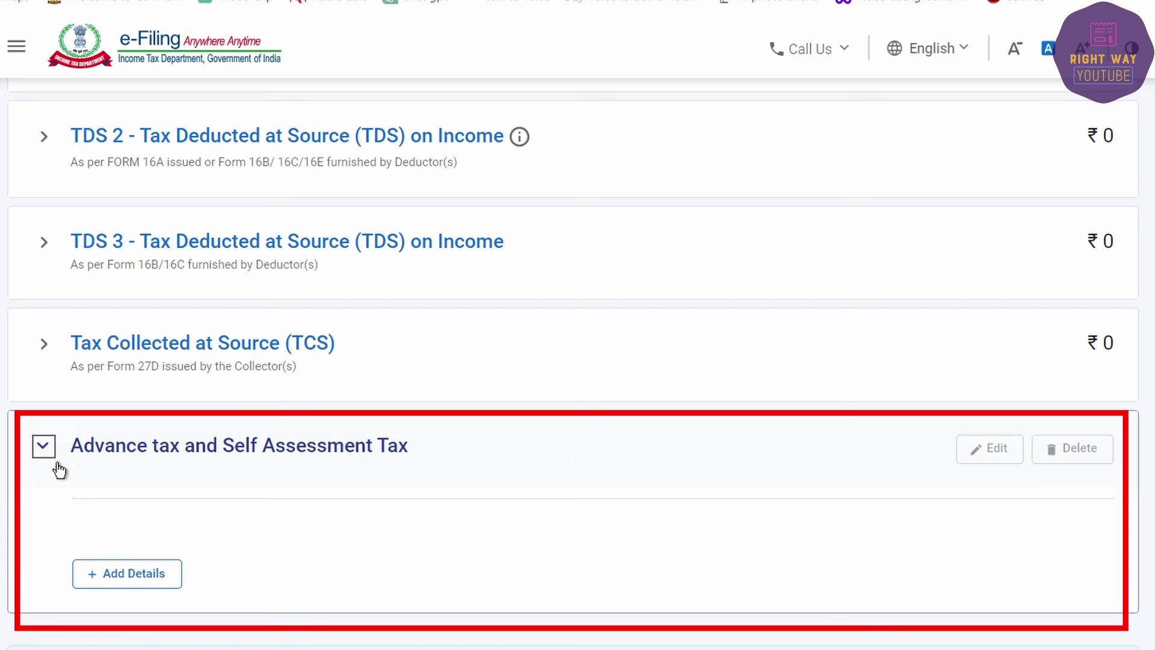
left_click(42, 443)
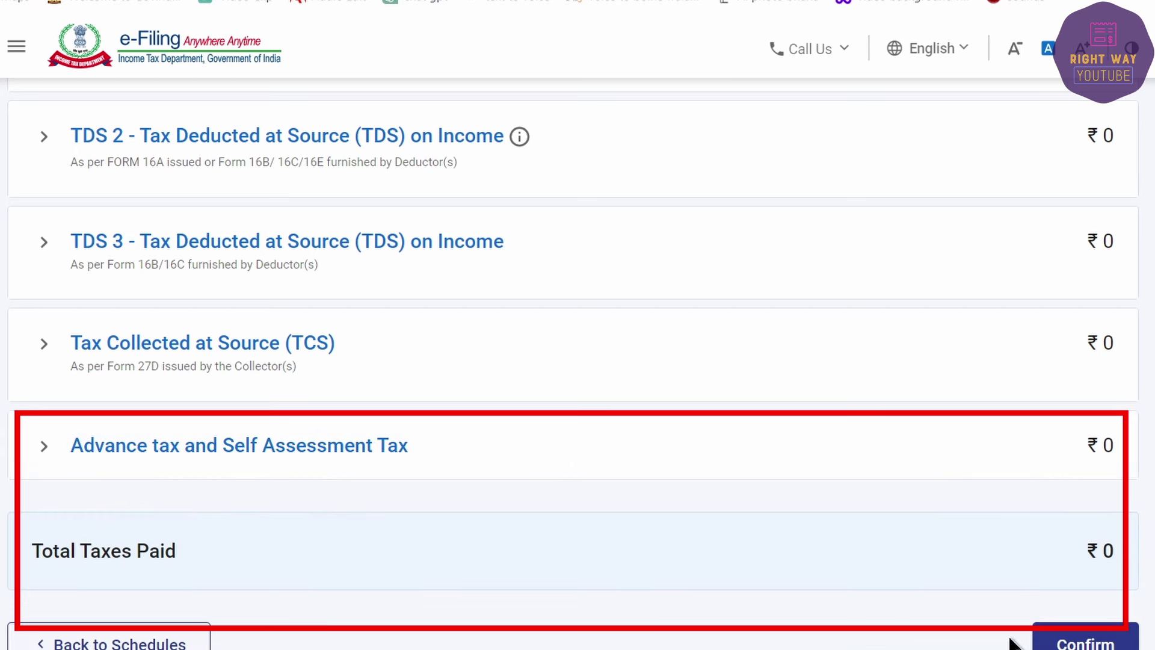
left_click(1069, 643)
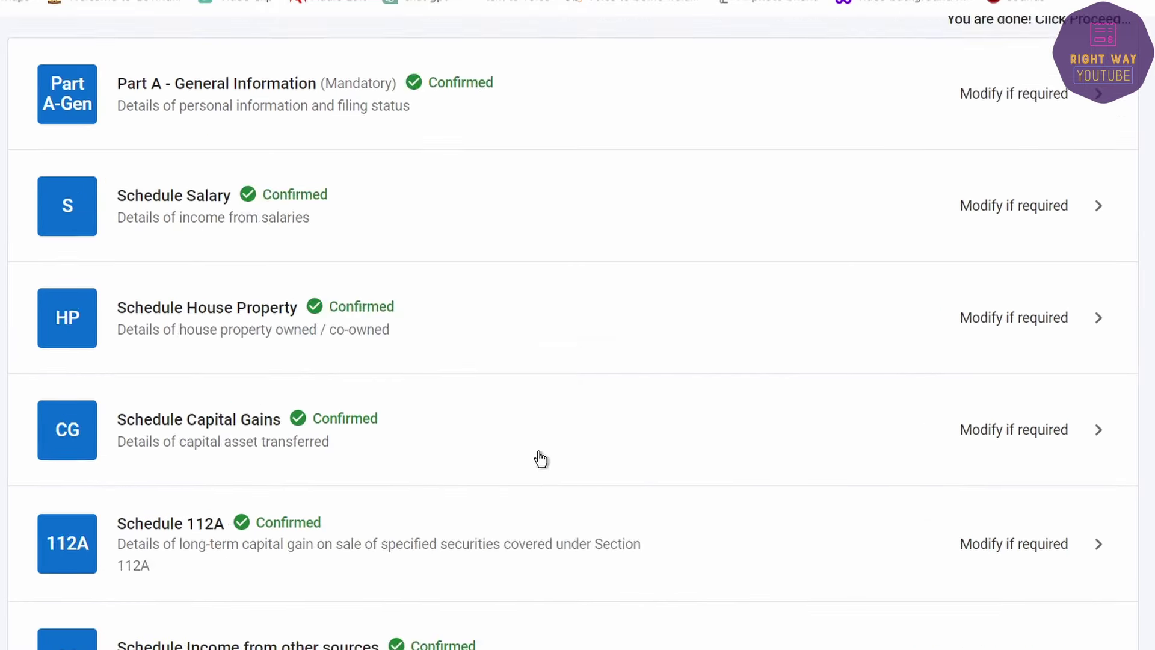
Step: Review Part B-TTI showing ₹8,690 payable and choose Pay Later
scroll(539, 457, "down", 10)
scroll(538, 457, "down", 12)
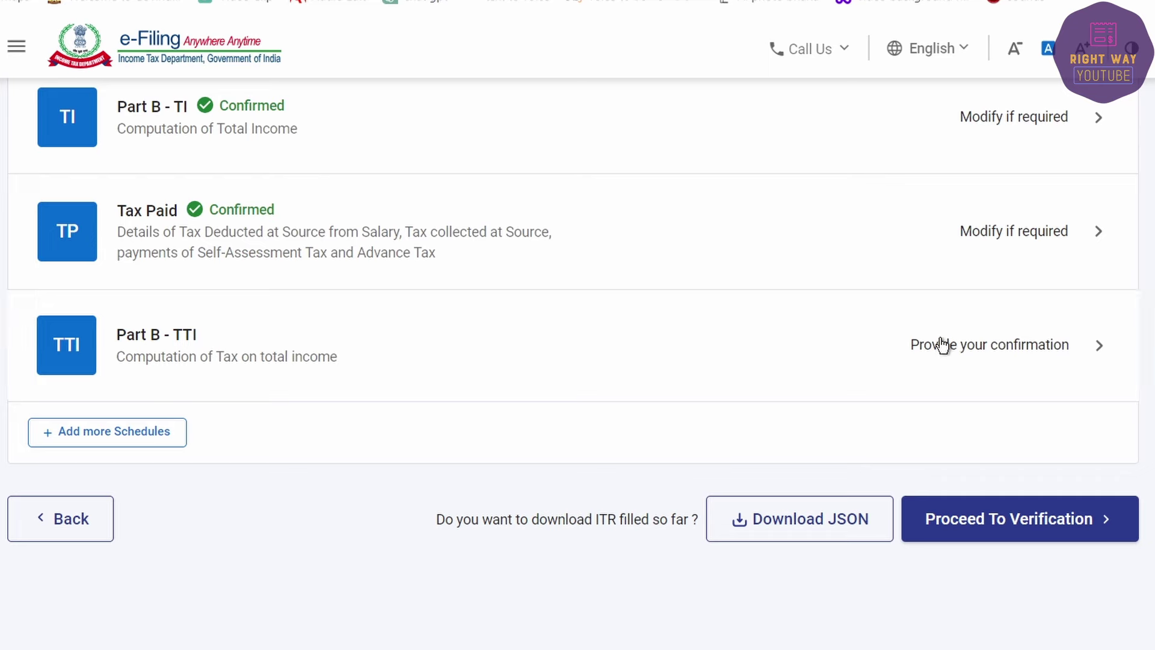
left_click(942, 345)
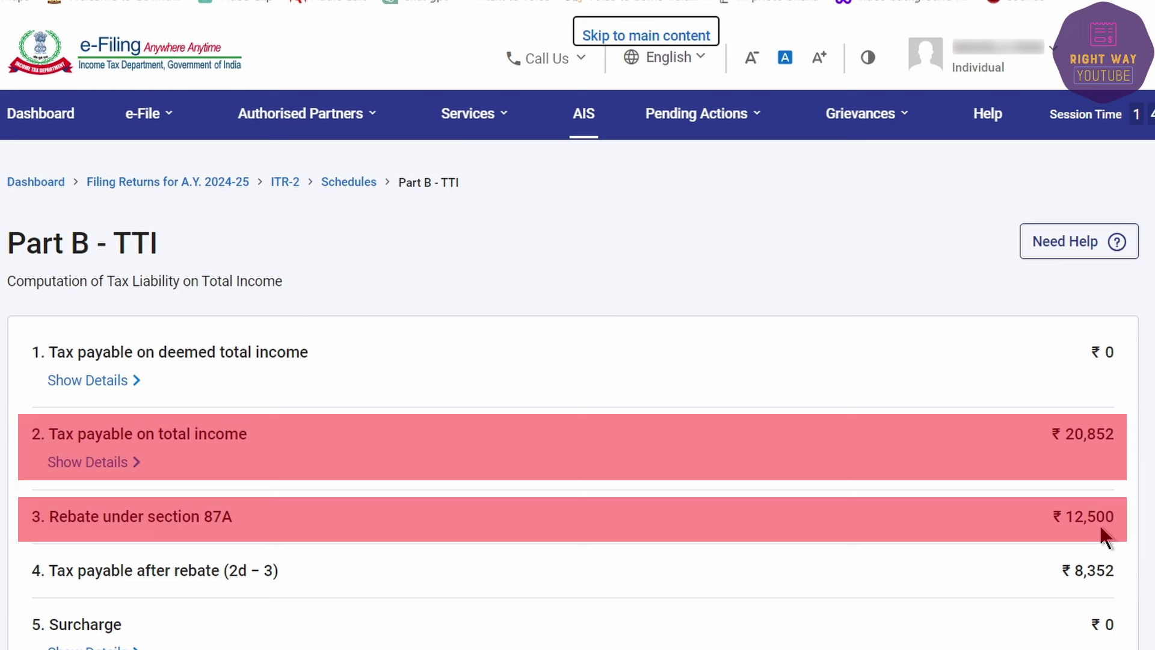
scroll(1098, 522, "down", 3)
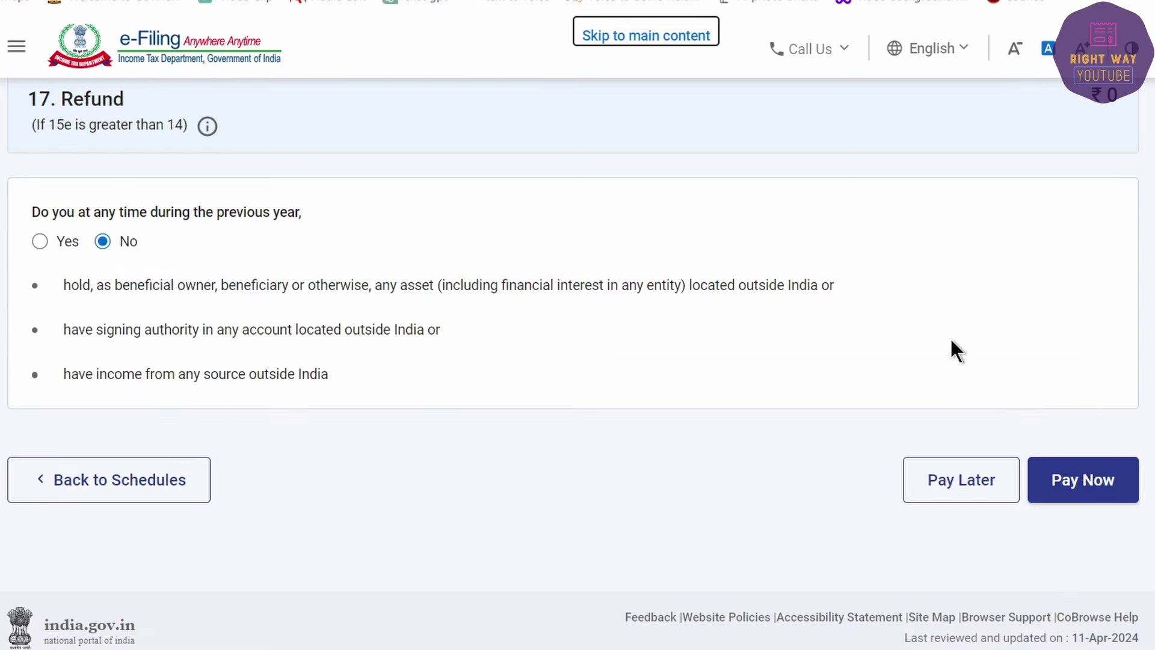
scroll(948, 349, "up", 5)
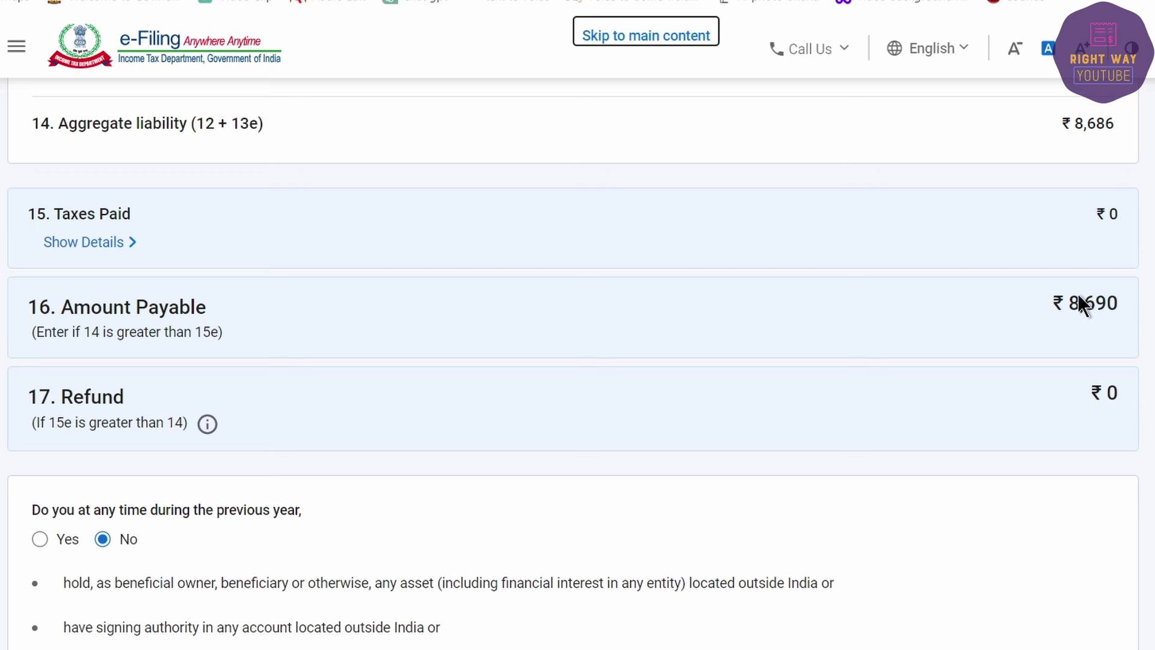
scroll(1081, 304, "down", 5)
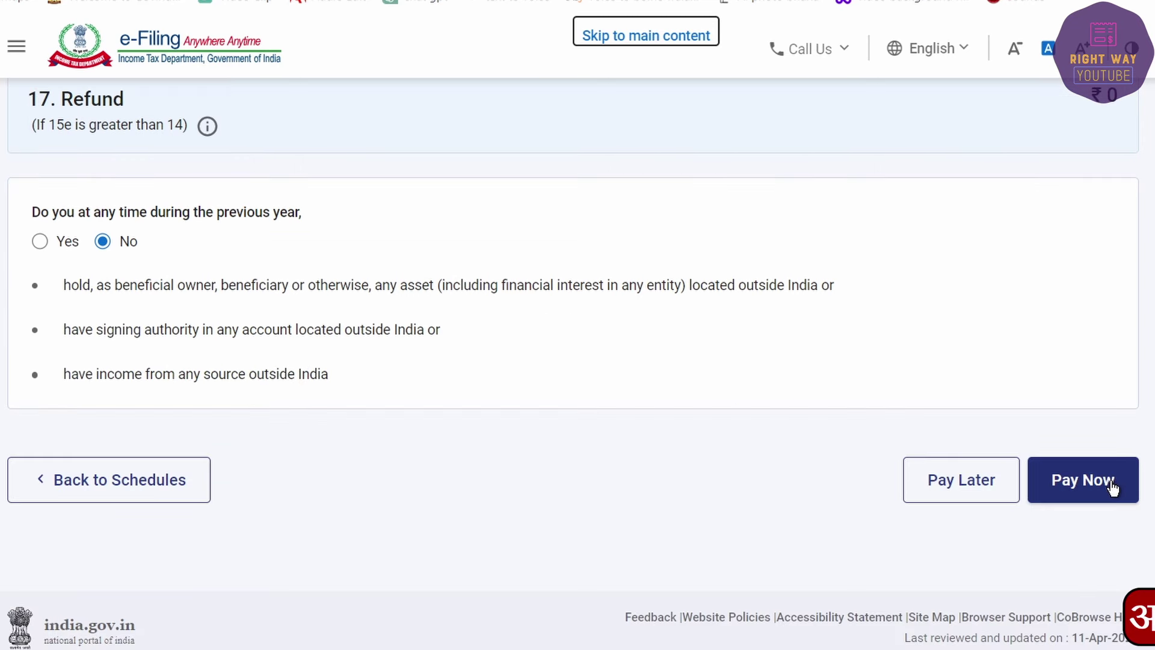
left_click(934, 485)
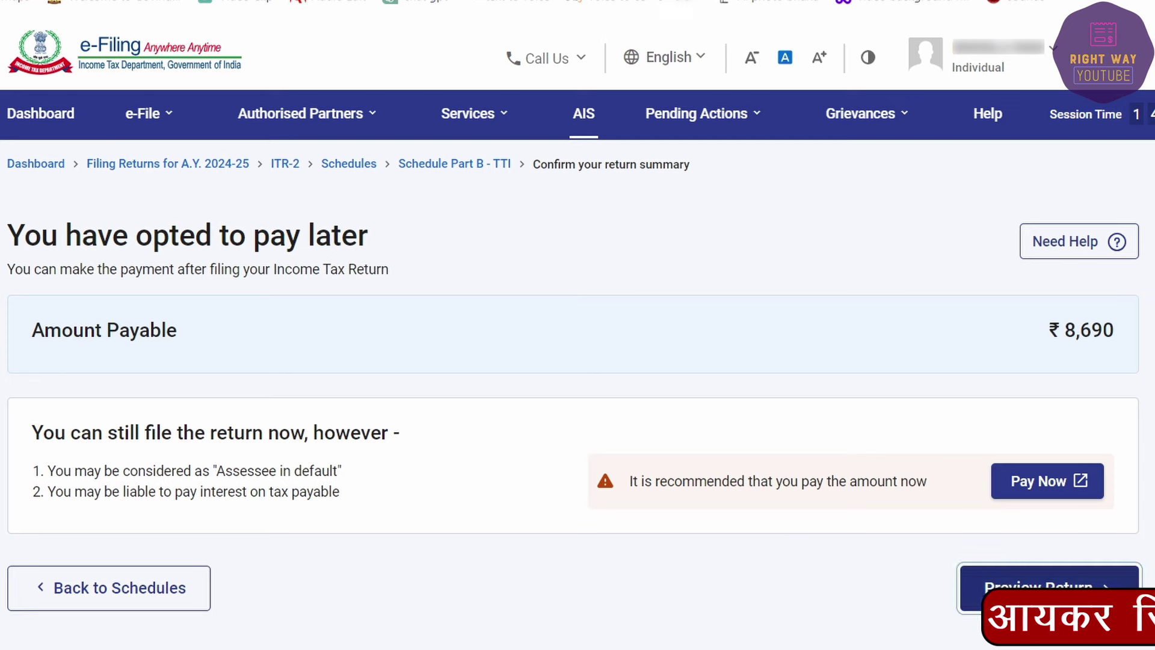
Step: Accept the declaration, preview the full ITR-2 return and run validation
left_click(1049, 585)
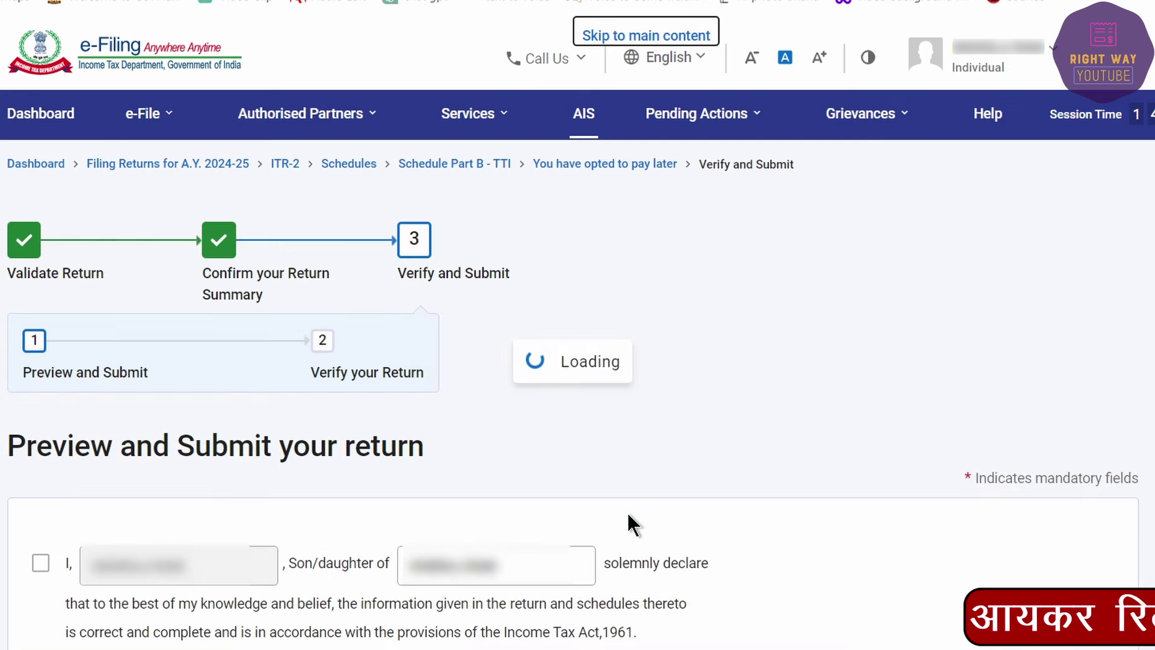
left_click(38, 565)
scroll(886, 577, "down", 10)
left_click(1033, 544)
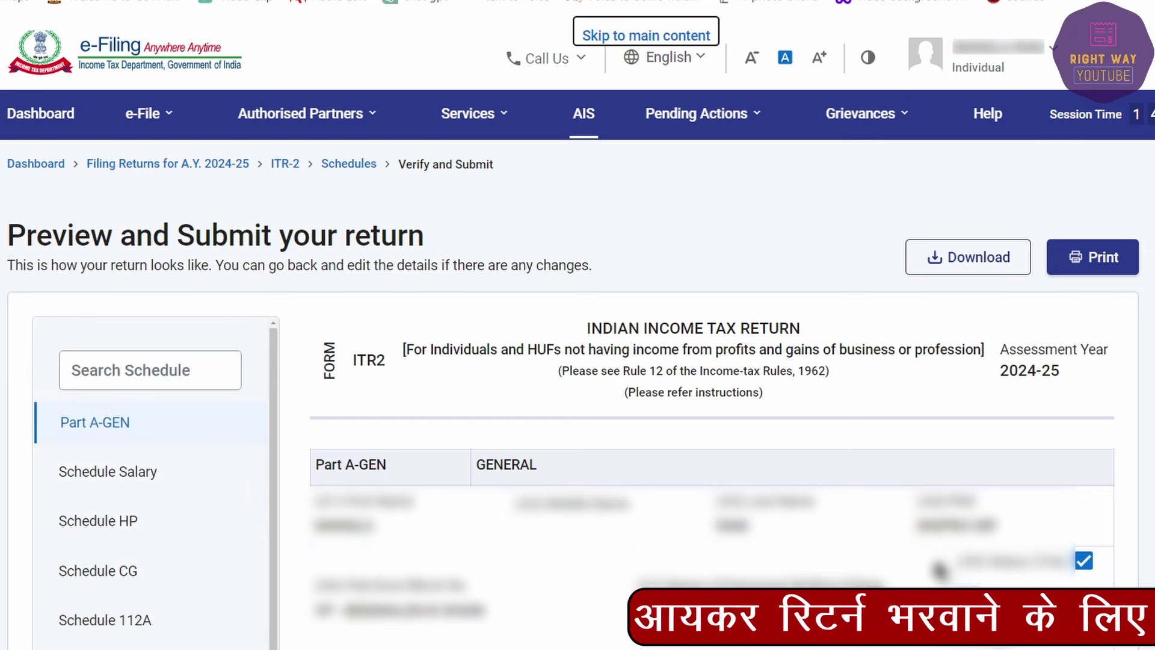
key("End")
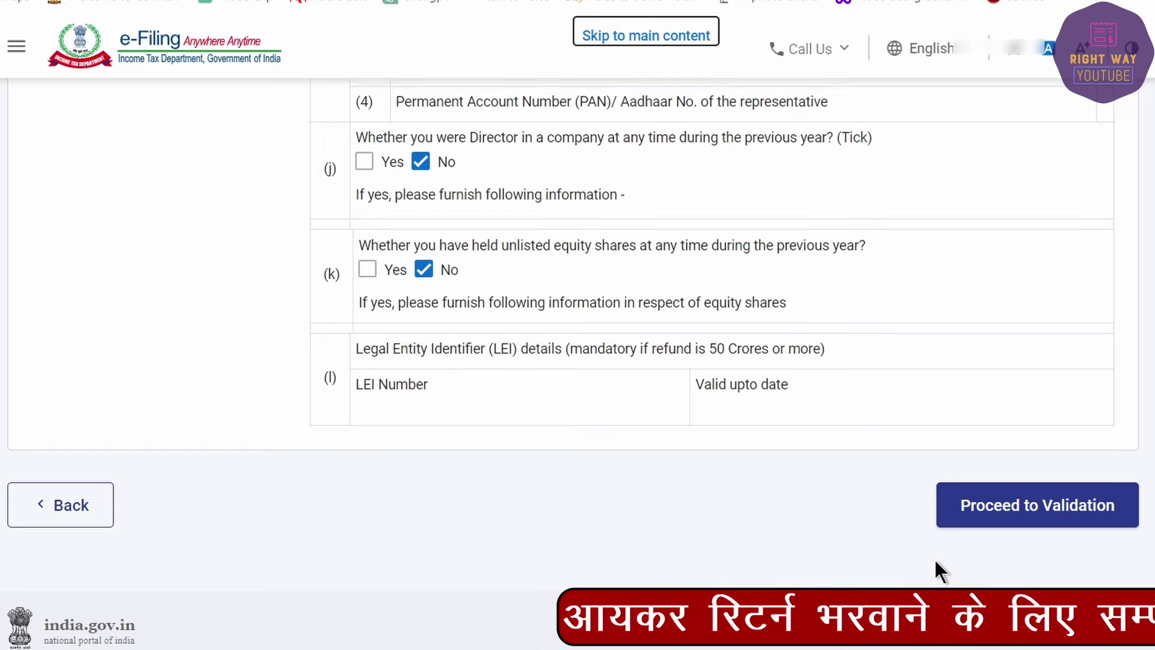
left_click(1029, 506)
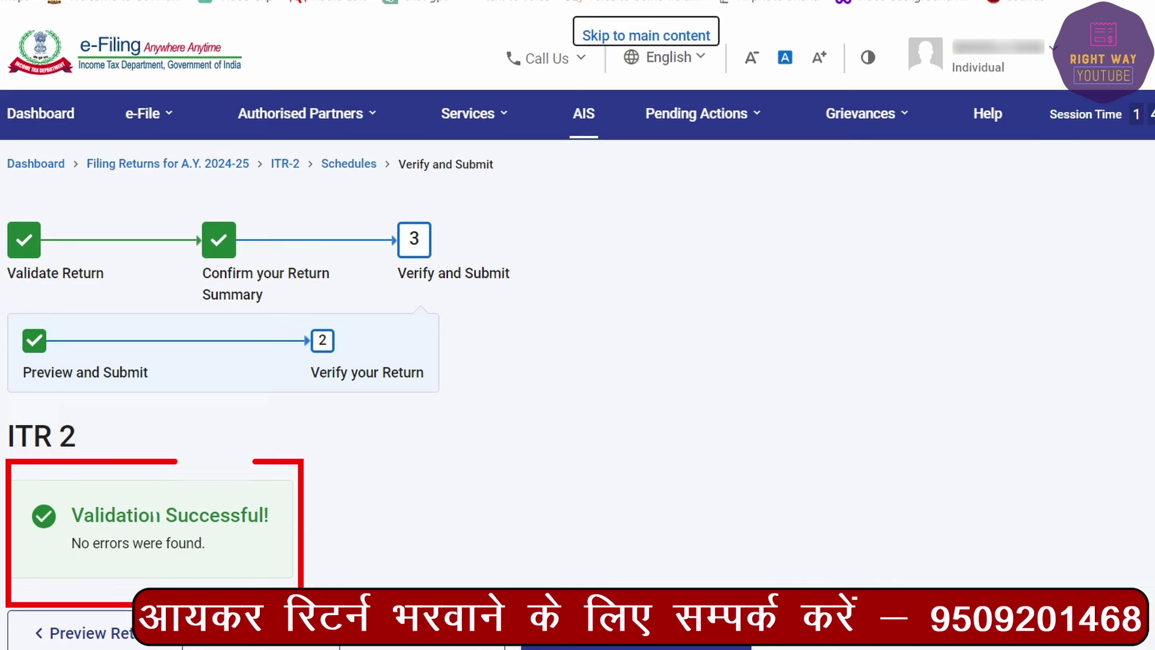
Step: Proceed from the validated return to the Complete your Verification page
scroll(417, 568, "down", 3)
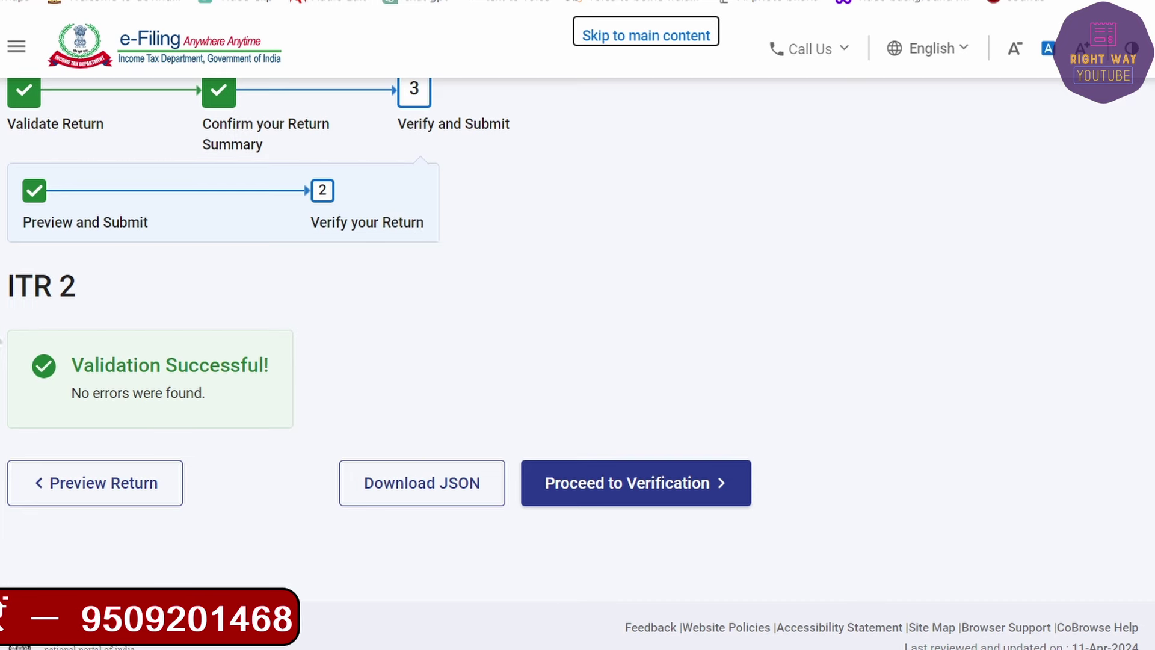
left_click(613, 501)
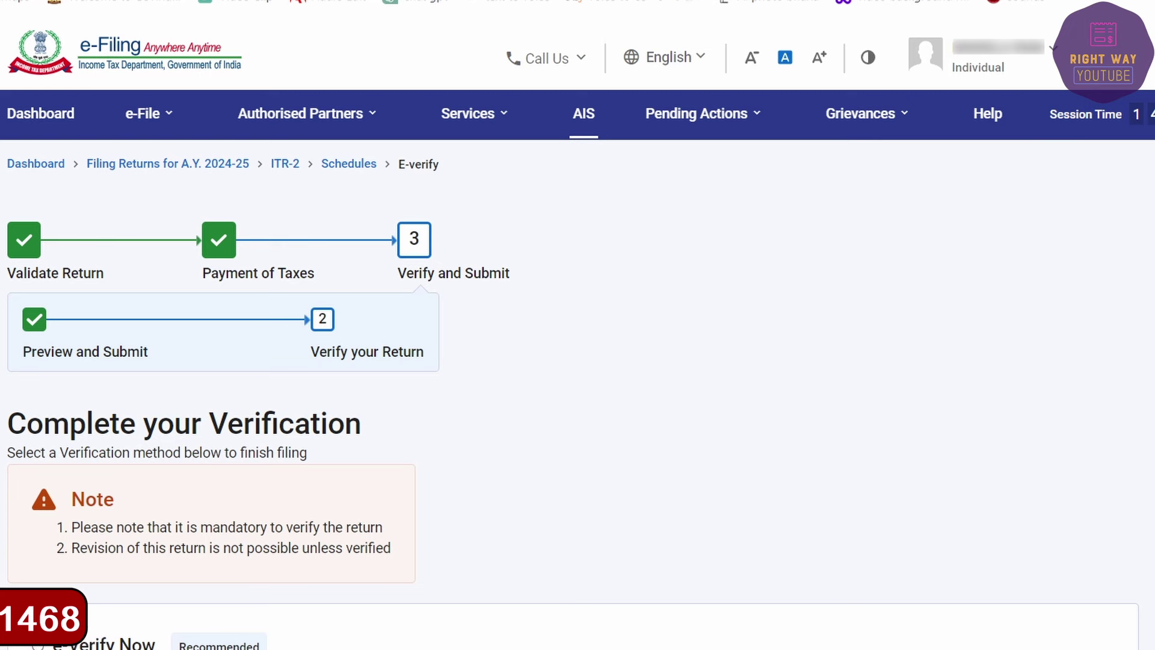
Step: E-verify the return now using an OTP on the Aadhaar-registered mobile, agreeing to validate Aadhaar details
scroll(972, 547, "down", 6)
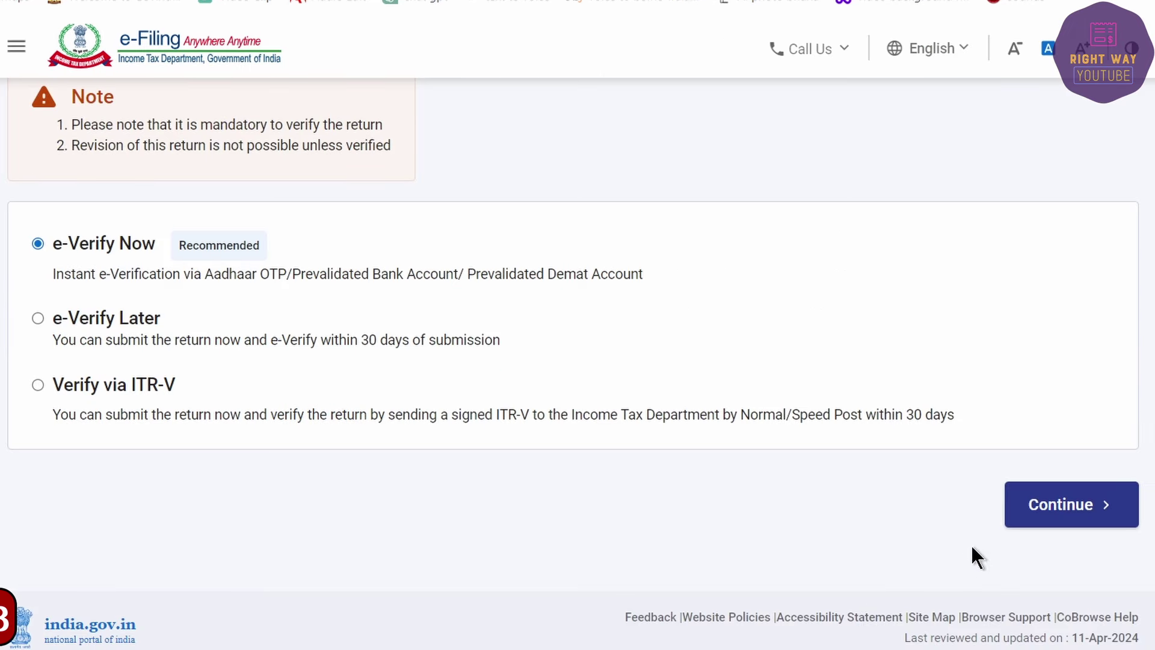
left_click(1018, 520)
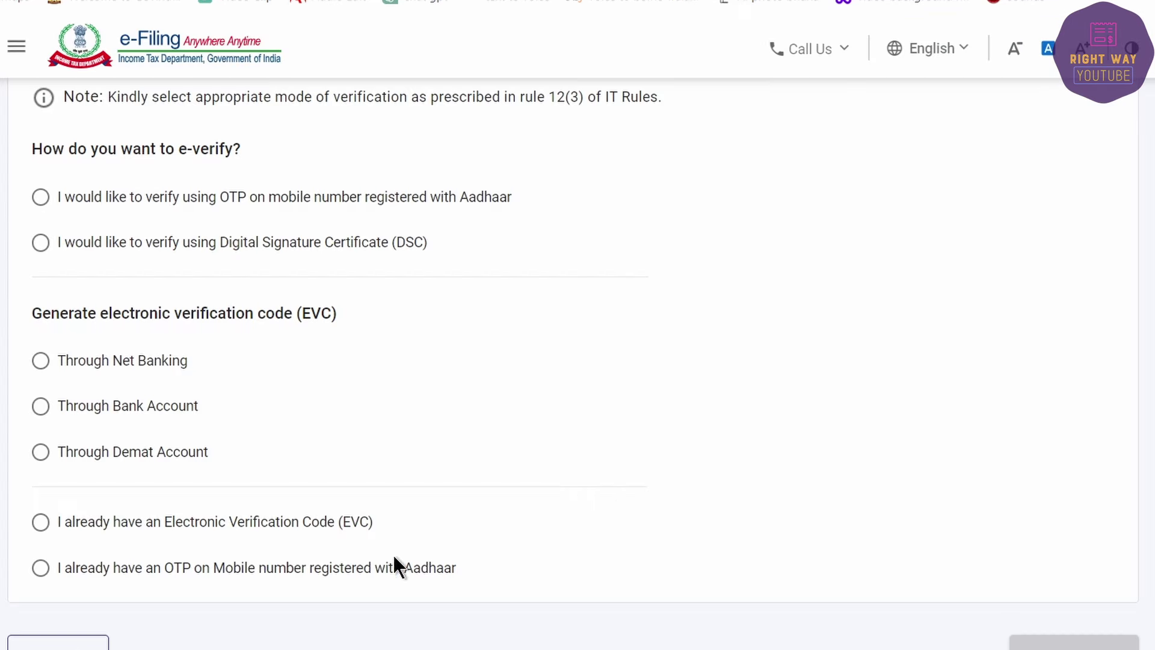
scroll(88, 505, "up", 3)
scroll(30, 397, "up", 1)
left_click(36, 392)
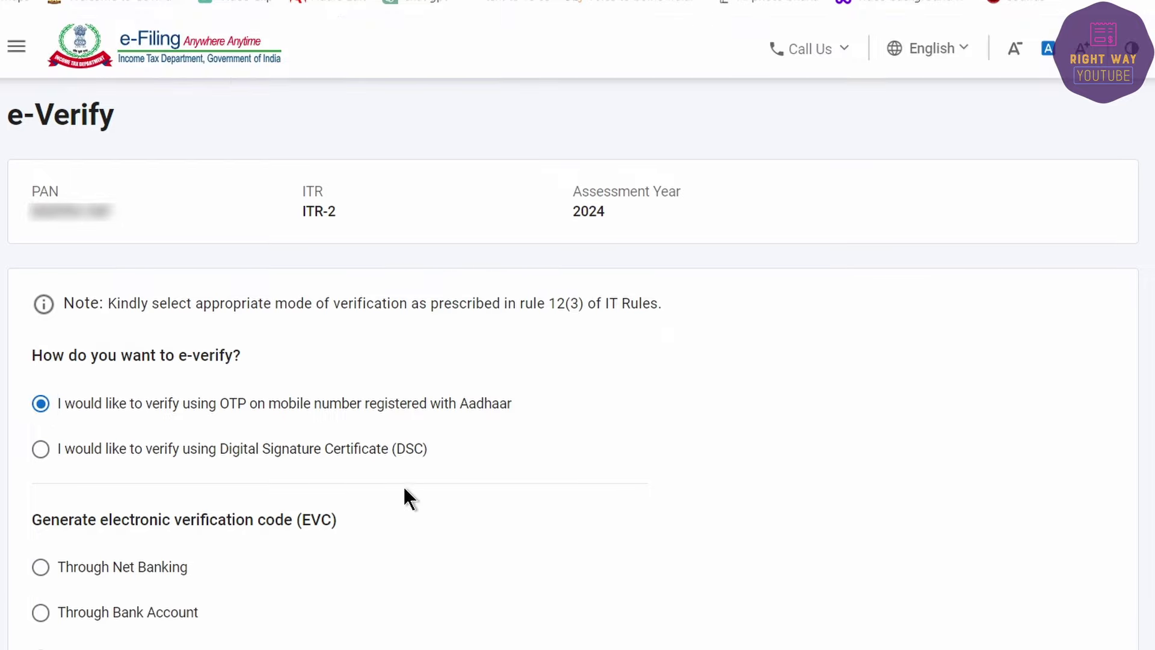
scroll(722, 517, "down", 5)
left_click(1082, 495)
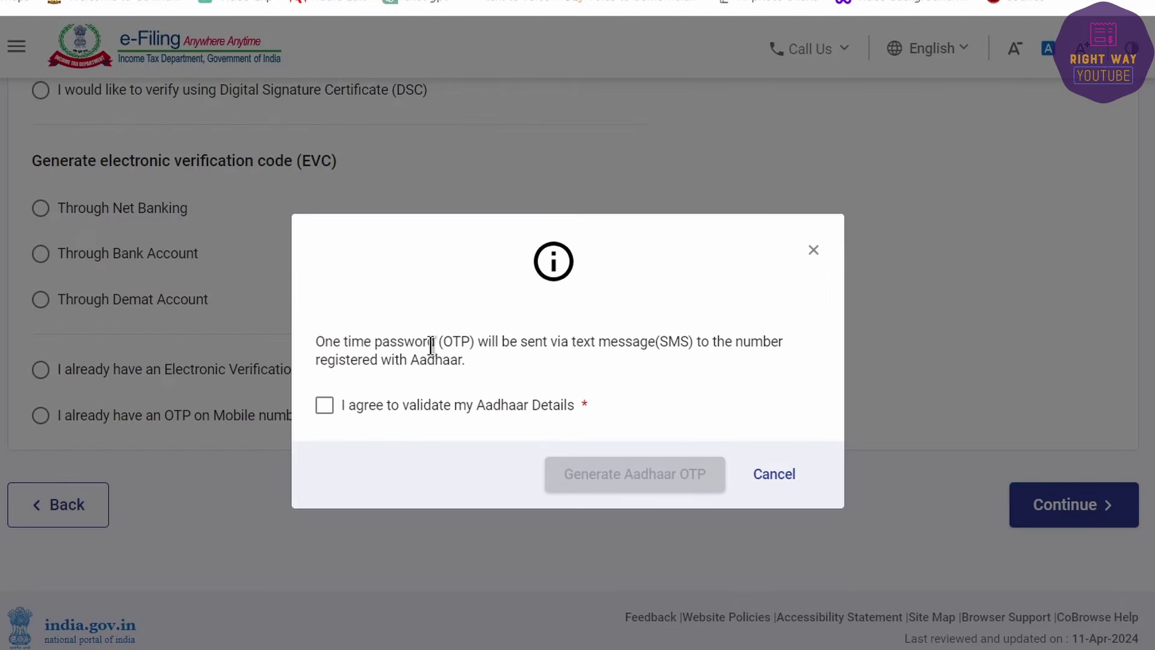
left_click(440, 421)
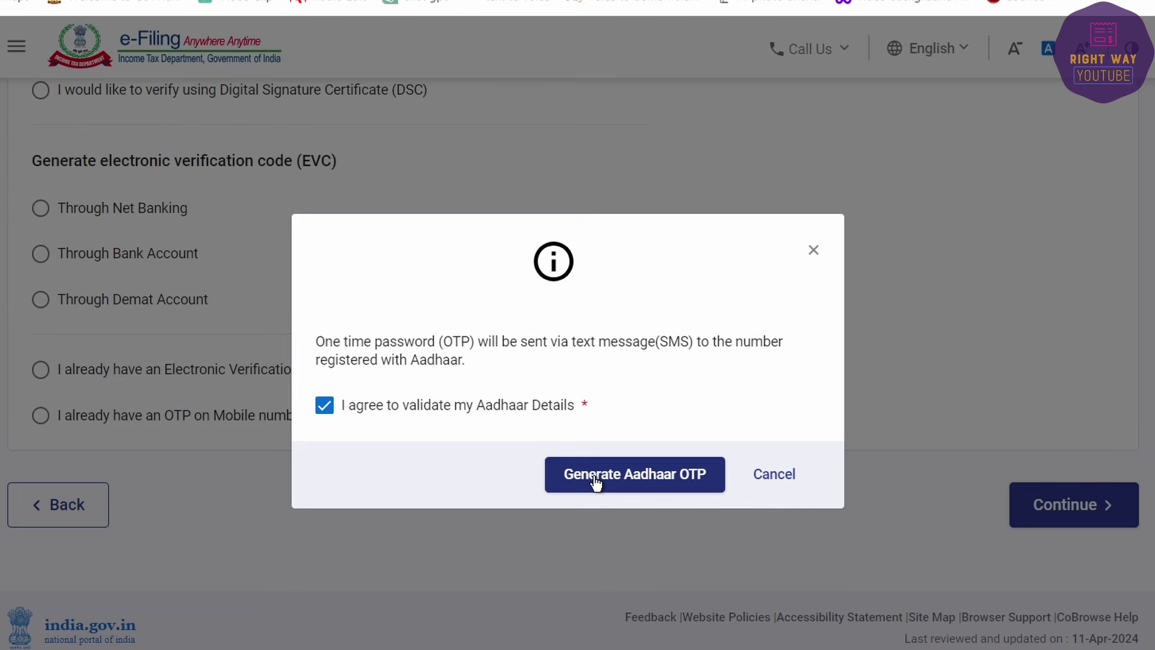
scroll(573, 473, "up", 10)
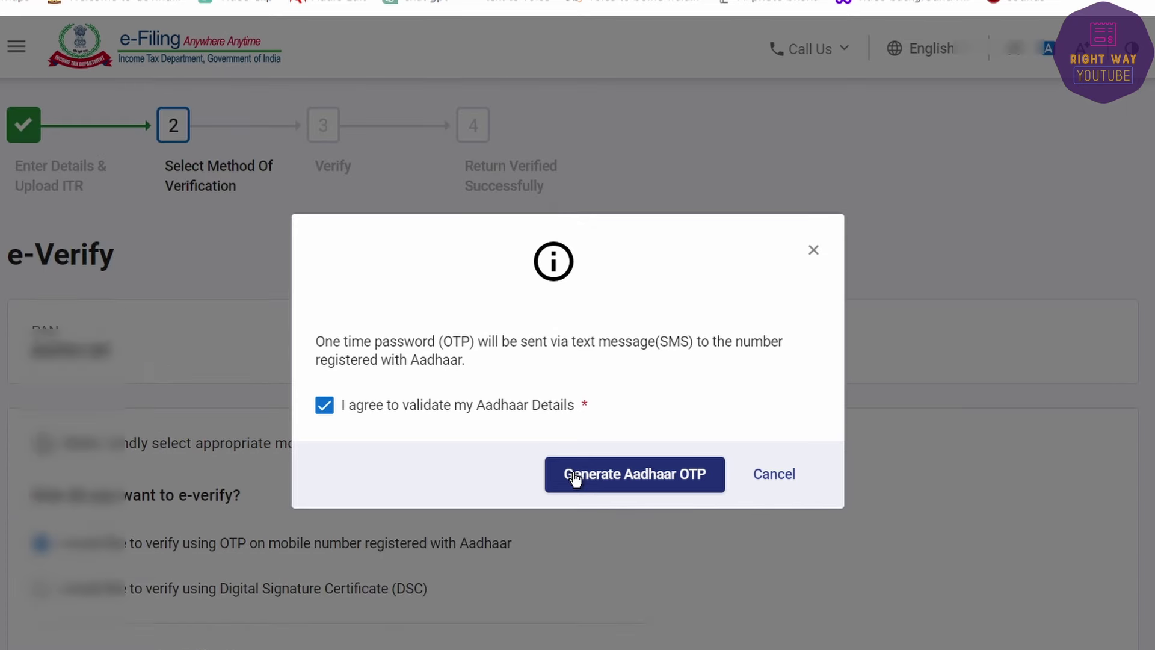
left_click(815, 253)
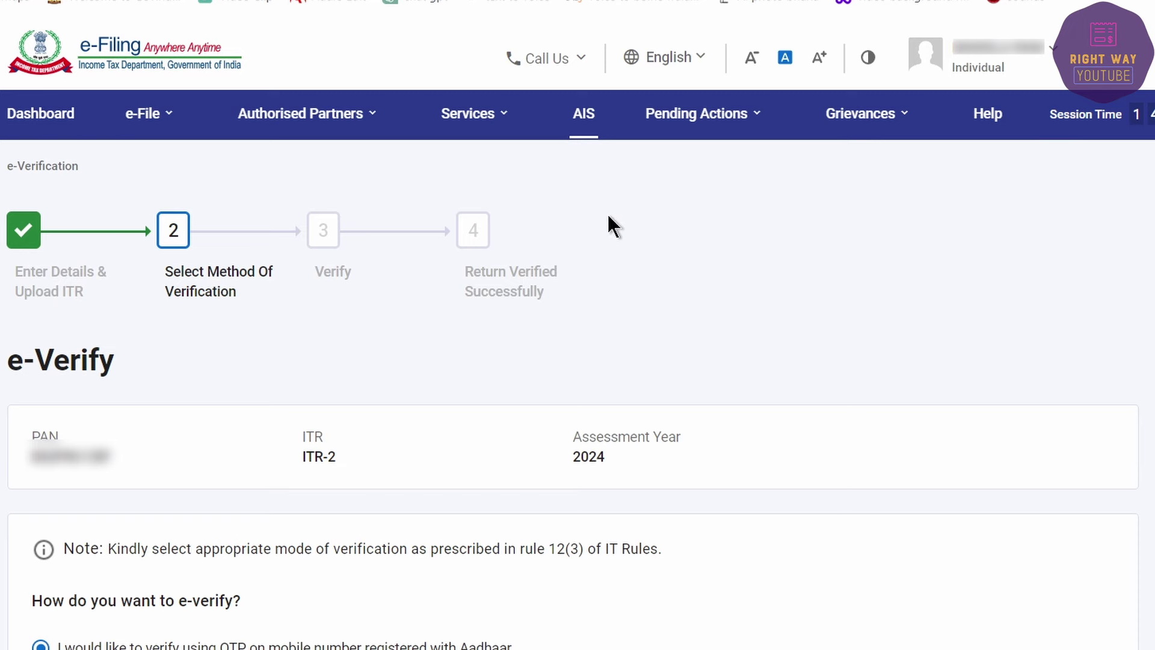
Step: Go to e-File > Income Tax Returns > View Filed Returns
left_click(150, 114)
mouse_move(180, 163)
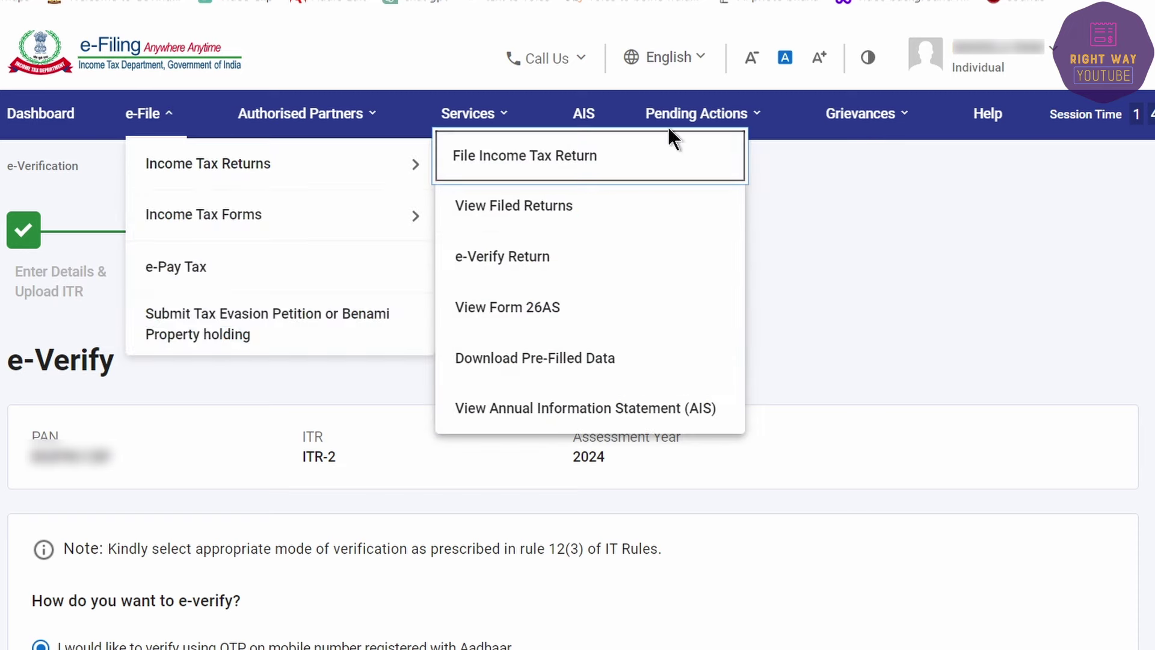
left_click(542, 208)
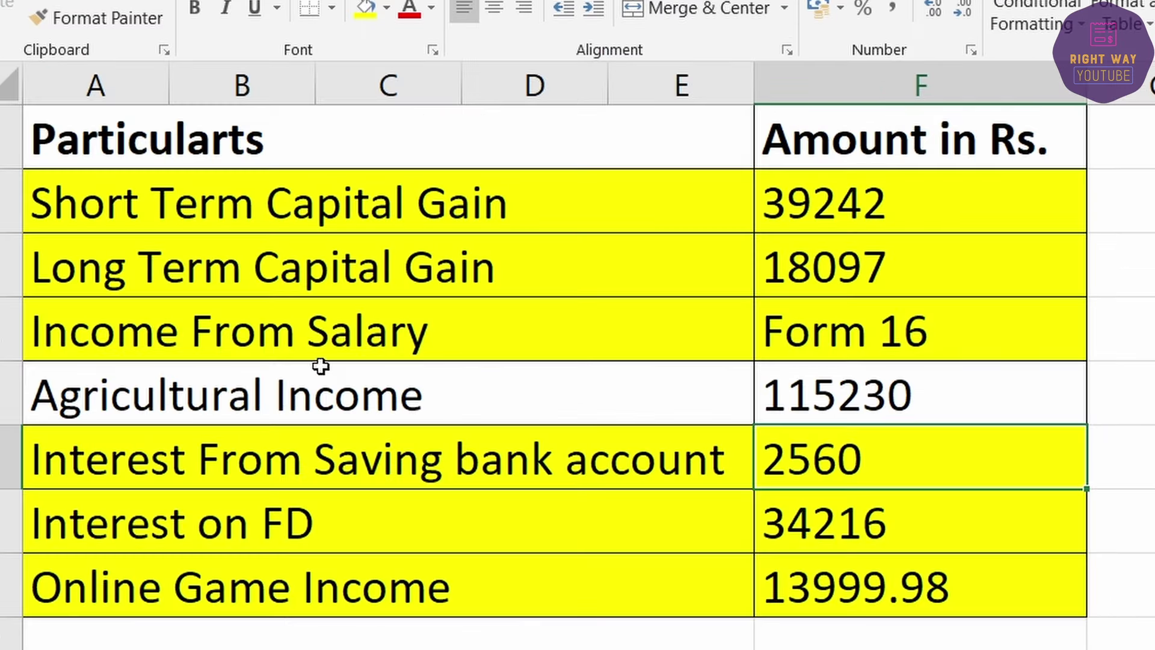
Step: Fill the Agricultural Income row (115230) light blue, leaving the other income rows yellow
left_click_drag(258, 201, 765, 250)
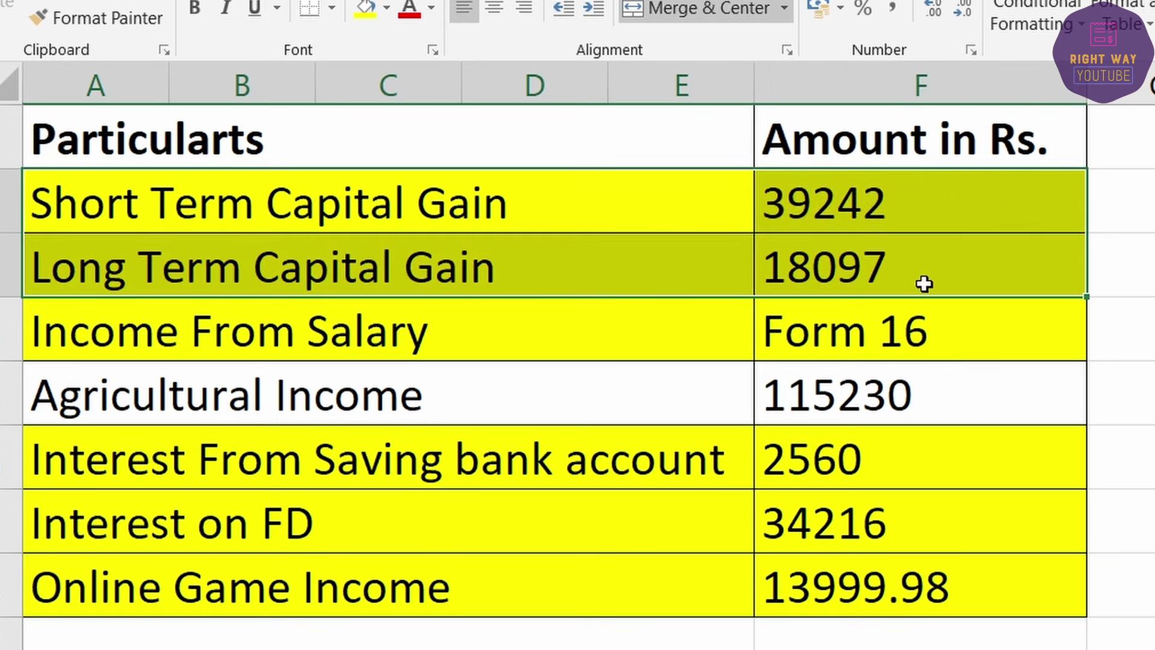
left_click_drag(431, 335, 875, 346)
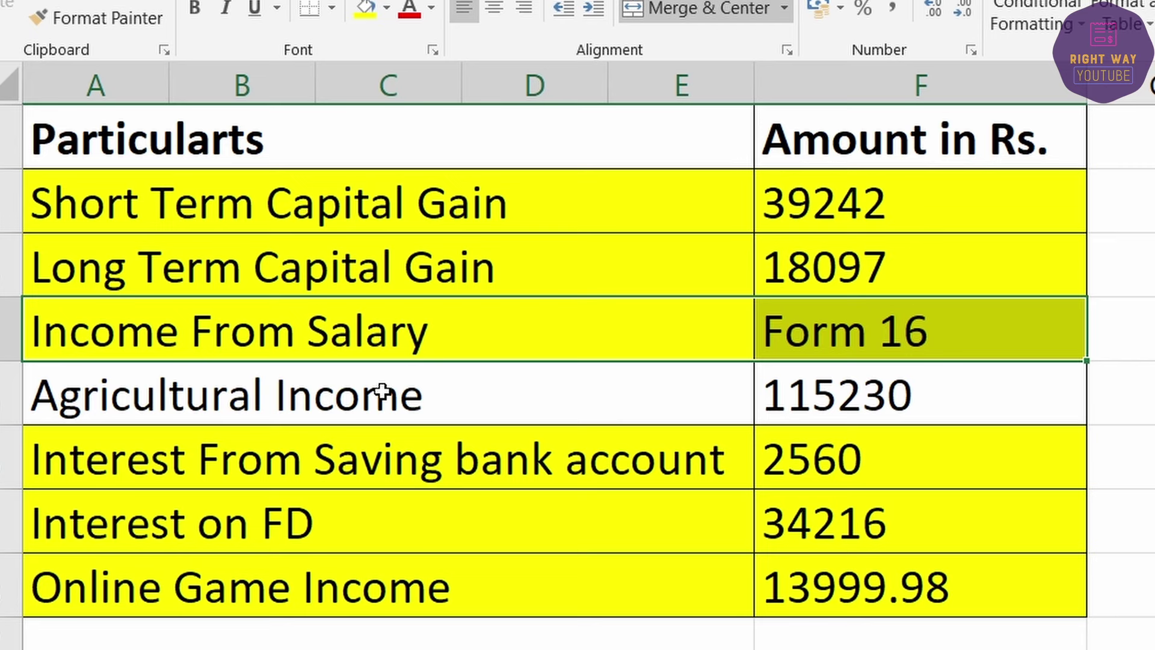
left_click_drag(382, 392, 875, 404)
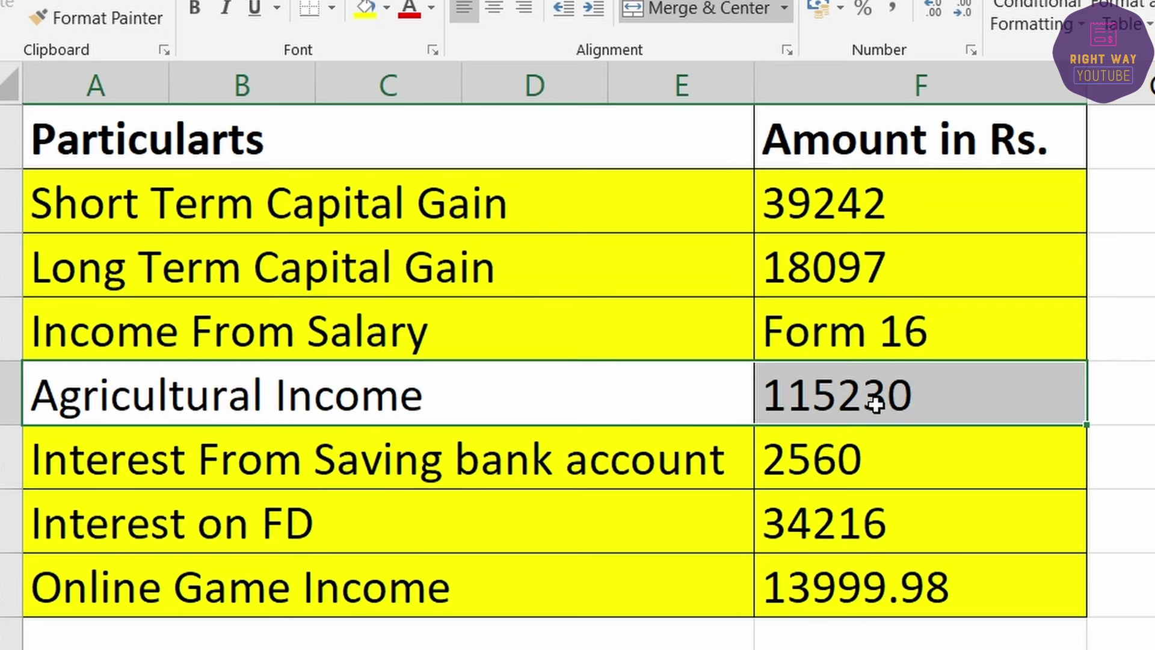
left_click(379, 6)
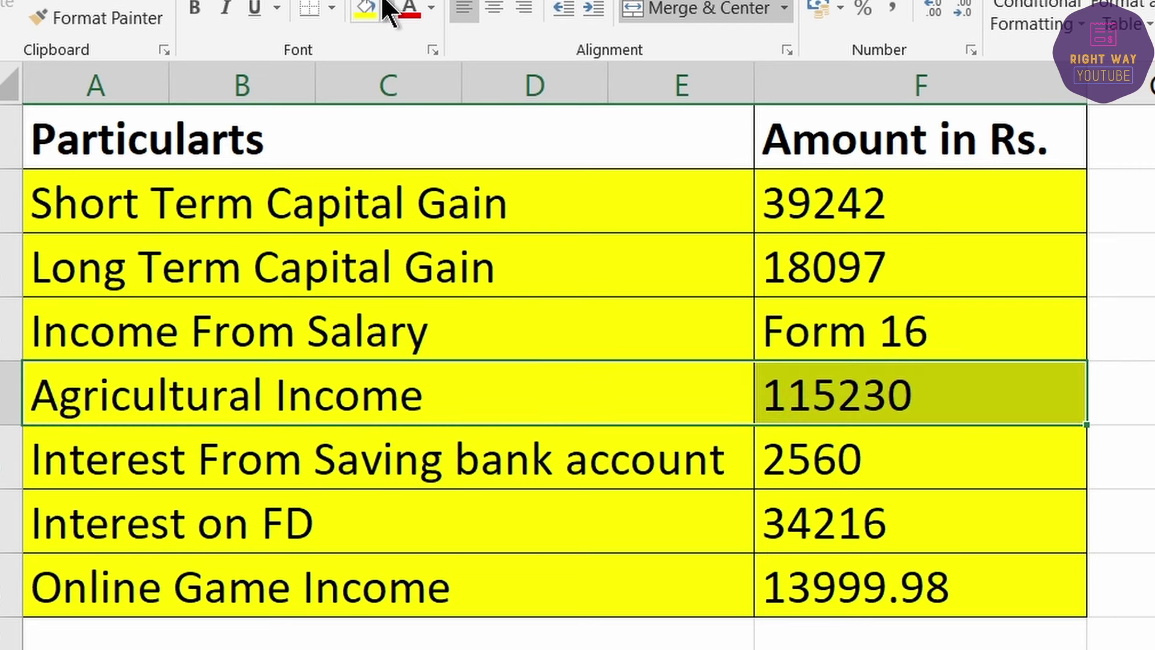
left_click(388, 6)
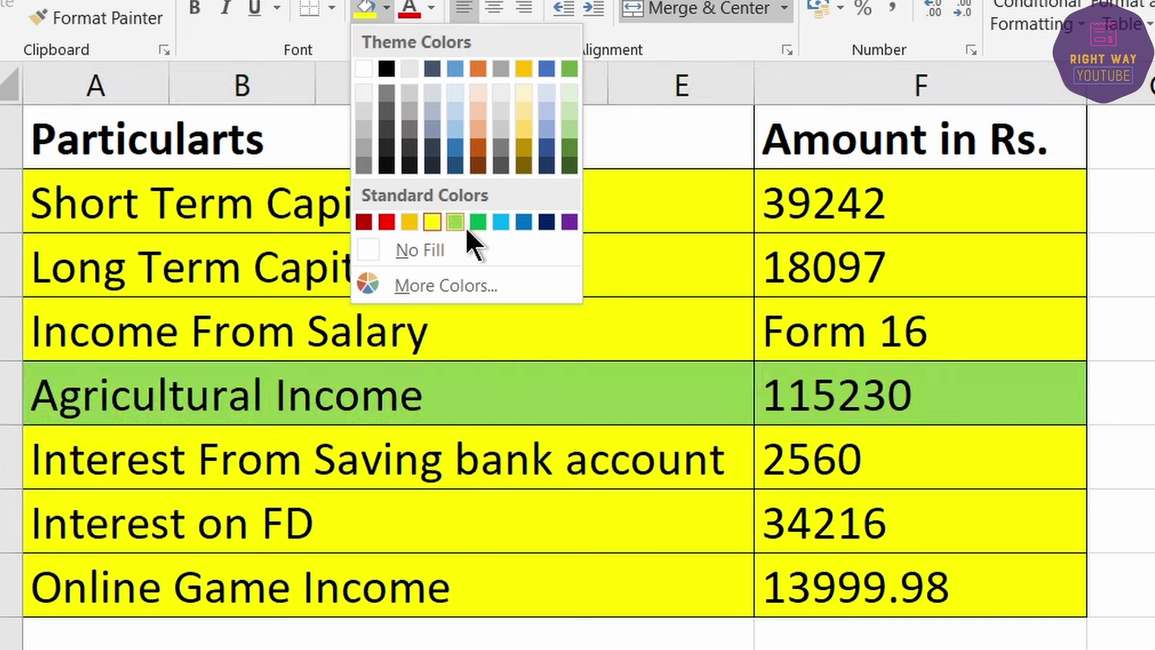
left_click(499, 222)
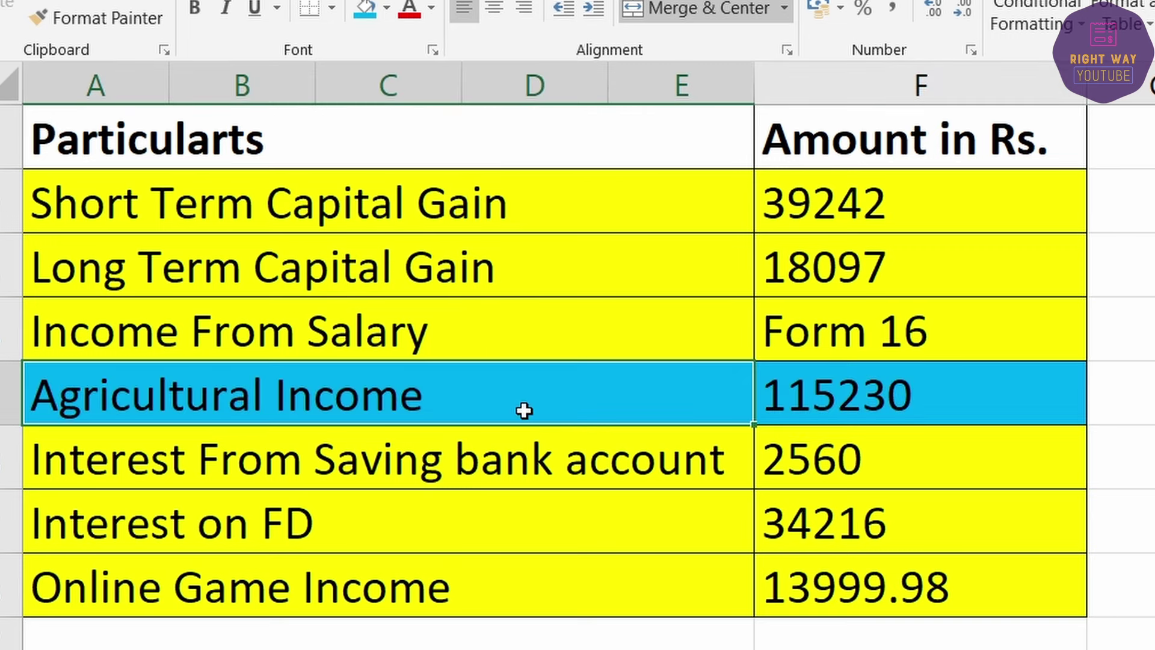
left_click(89, 453)
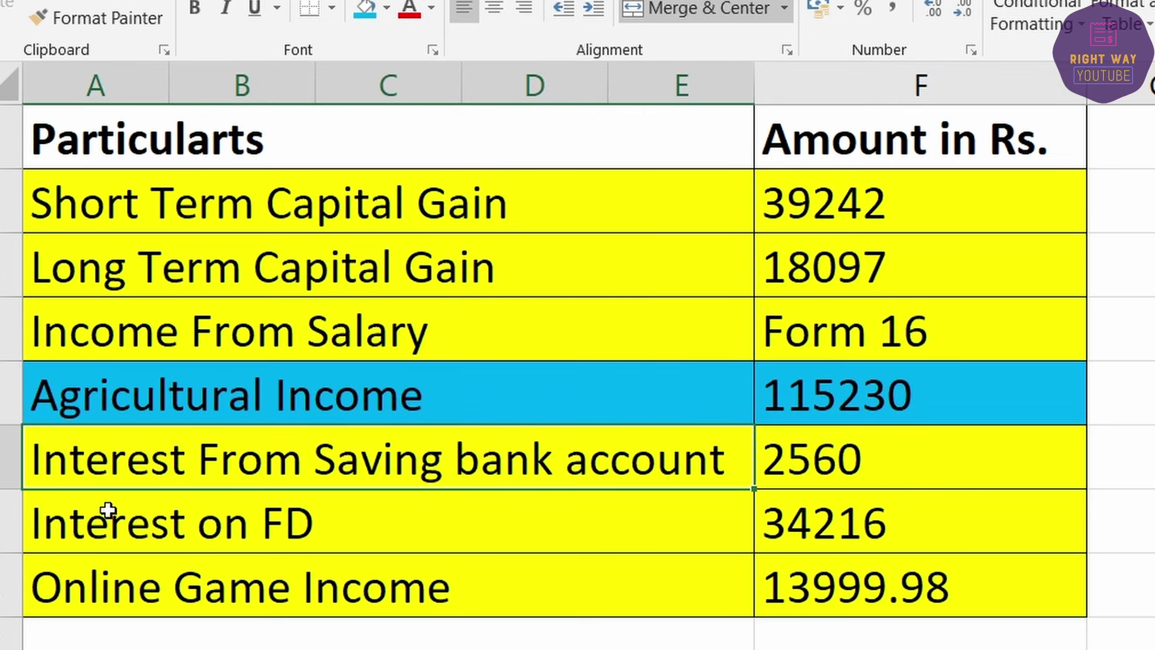
left_click(521, 594)
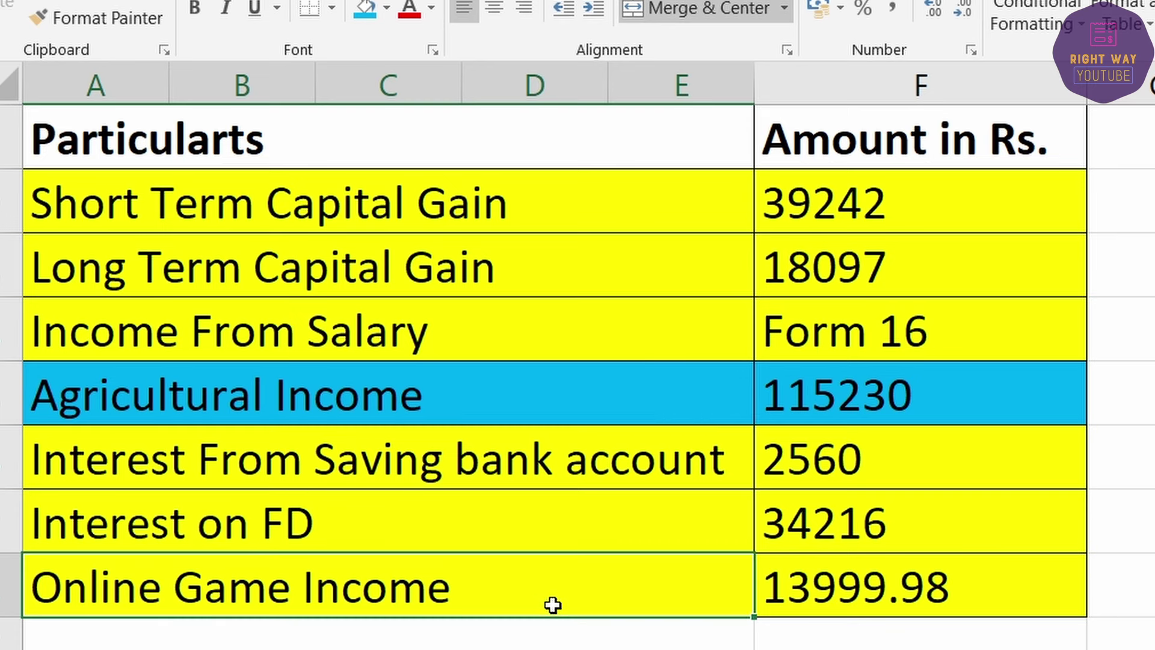